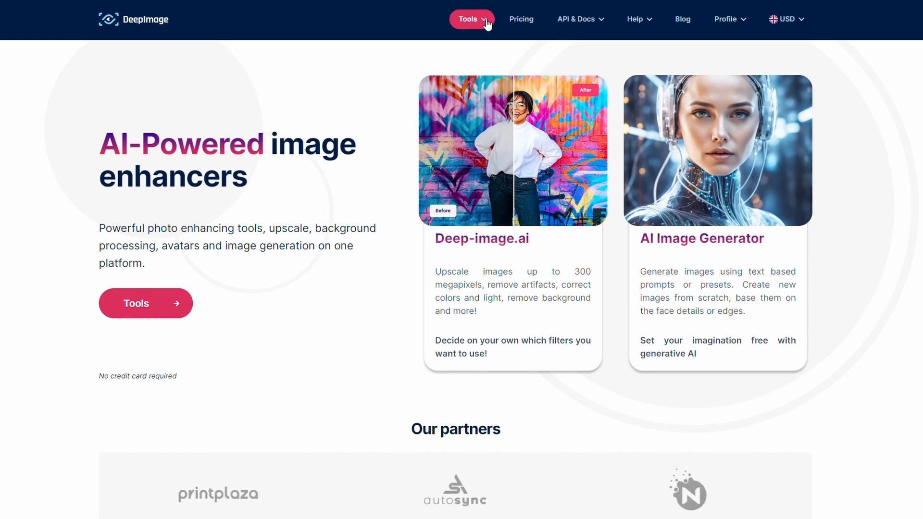
# - Open the full list of image enhancement tools and start the Auto enhance tool
pyautogui.click(737, 19)
pyautogui.click(464, 16)
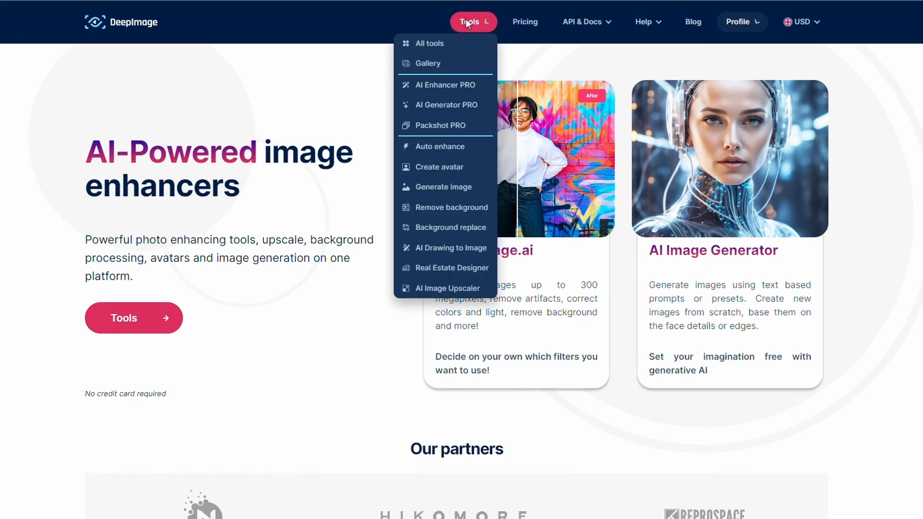
pyautogui.click(442, 45)
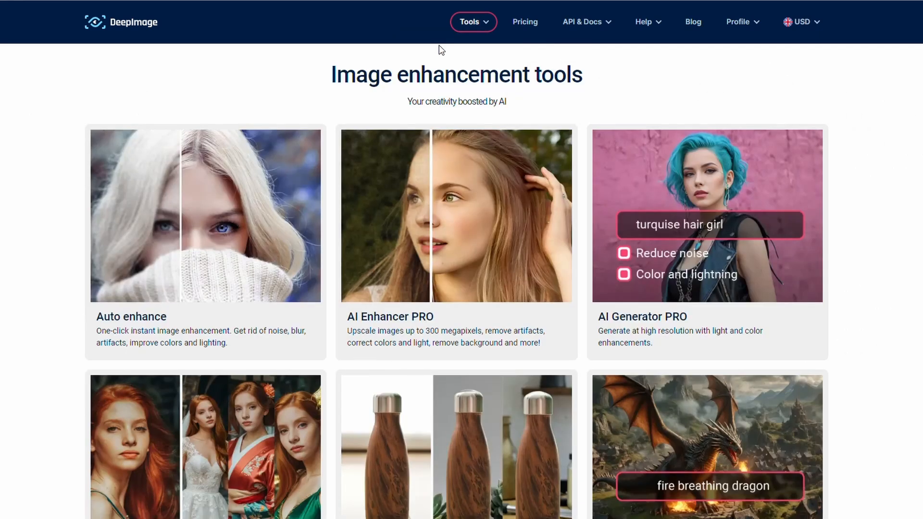
pyautogui.scroll(-1, 440, 161)
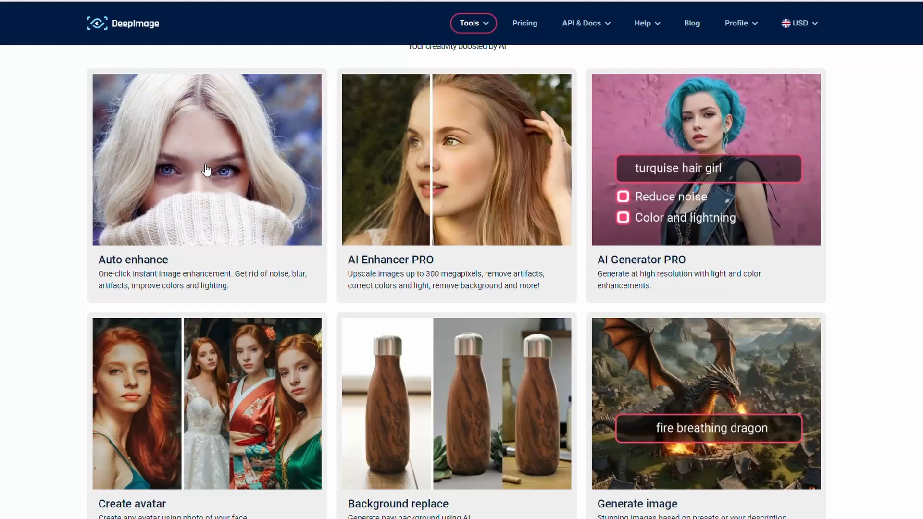
pyautogui.click(206, 169)
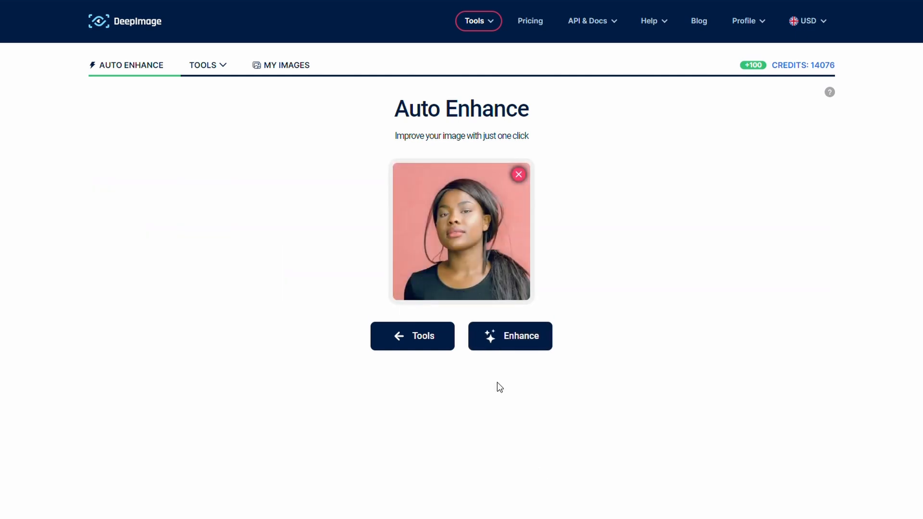
# - Enhance the uploaded portrait and compare the before and after versions across the whole image
pyautogui.click(503, 342)
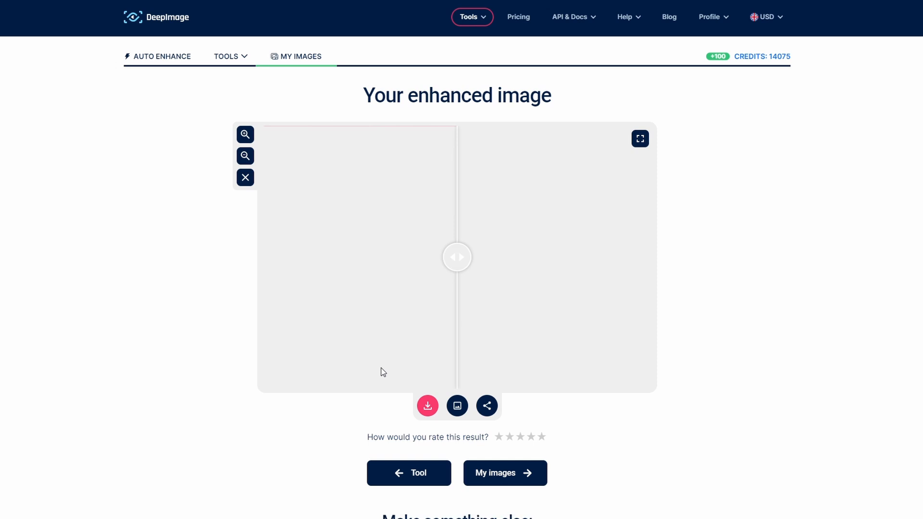
pyautogui.moveTo(461, 259); pyautogui.dragTo(242, 271)
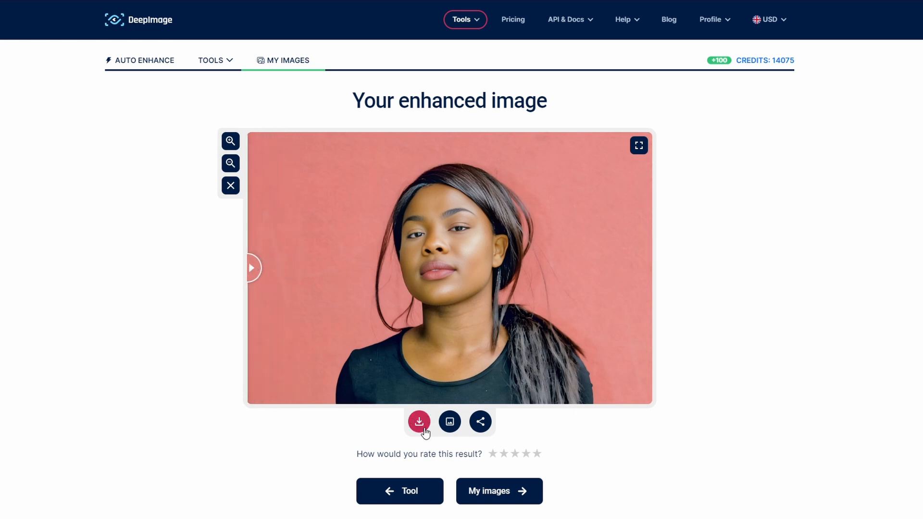
pyautogui.moveTo(457, 336); pyautogui.dragTo(700, 266)
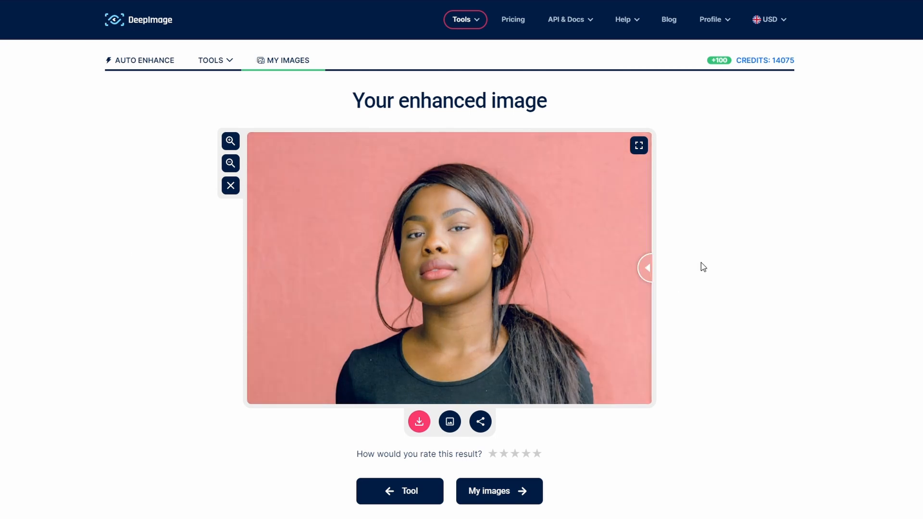
pyautogui.moveTo(571, 376); pyautogui.dragTo(508, 317)
# - Switch the enhanced portrait to the view without the comparison slider and copy its share link
pyautogui.click(450, 423)
pyautogui.click(450, 423)
pyautogui.click(450, 423)
pyautogui.click(483, 422)
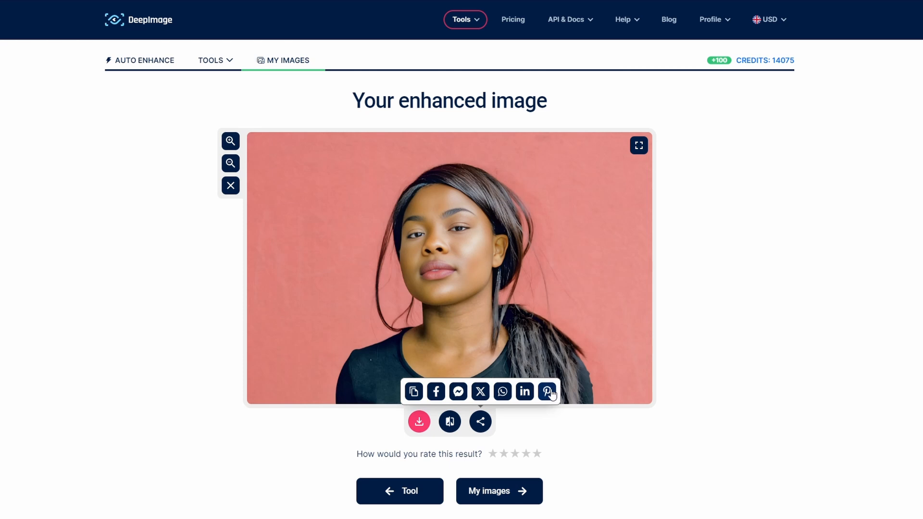
pyautogui.click(417, 393)
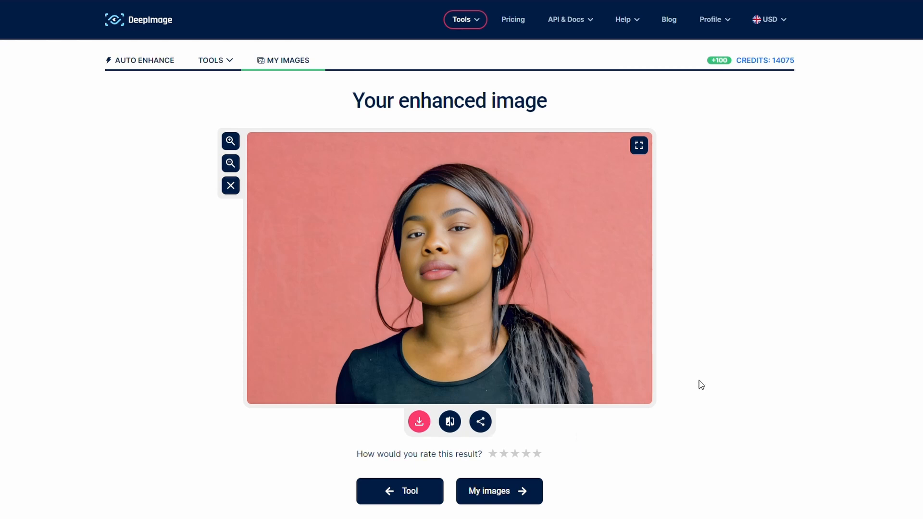
# - Go back to the tool list, open AI Enhancer PRO and load the image testing.png
pyautogui.click(398, 489)
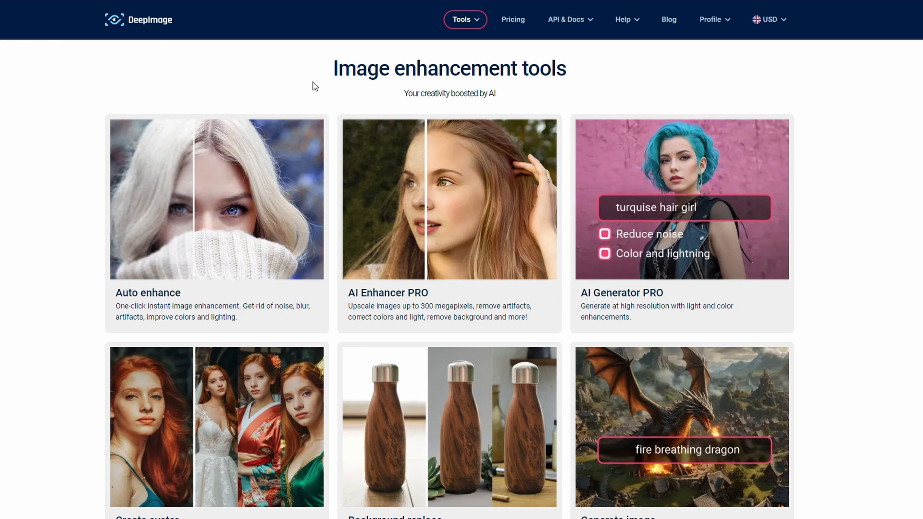
pyautogui.click(402, 196)
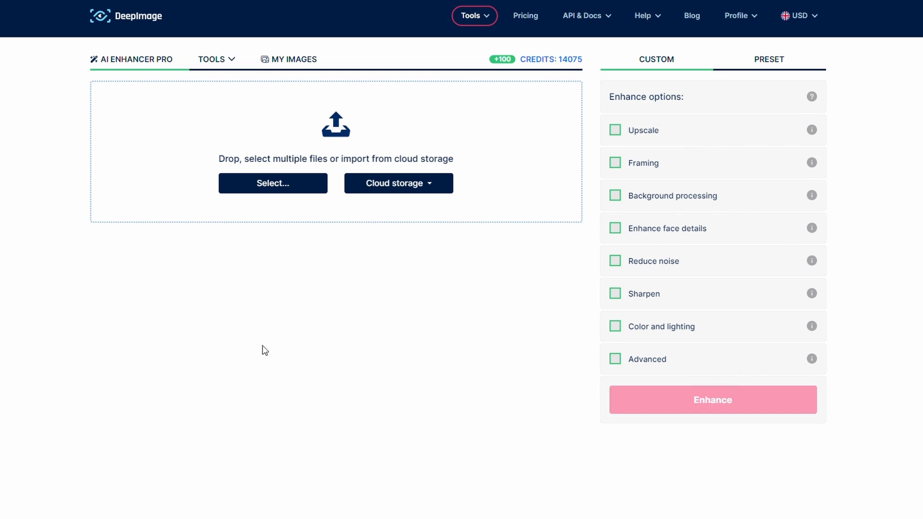
pyautogui.click(271, 189)
pyautogui.click(823, 453)
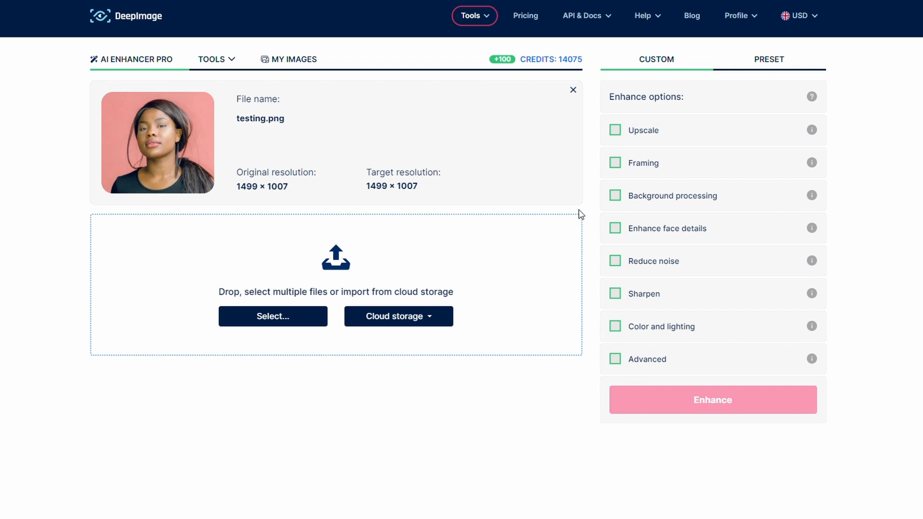
# - Turn on Upscale at the 2x ratio and check the image's original and target resolutions
pyautogui.click(616, 132)
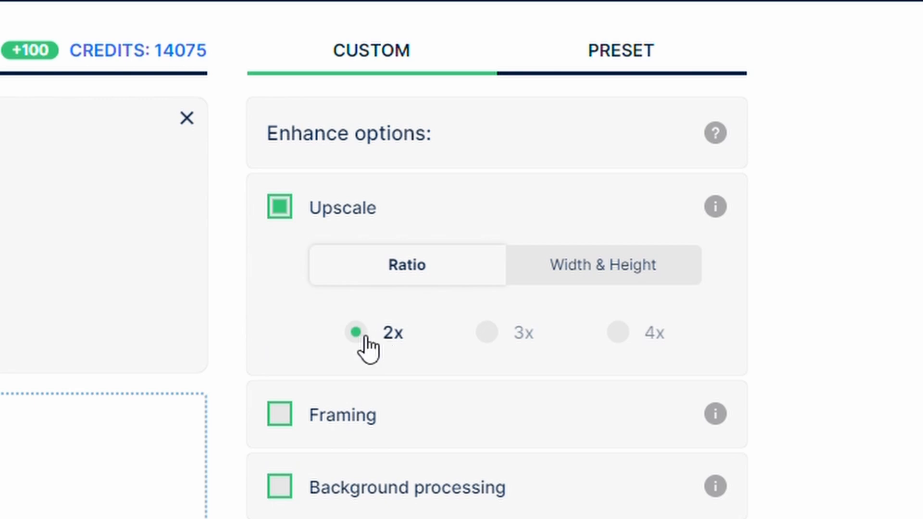
pyautogui.click(284, 211)
pyautogui.click(283, 210)
pyautogui.moveTo(101, 252); pyautogui.dragTo(182, 253)
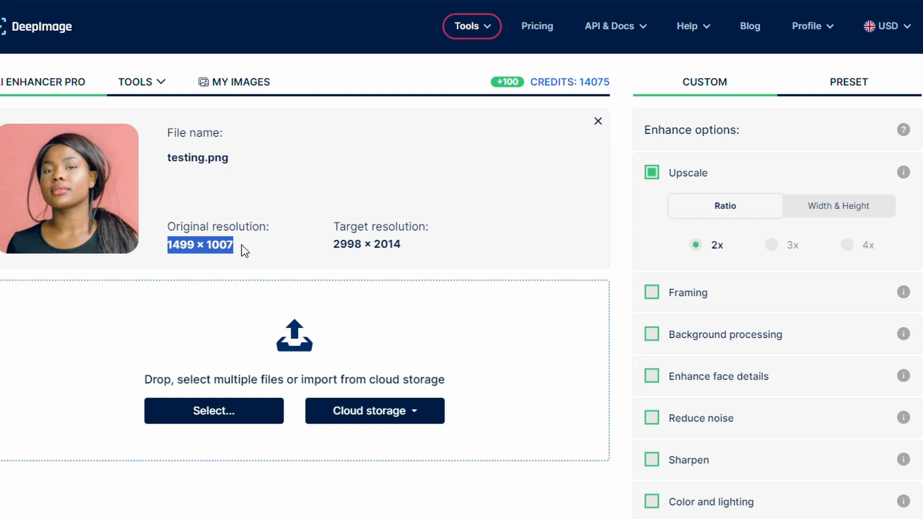
pyautogui.click(334, 248)
pyautogui.moveTo(333, 246); pyautogui.dragTo(369, 254)
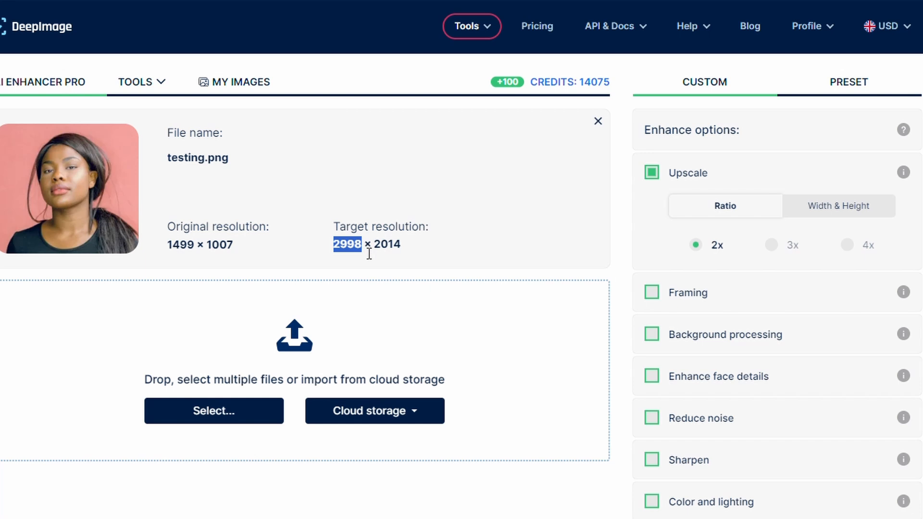
pyautogui.click(434, 242)
# - Try the 3x and 4x upscale ratios, checking the target resolution, and return to 2x
pyautogui.click(772, 245)
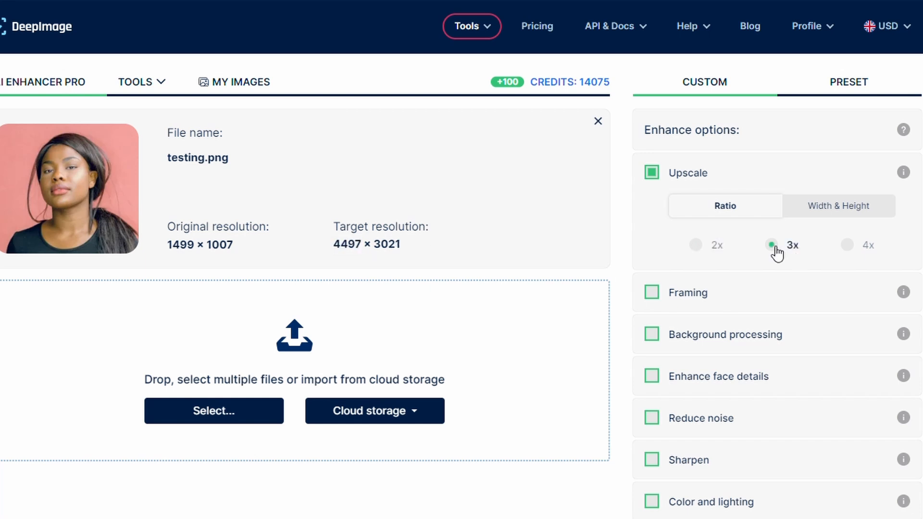
pyautogui.moveTo(334, 246); pyautogui.dragTo(407, 249)
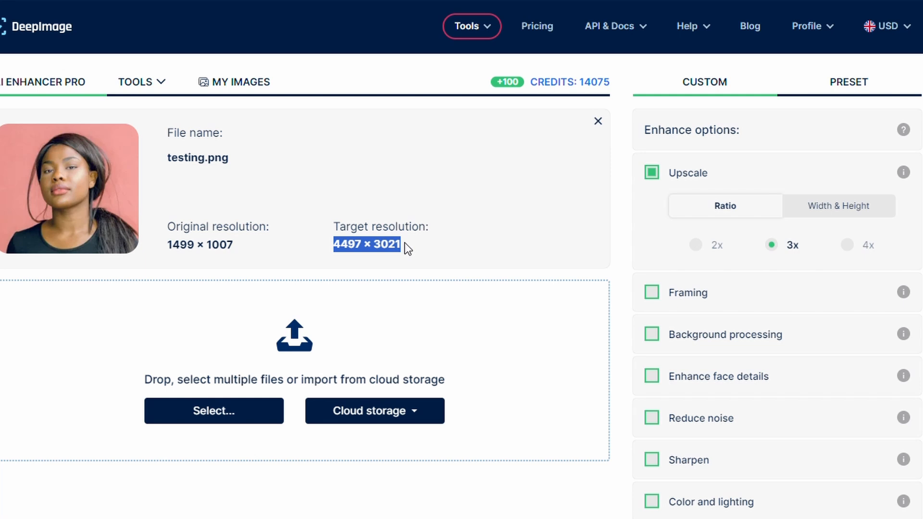
pyautogui.click(855, 247)
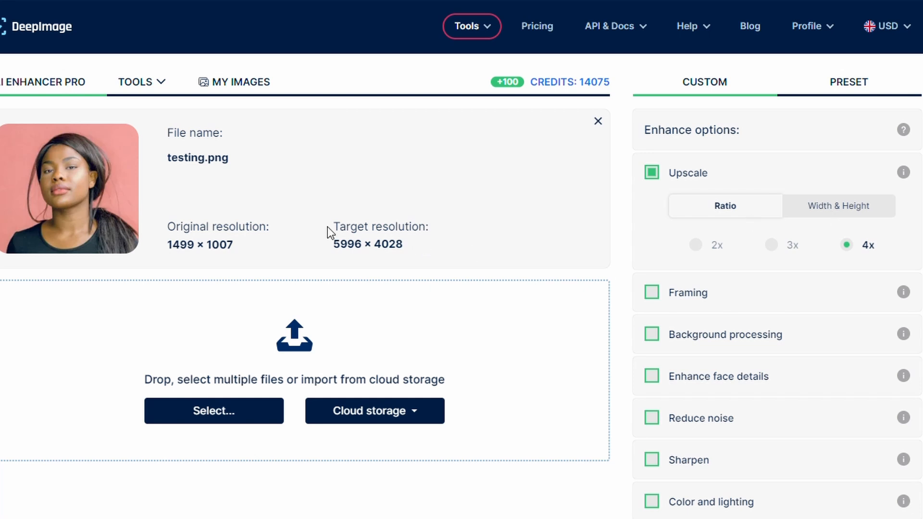
pyautogui.click(696, 245)
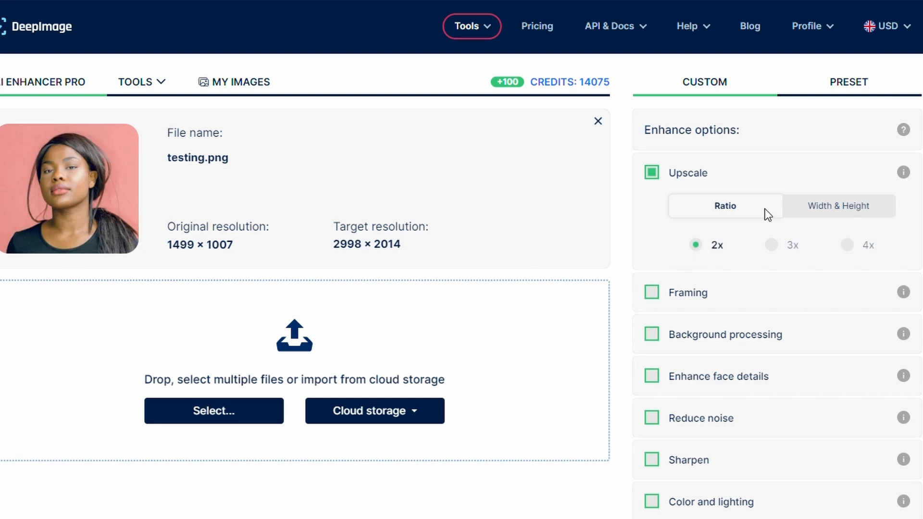
# - Try sizing the upscale by Width & Height with a width of 2000 px and automatic height, and return to Ratio
pyautogui.click(834, 210)
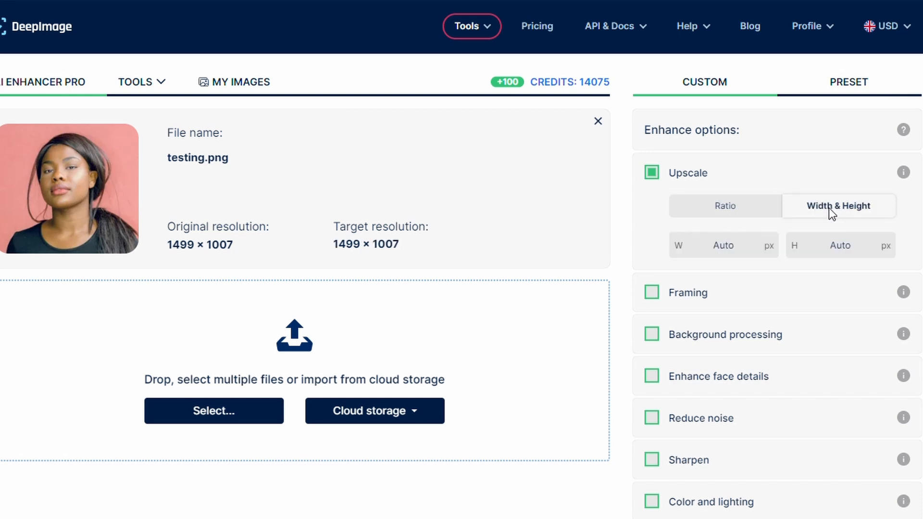
pyautogui.click(733, 253)
pyautogui.write('2000')
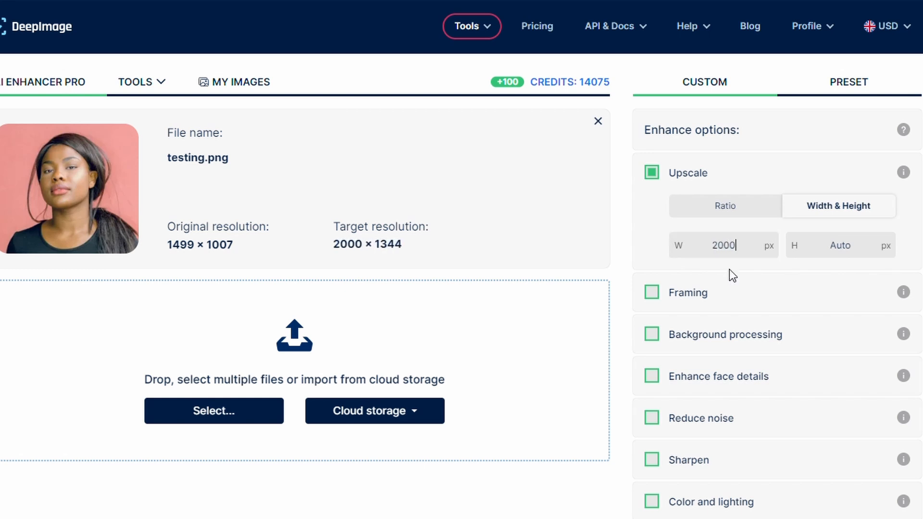
pyautogui.click(848, 252)
pyautogui.moveTo(374, 246); pyautogui.dragTo(414, 249)
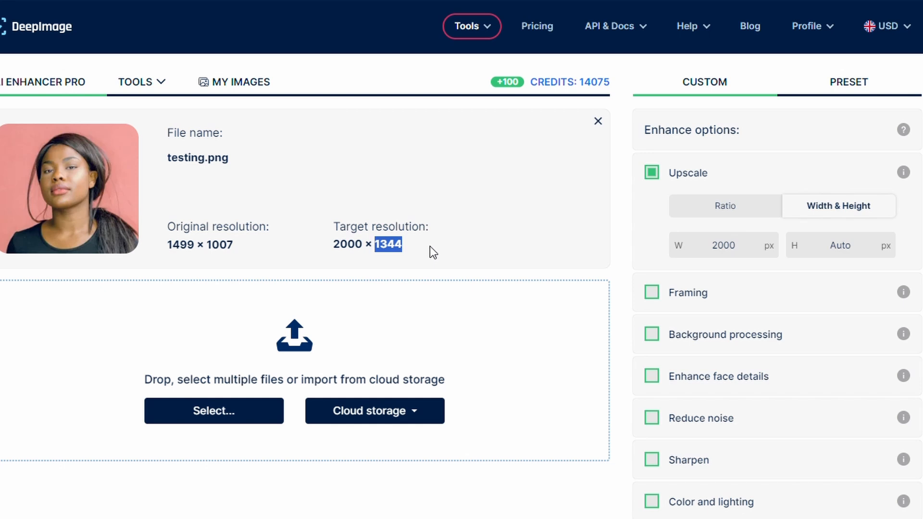
pyautogui.click(716, 207)
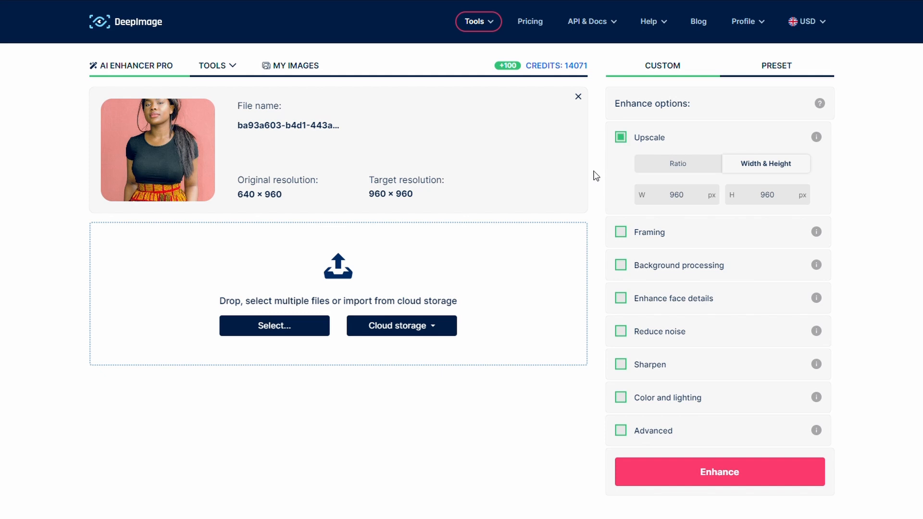
# - Turn on Framing, review its framing modes and Canvas settings, and turn Framing off again
pyautogui.click(624, 234)
pyautogui.click(777, 260)
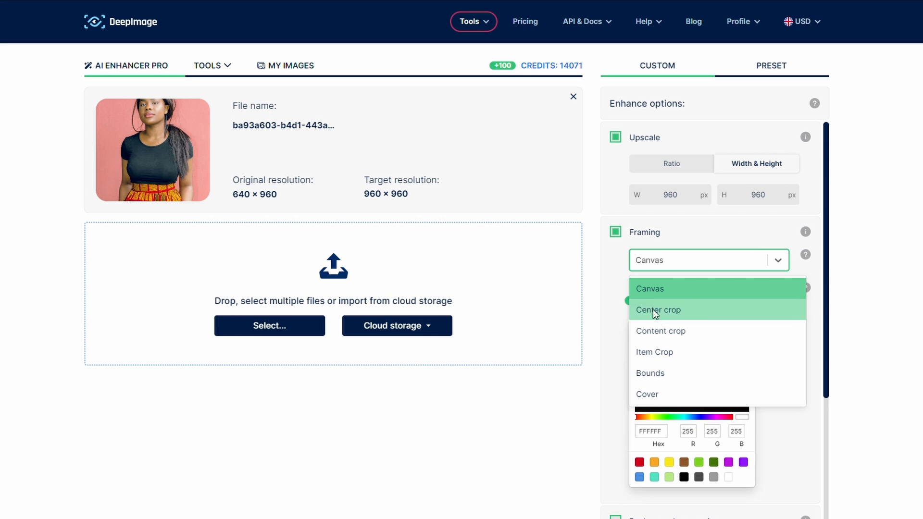
pyautogui.click(610, 359)
pyautogui.scroll(-1, 705, 360)
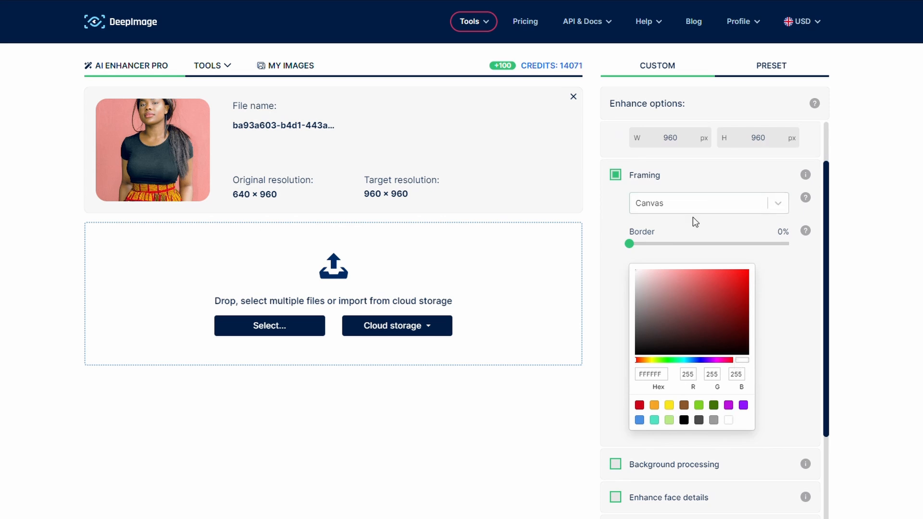
pyautogui.click(615, 174)
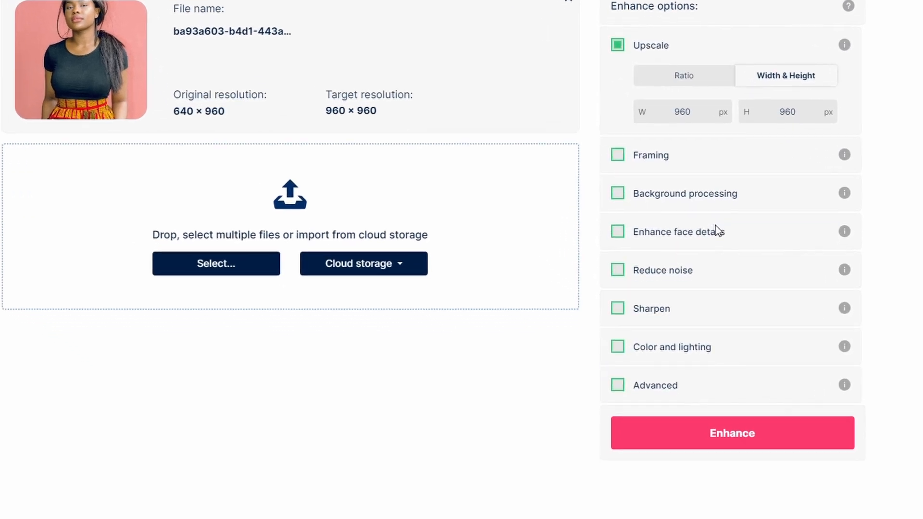
# - Turn on Background processing in Remove mode and pick 9F6B6B as the replacement background color
pyautogui.click(618, 194)
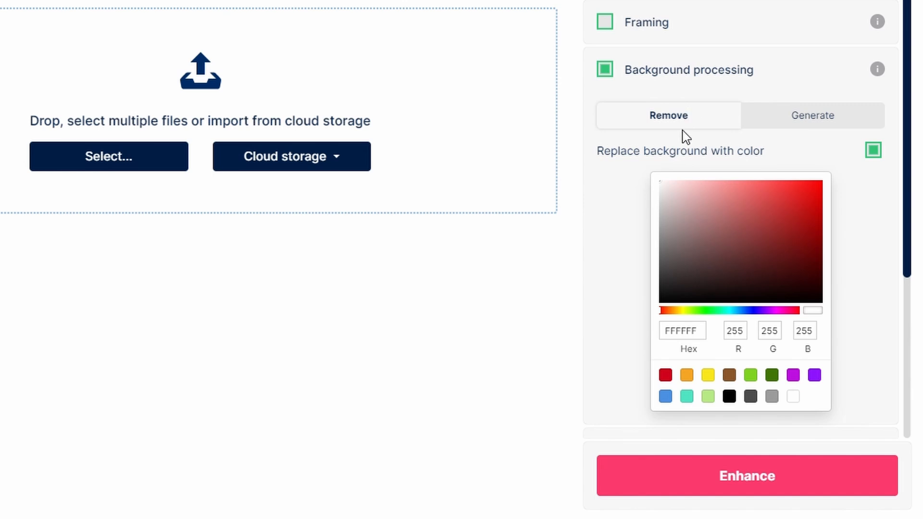
pyautogui.scroll(-1, 686, 136)
pyautogui.scroll(-1, 685, 136)
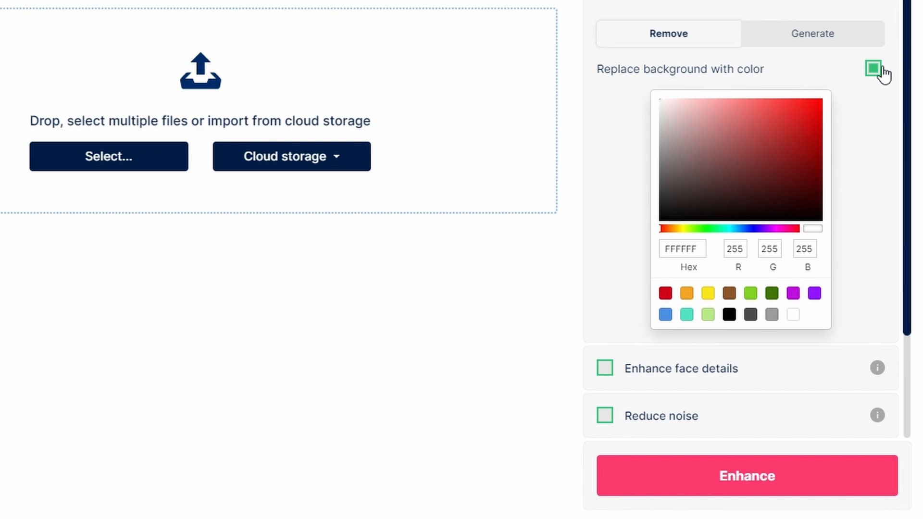
pyautogui.click(774, 160)
pyautogui.click(737, 126)
pyautogui.click(774, 110)
pyautogui.click(714, 145)
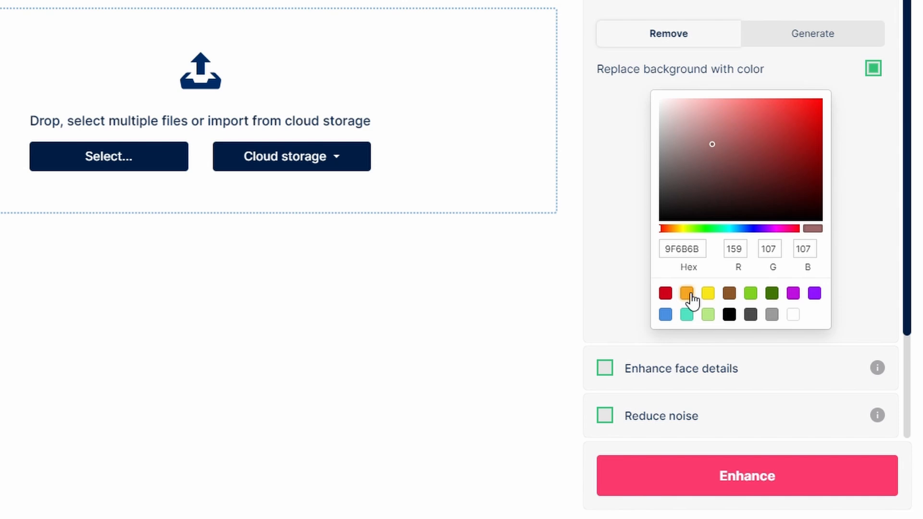
# - Try the orange, brown, green, magenta, purple and red preset background colors and adjust the shade of the red
pyautogui.click(686, 294)
pyautogui.click(729, 293)
pyautogui.click(750, 293)
pyautogui.click(771, 293)
pyautogui.click(793, 293)
pyautogui.click(814, 293)
pyautogui.click(665, 293)
pyautogui.moveTo(722, 144); pyautogui.dragTo(720, 142)
pyautogui.moveTo(676, 113); pyautogui.dragTo(665, 105)
# - Switch background processing to Generate and change the Components prompt to "{item} standing for beach"
pyautogui.click(800, 39)
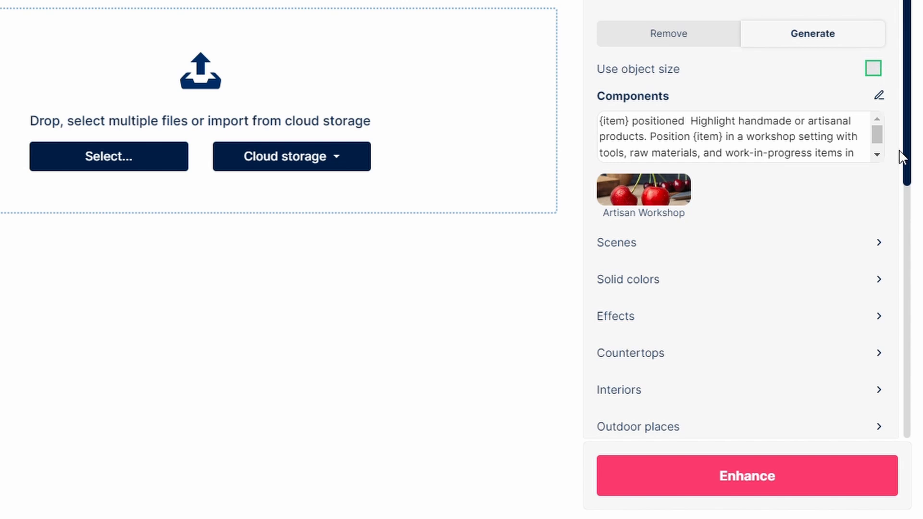
pyautogui.scroll(-1, 881, 136)
pyautogui.moveTo(793, 159); pyautogui.dragTo(636, 68)
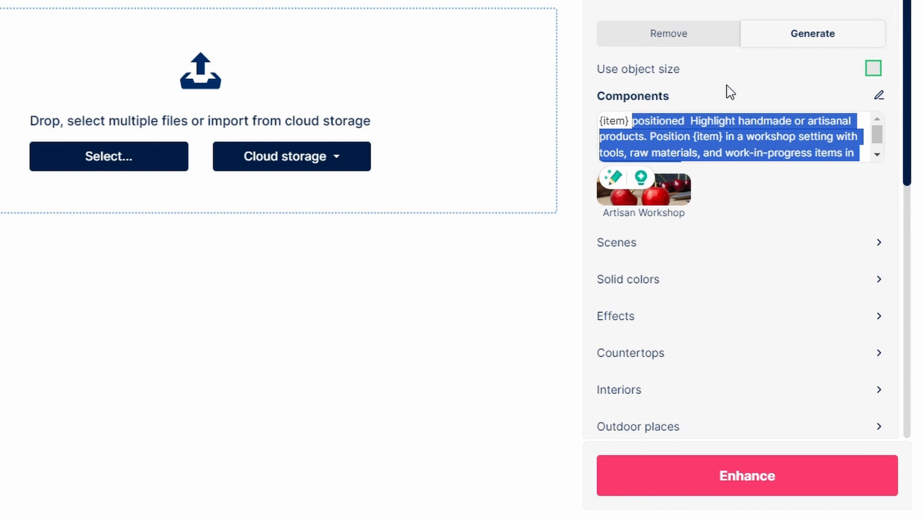
pyautogui.press('BackSpace')
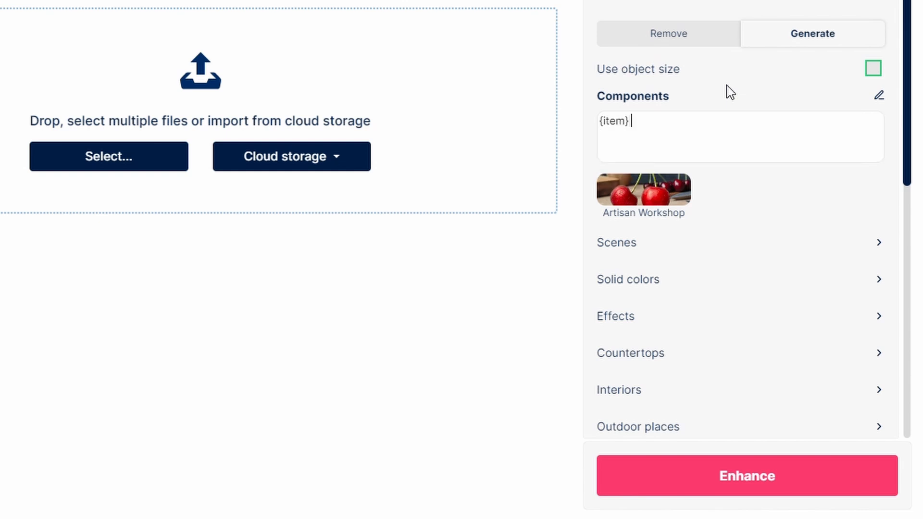
pyautogui.write('standing for beach')
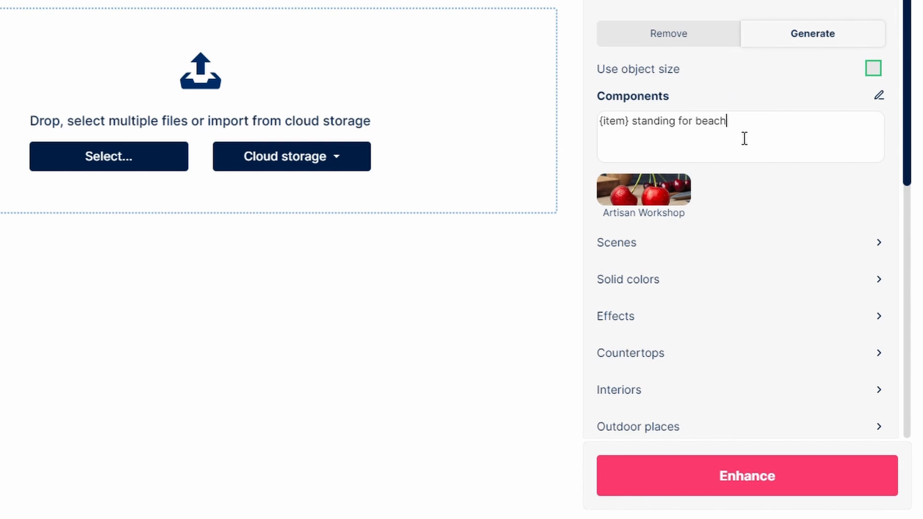
# - Highlight the {item} placeholder in the prompt and remove the Artisan Workshop preset from Components
pyautogui.click(634, 130)
pyautogui.moveTo(632, 128); pyautogui.dragTo(608, 135)
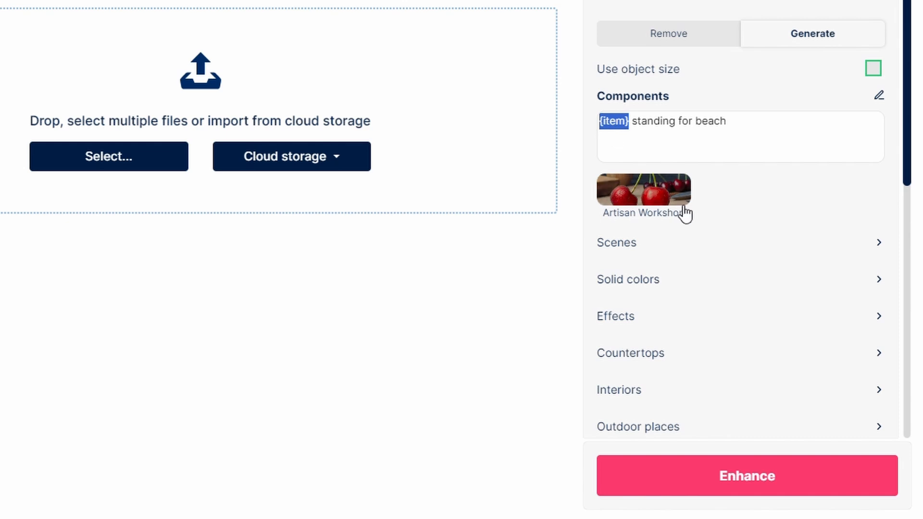
pyautogui.click(668, 193)
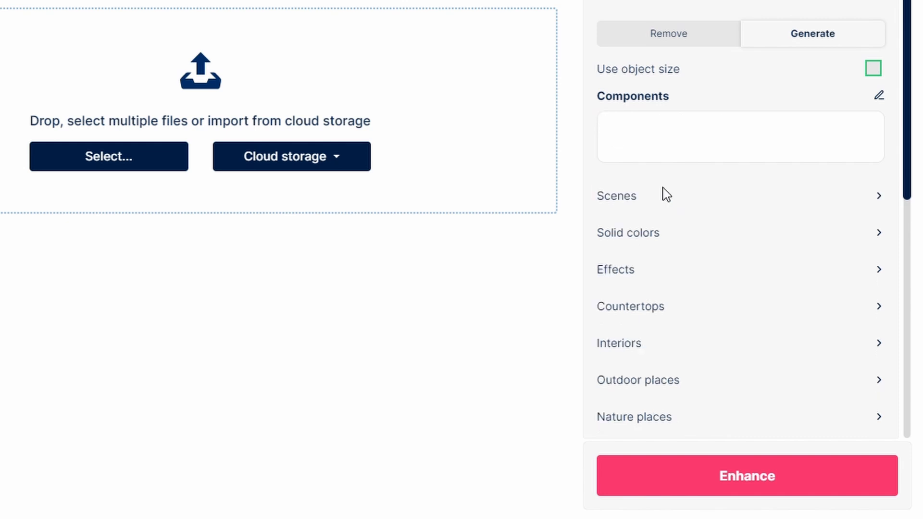
# - Apply the Monstera leaves scene as the generated background and highlight its Components prompt text
pyautogui.click(696, 202)
pyautogui.scroll(-2, 728, 225)
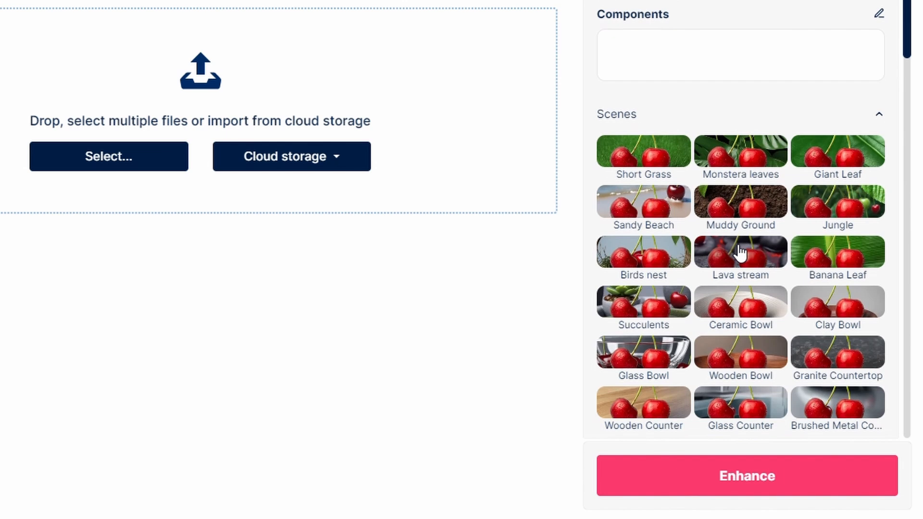
pyautogui.scroll(-4, 737, 246)
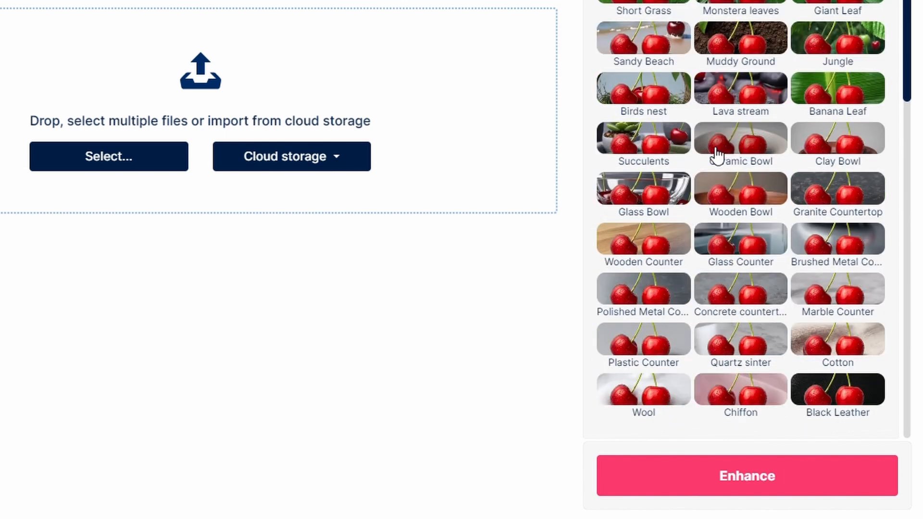
pyautogui.scroll(-10, 716, 155)
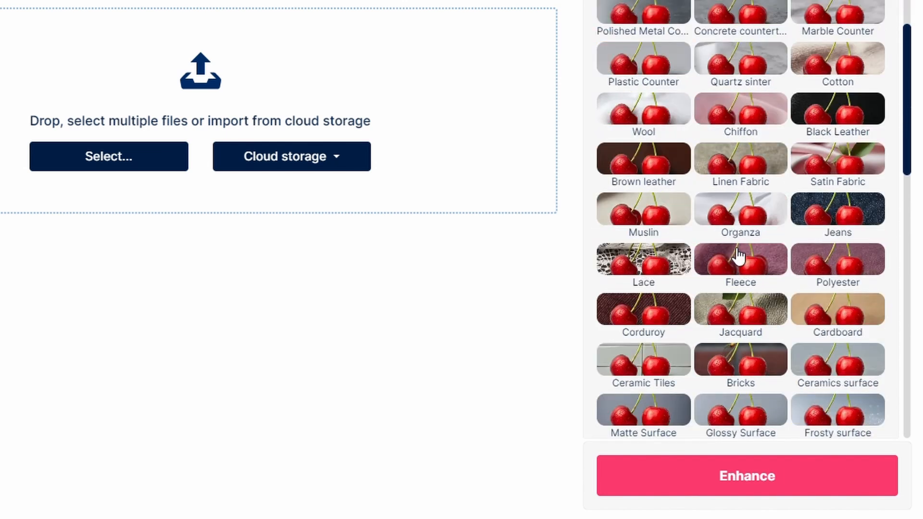
pyautogui.scroll(-5, 734, 255)
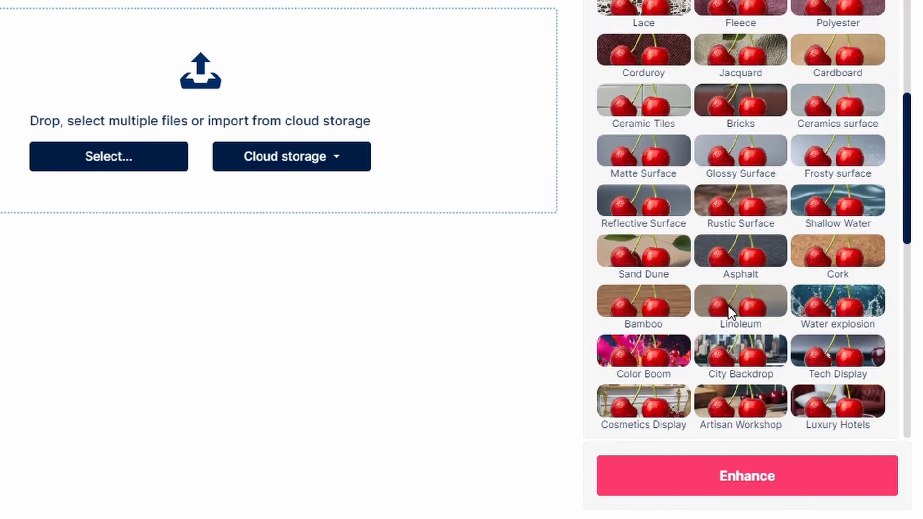
pyautogui.scroll(15, 728, 306)
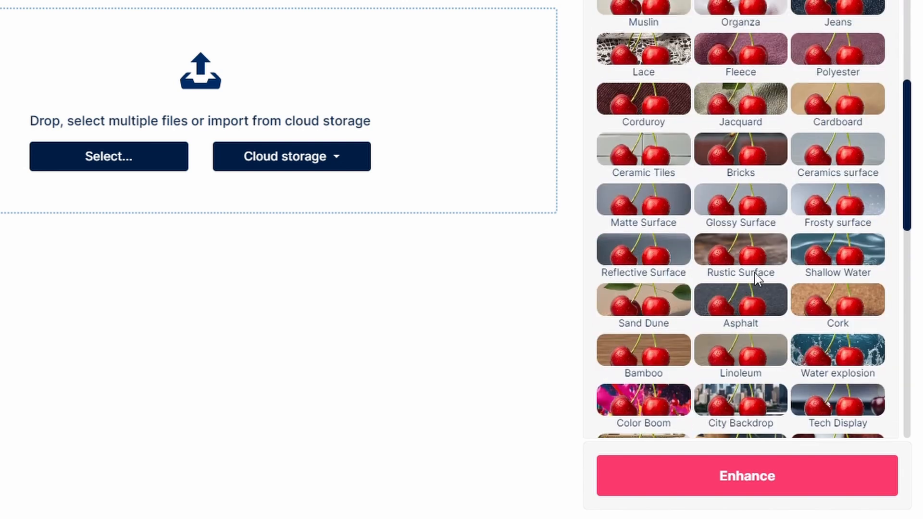
pyautogui.scroll(-5, 728, 307)
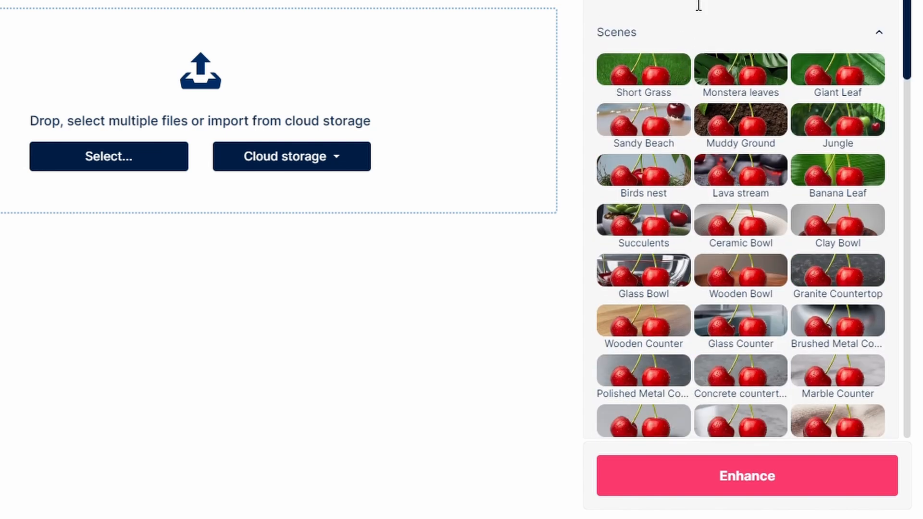
pyautogui.scroll(3, 727, 72)
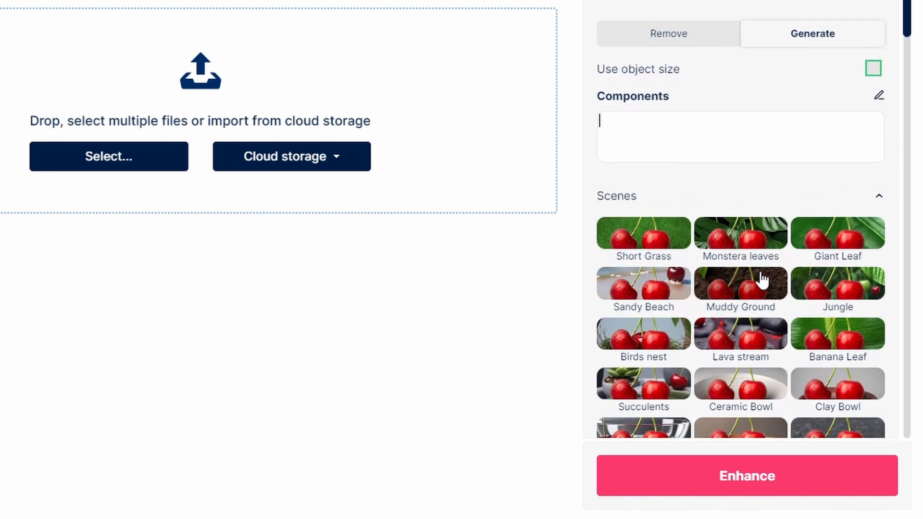
pyautogui.click(745, 239)
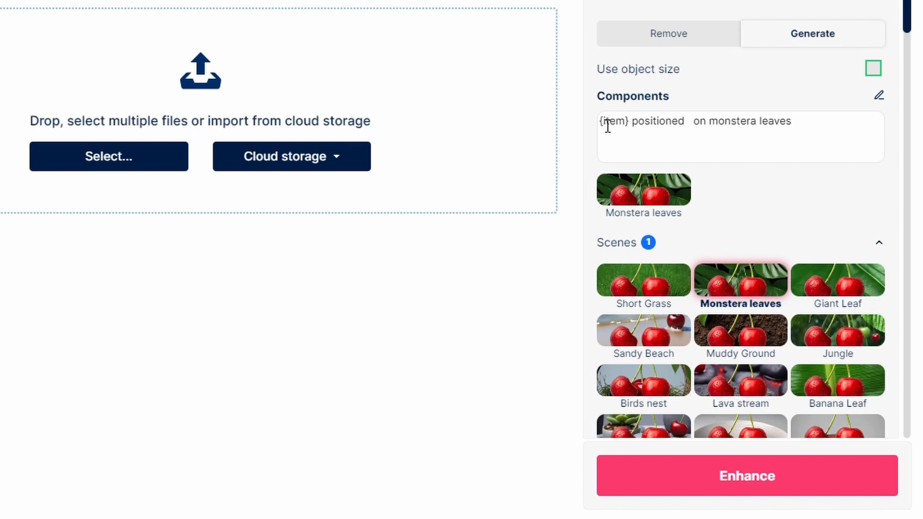
pyautogui.moveTo(601, 126); pyautogui.dragTo(797, 128)
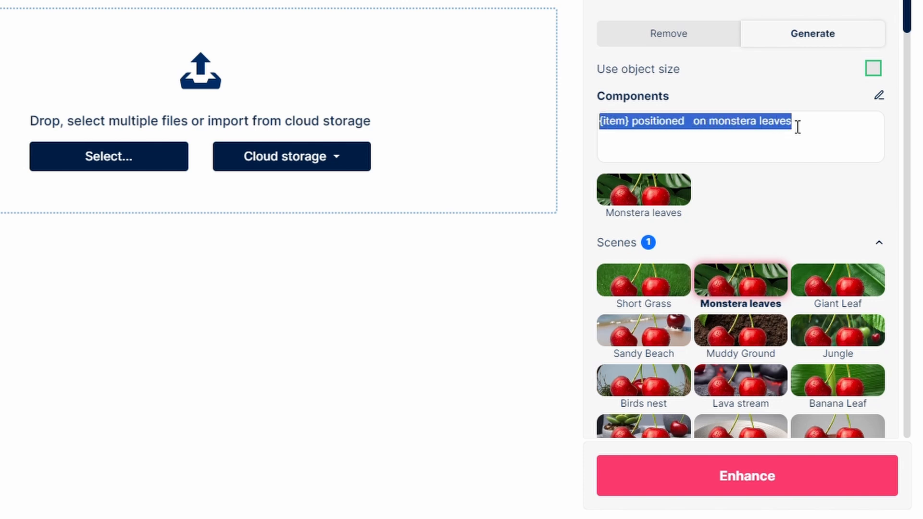
pyautogui.click(815, 135)
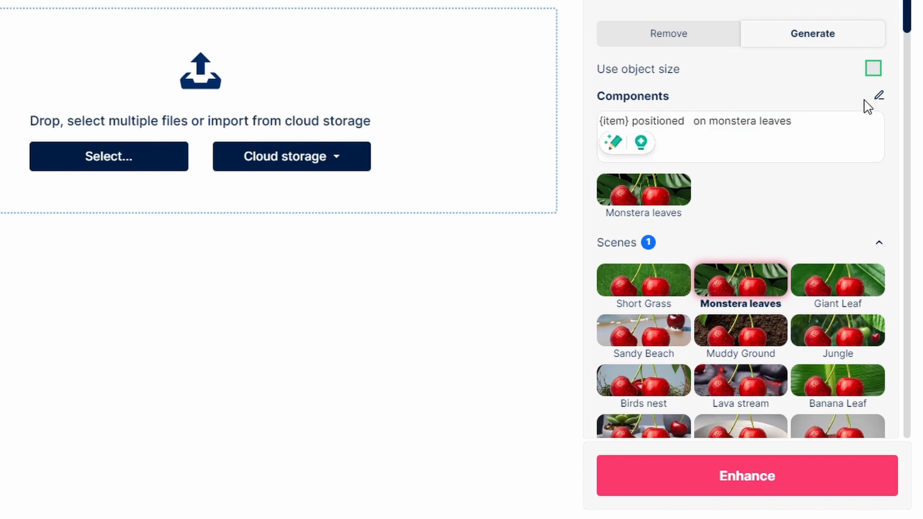
# - Try a generated object size of 74%, and turn off Use object size and Background processing
pyautogui.click(881, 70)
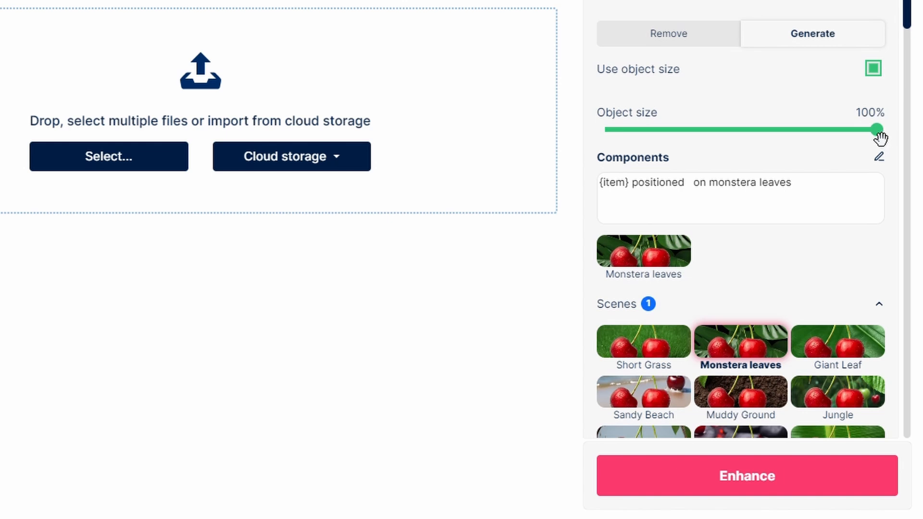
pyautogui.moveTo(884, 135); pyautogui.dragTo(815, 145)
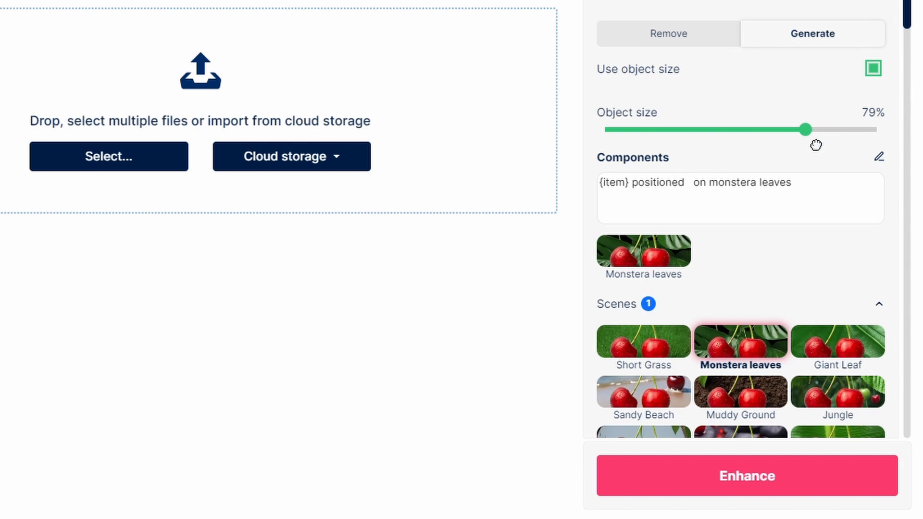
pyautogui.moveTo(816, 144); pyautogui.dragTo(797, 144)
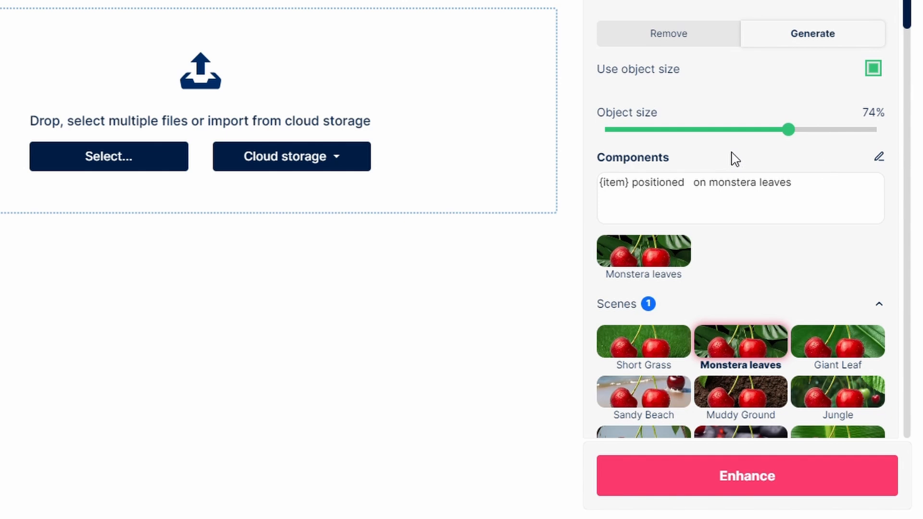
pyautogui.click(874, 69)
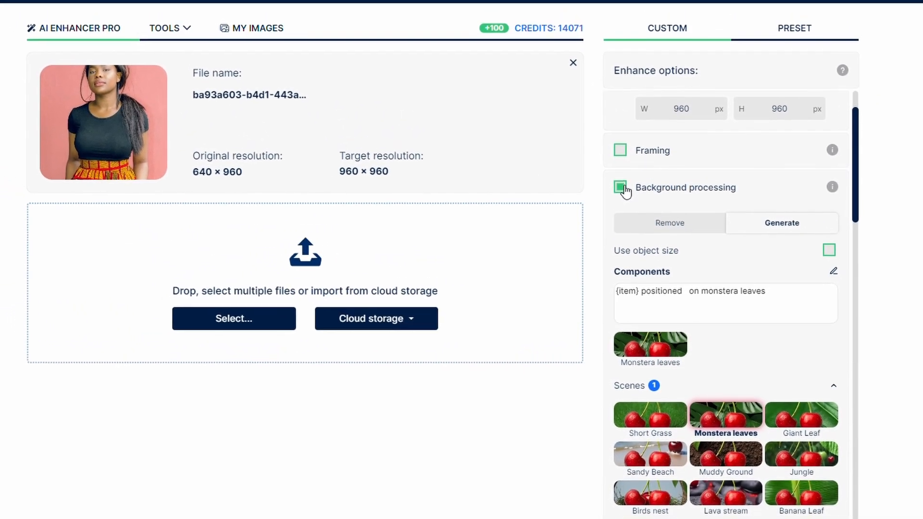
pyautogui.click(621, 188)
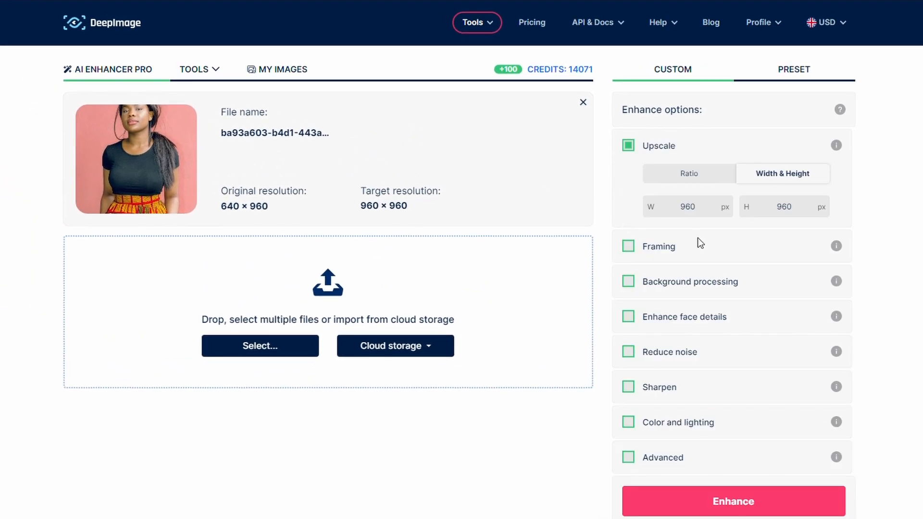
# - Try the Enhance face details option and switch it off again
pyautogui.click(628, 316)
pyautogui.moveTo(685, 318); pyautogui.dragTo(728, 318)
pyautogui.click(728, 318)
pyautogui.click(628, 316)
# - Try Reduce noise and Sharpen in turn, each with type Version 2, and switch both off again
pyautogui.click(628, 352)
pyautogui.click(724, 375)
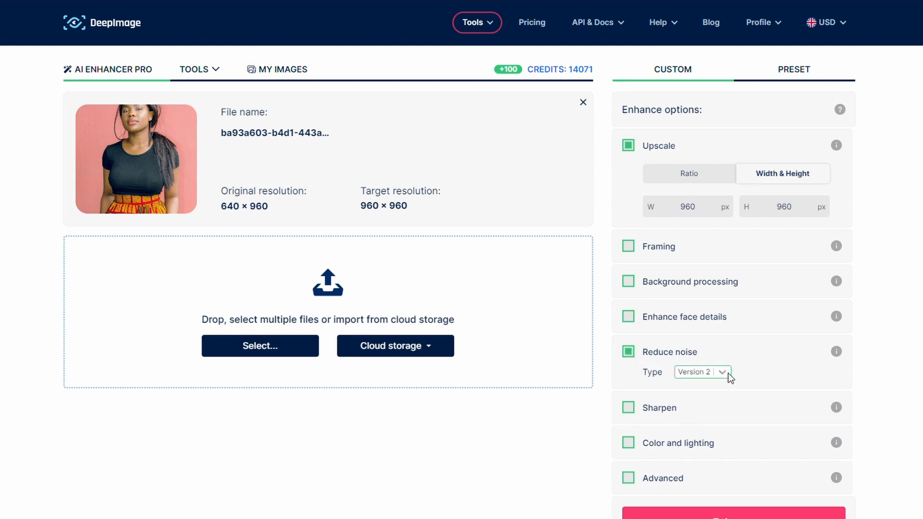
pyautogui.click(790, 378)
pyautogui.click(628, 352)
pyautogui.click(637, 387)
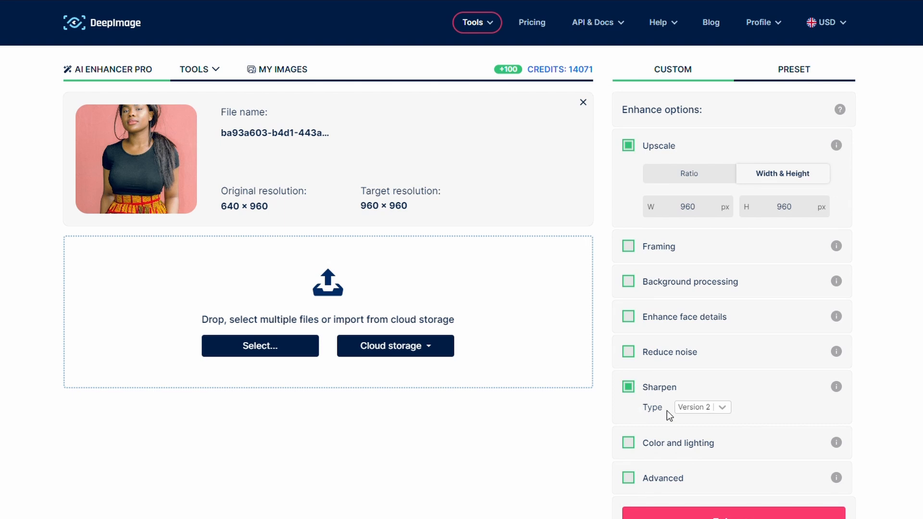
pyautogui.moveTo(838, 391)
pyautogui.click(628, 387)
# - Turn on Color and lighting and try its Exposure correction option
pyautogui.click(628, 421)
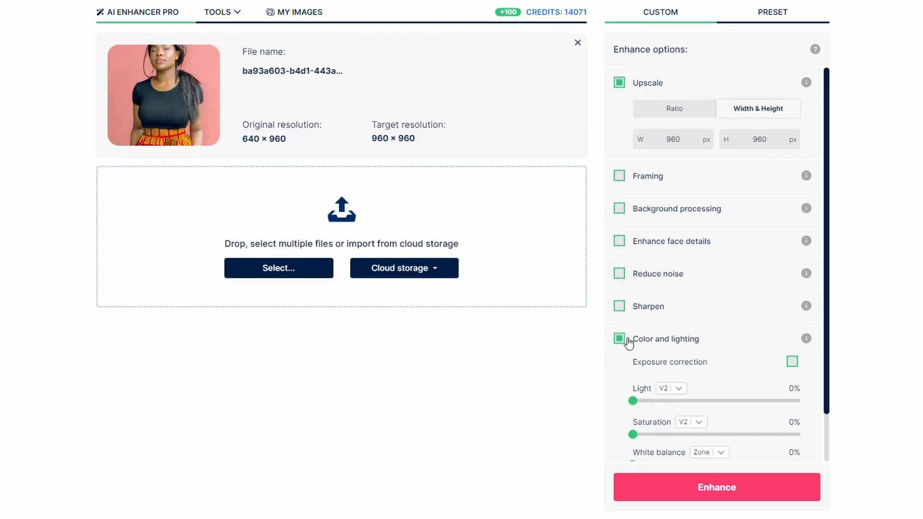
pyautogui.scroll(-1, 797, 445)
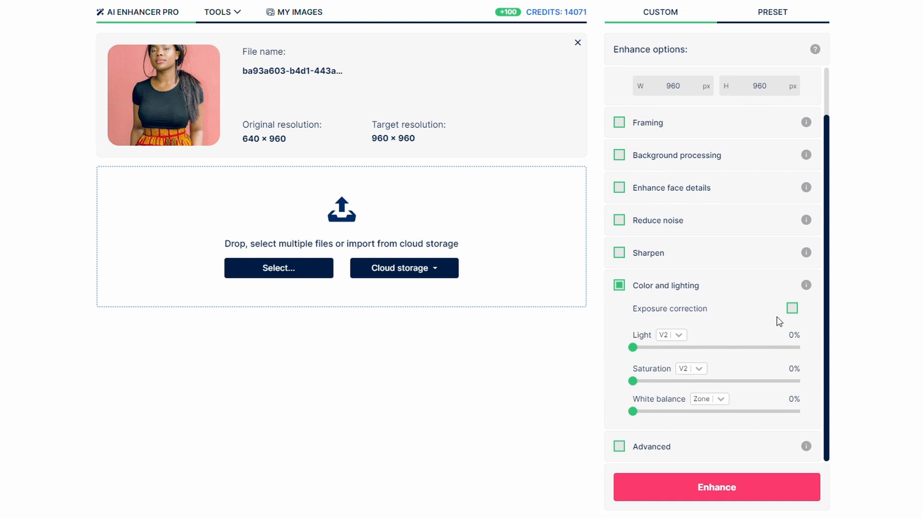
pyautogui.click(792, 308)
pyautogui.click(792, 308)
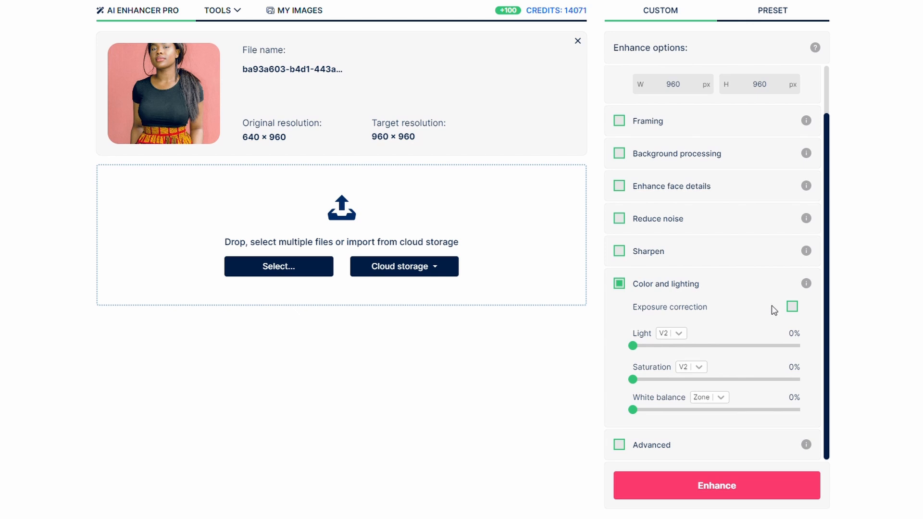
# - Try a White balance of 59% and check the type choices for White balance, Saturation and Light
pyautogui.moveTo(641, 354); pyautogui.dragTo(628, 385)
pyautogui.moveTo(640, 420); pyautogui.dragTo(731, 420)
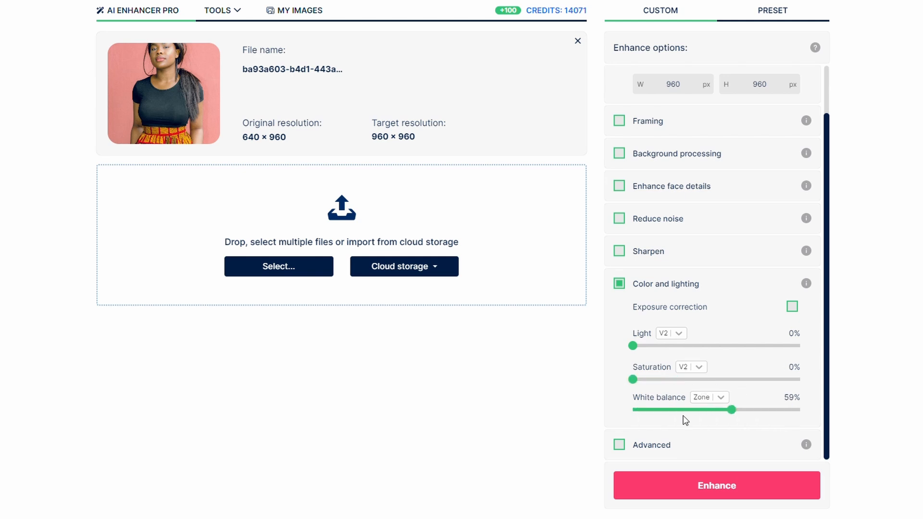
pyautogui.click(728, 397)
pyautogui.click(730, 398)
pyautogui.click(699, 367)
pyautogui.click(682, 335)
pyautogui.click(697, 335)
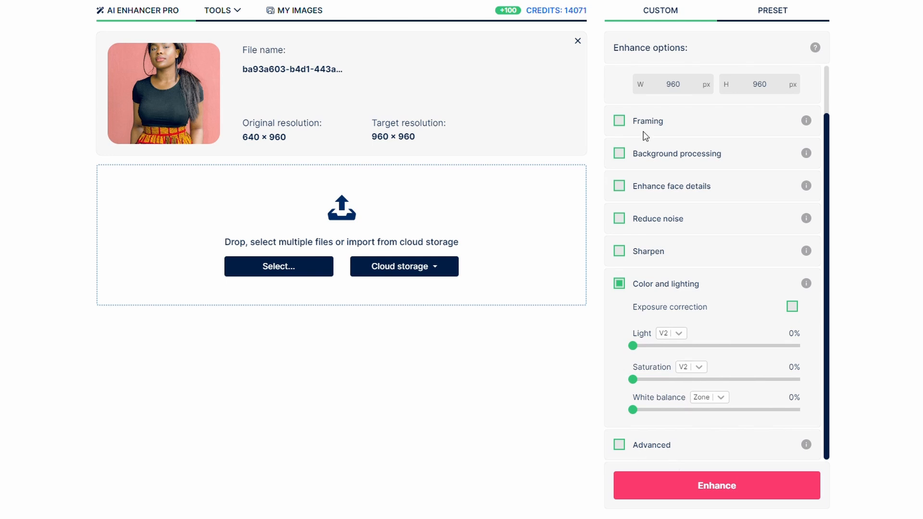
# - Turn on the Advanced options, try Keep ICC profile and open the Save as format choices
pyautogui.click(620, 445)
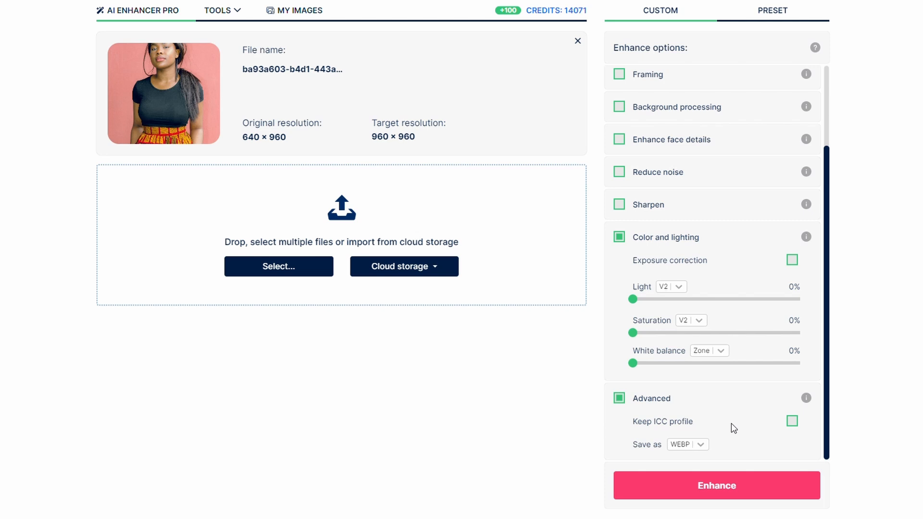
pyautogui.click(793, 423)
pyautogui.click(704, 444)
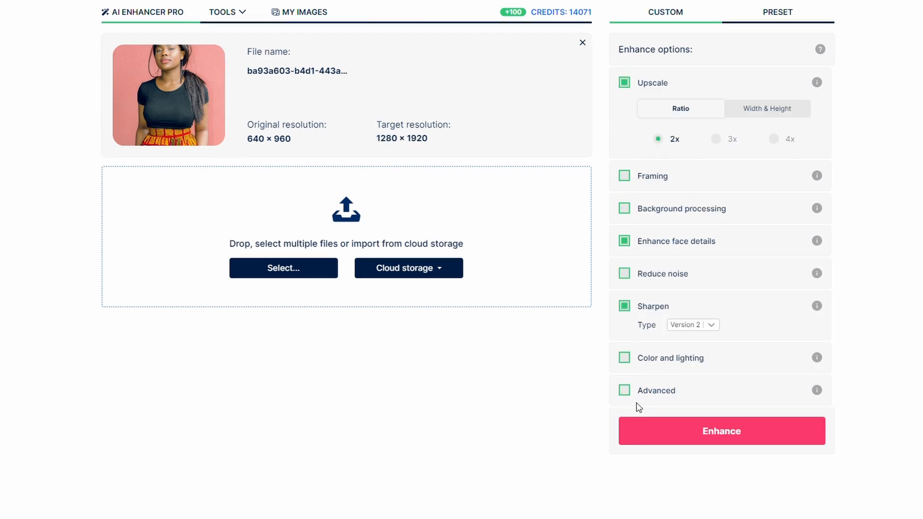
# - Enhance the portrait with Advanced output saved as WEBP and compare the original with the enhanced result
pyautogui.click(625, 391)
pyautogui.click(699, 435)
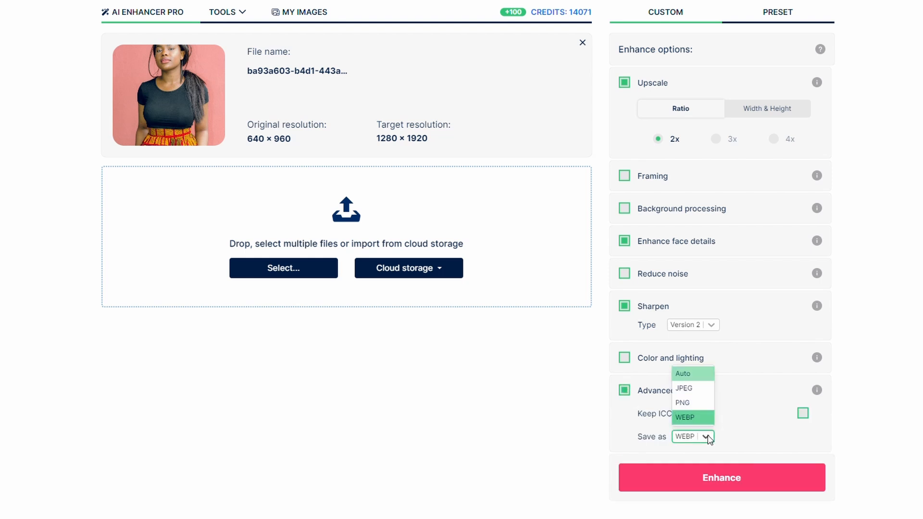
pyautogui.click(691, 417)
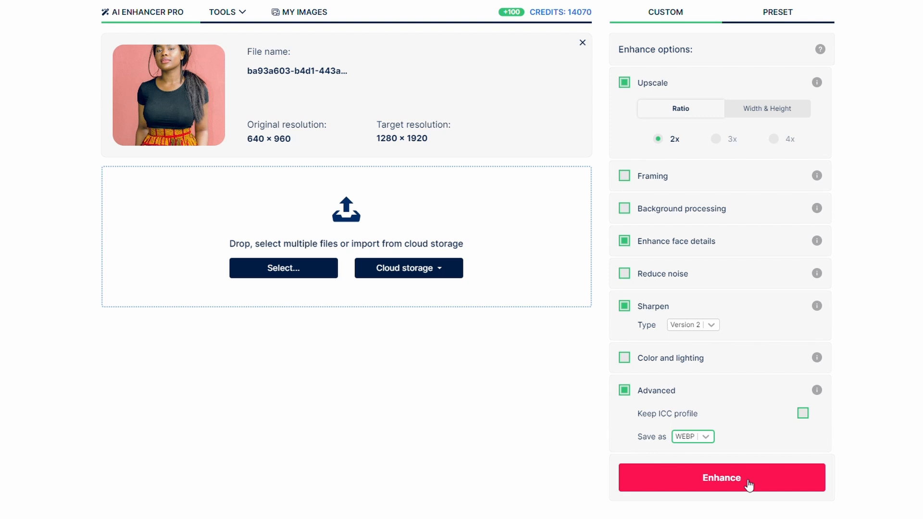
pyautogui.click(730, 478)
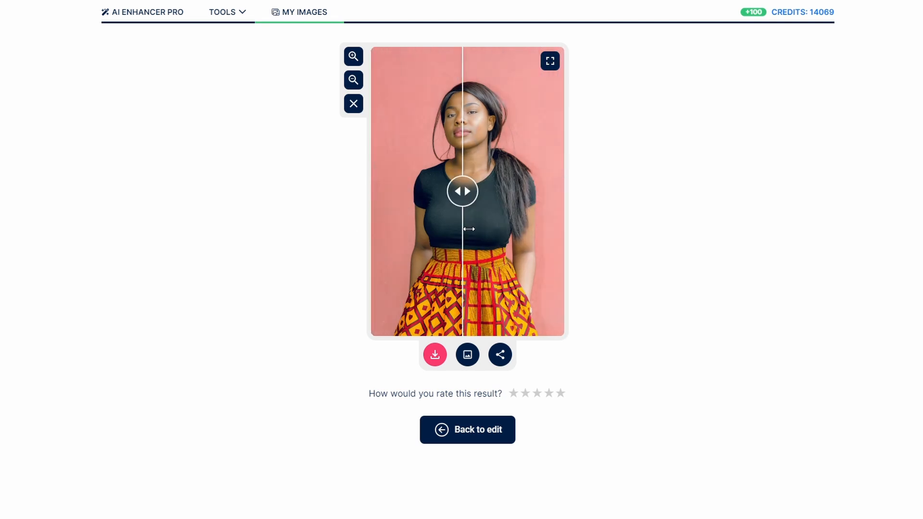
pyautogui.moveTo(468, 192); pyautogui.dragTo(540, 191)
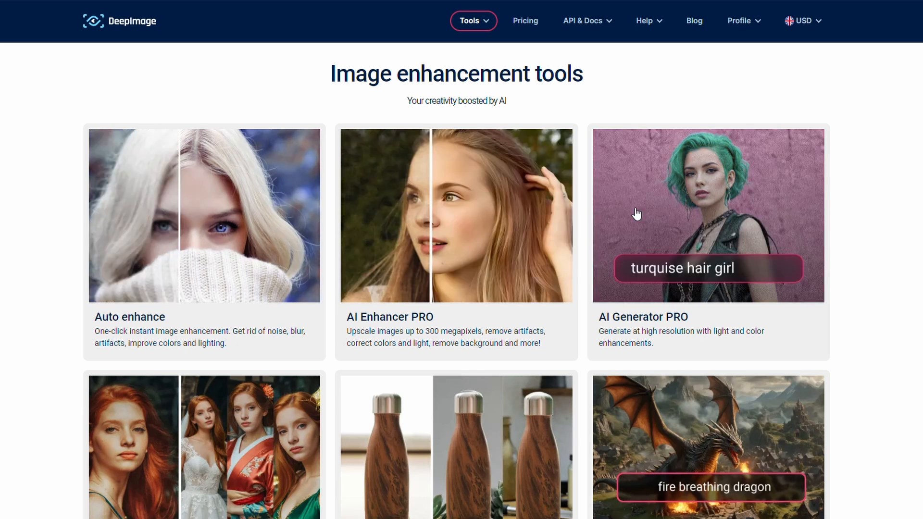
# - Open the AI Generator PRO tool and turn off Upscale, Enhance face details, Sharpen and Advanced
pyautogui.click(637, 212)
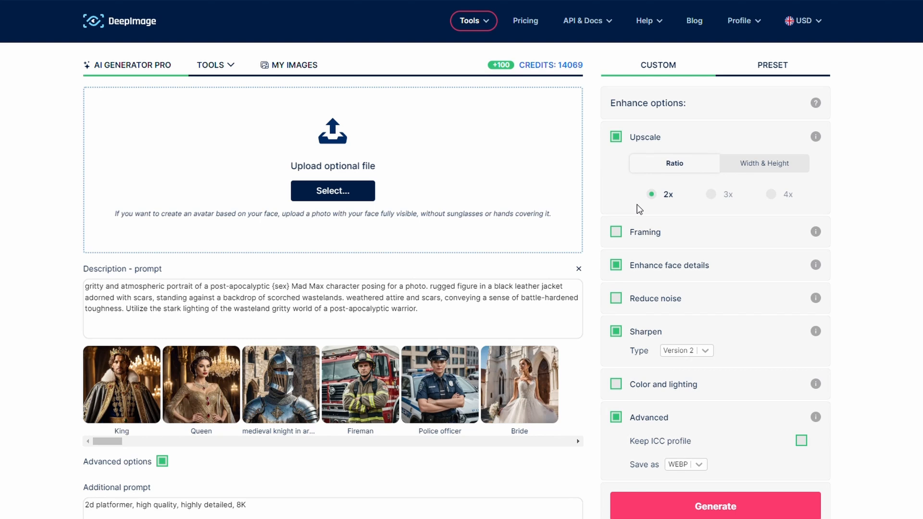
pyautogui.click(611, 137)
pyautogui.click(618, 204)
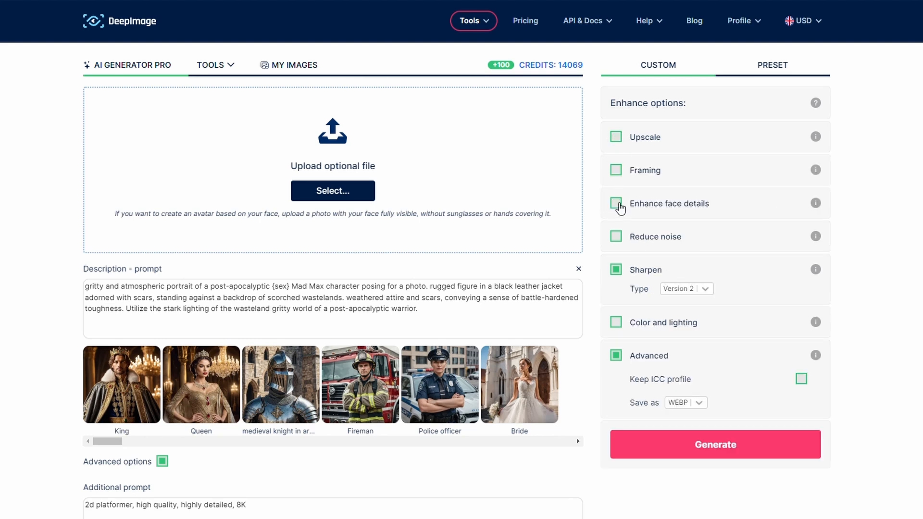
pyautogui.click(617, 270)
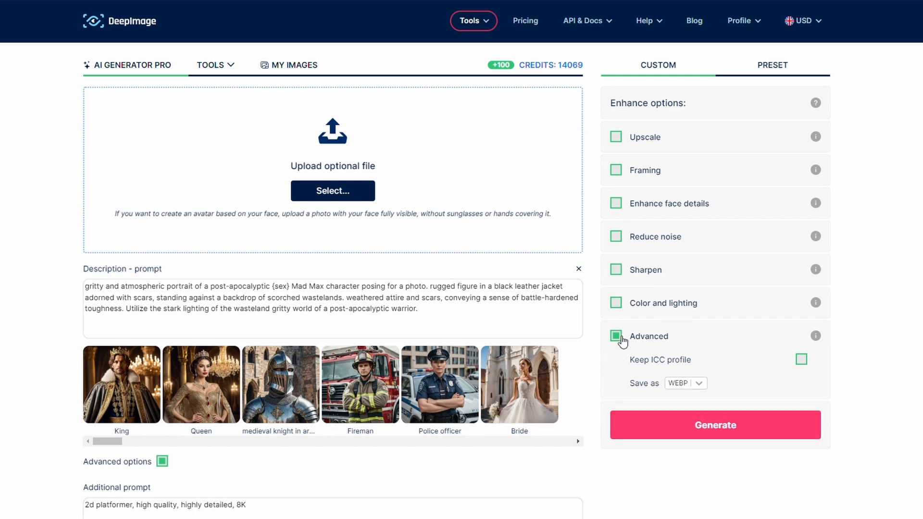
pyautogui.click(618, 337)
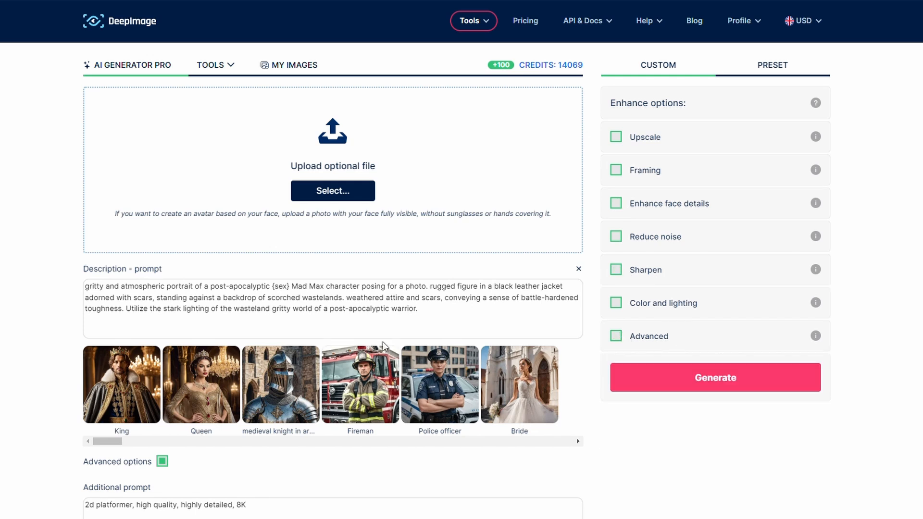
# - Replace the description prompt with "home on a farm"
pyautogui.click(457, 315)
pyautogui.hotkey('ctrl', 'a')
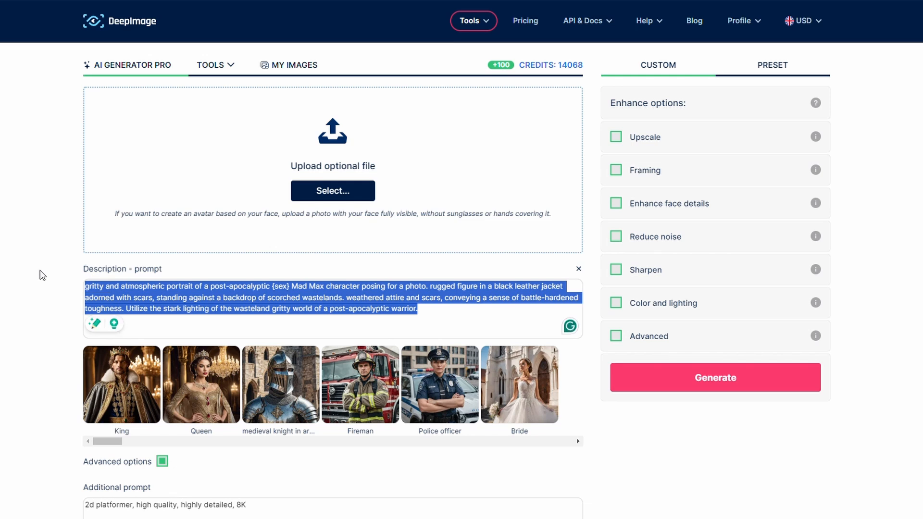
pyautogui.press('BackSpace')
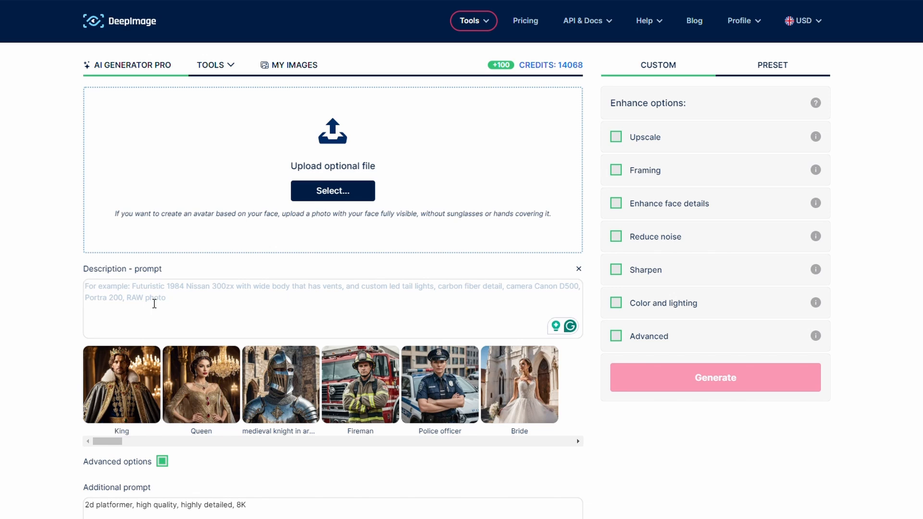
pyautogui.write('home on a farm')
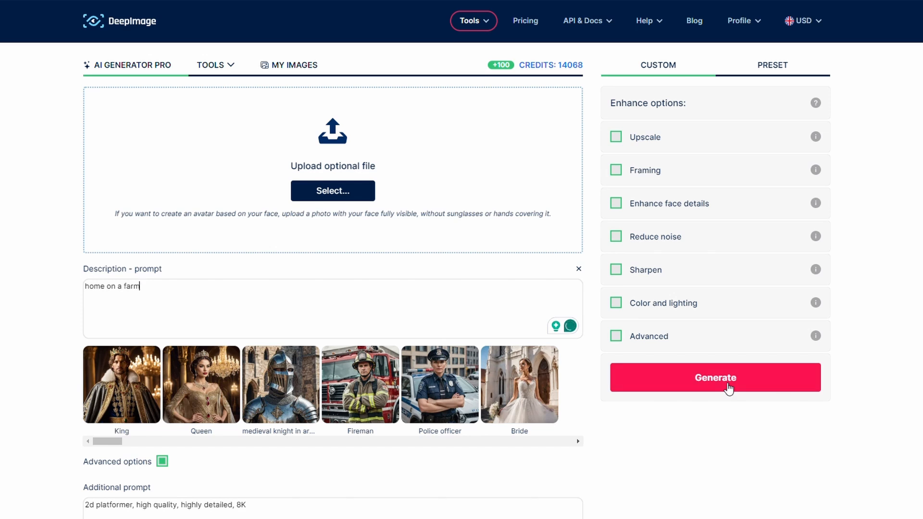
# - Generate the image from the "home on a farm" prompt and return to editing
pyautogui.scroll(-1, 720, 401)
pyautogui.scroll(1, 711, 395)
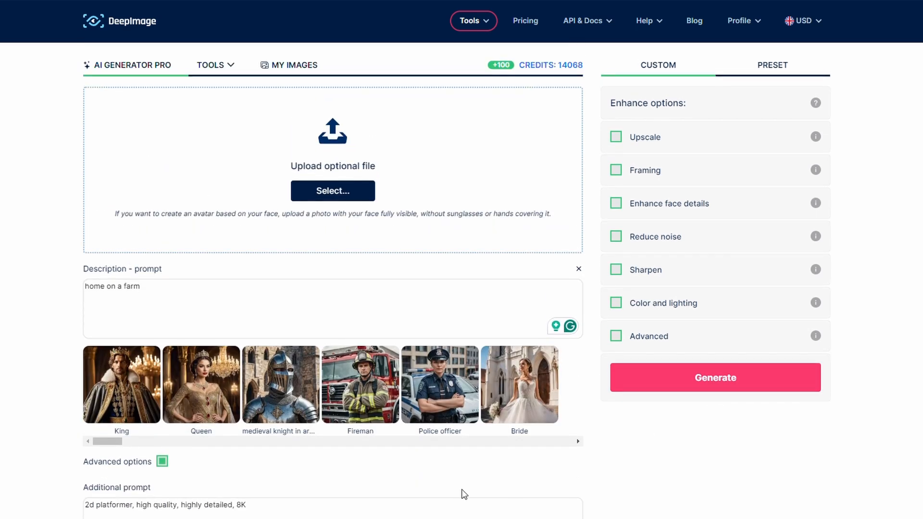
pyautogui.click(667, 383)
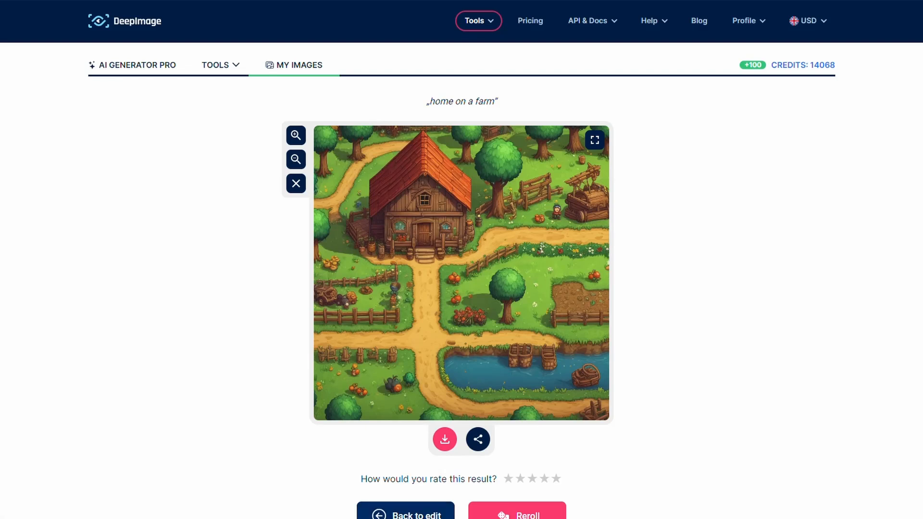
pyautogui.click(406, 513)
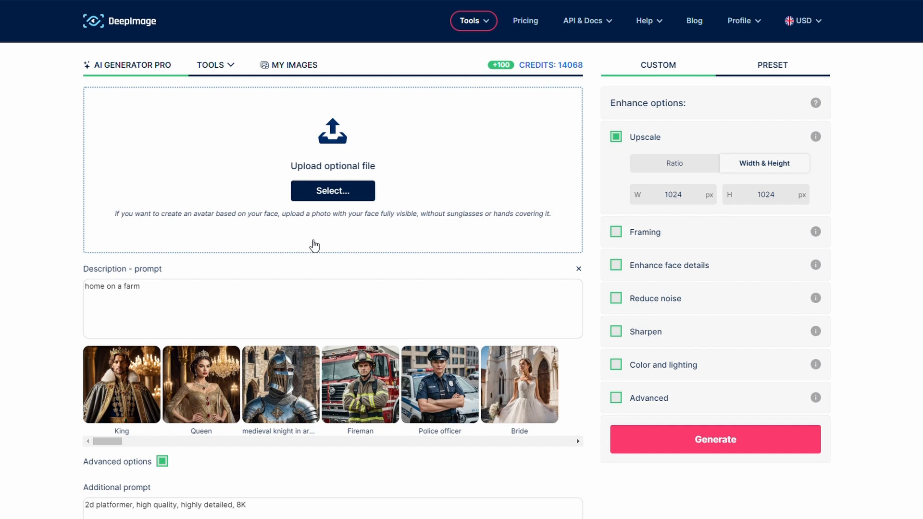
# - Reset the additional and negative prompts to their defaults by switching Advanced options off and on again
pyautogui.scroll(-1, 308, 274)
pyautogui.scroll(-2, 272, 424)
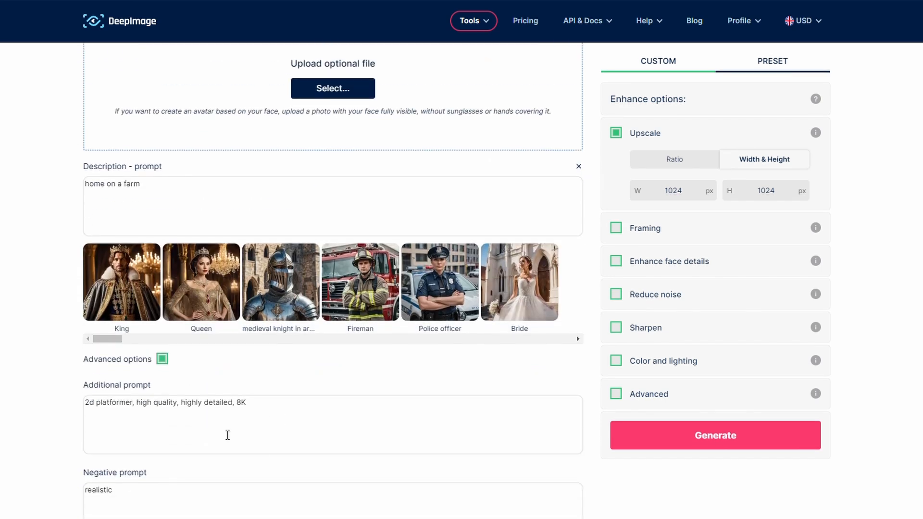
pyautogui.click(166, 360)
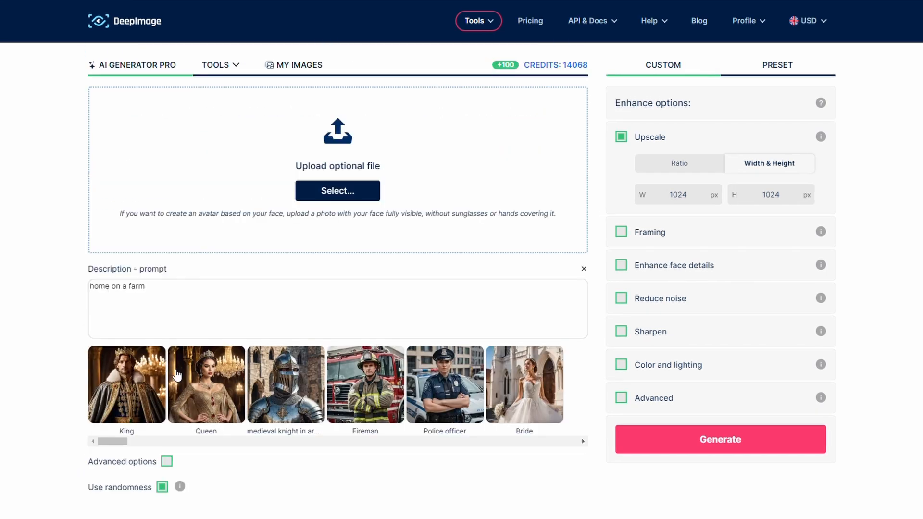
pyautogui.click(166, 462)
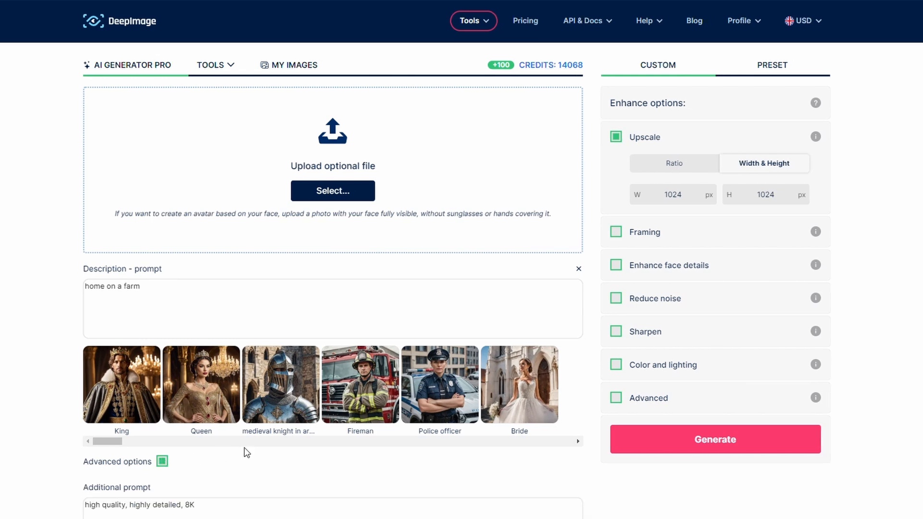
pyautogui.scroll(-2, 250, 452)
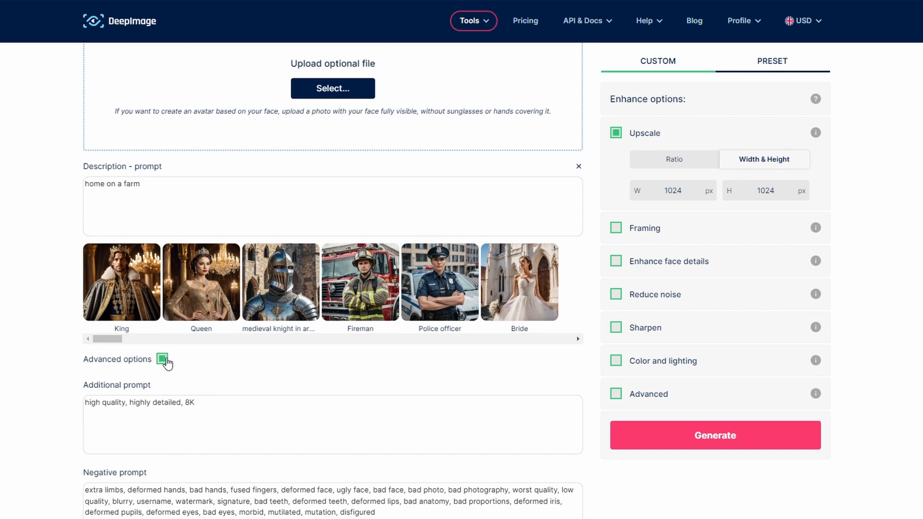
pyautogui.click(164, 360)
pyautogui.click(164, 461)
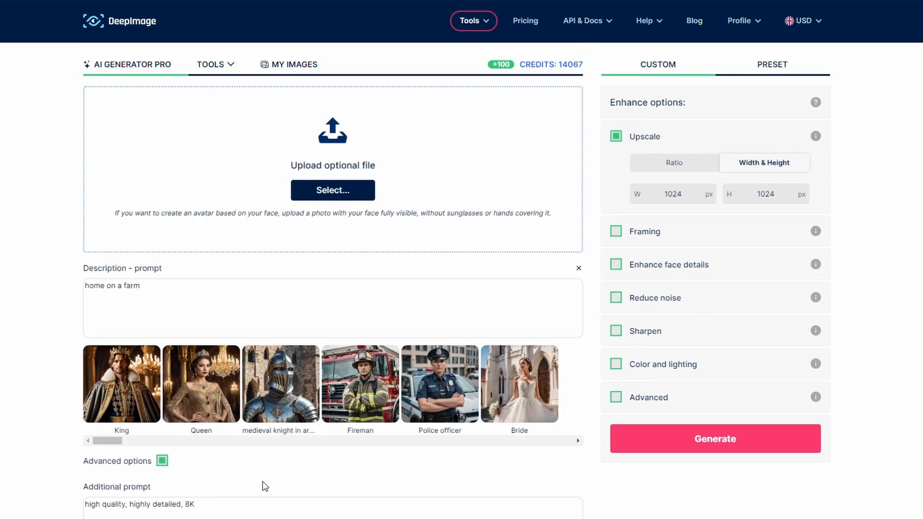
# - Examine the default additional prompt and the terms listed in the negative prompt
pyautogui.scroll(-2, 265, 487)
pyautogui.moveTo(116, 426); pyautogui.dragTo(41, 406)
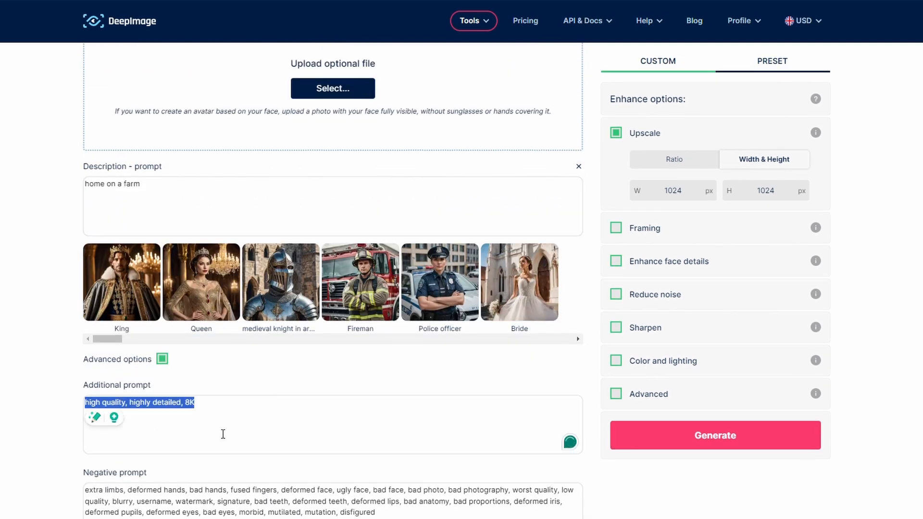
pyautogui.click(112, 386)
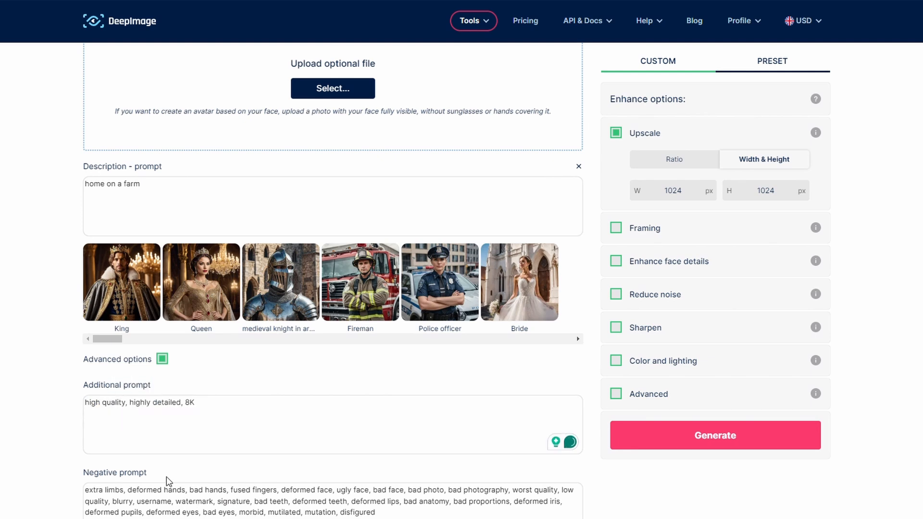
pyautogui.moveTo(164, 476); pyautogui.dragTo(75, 480)
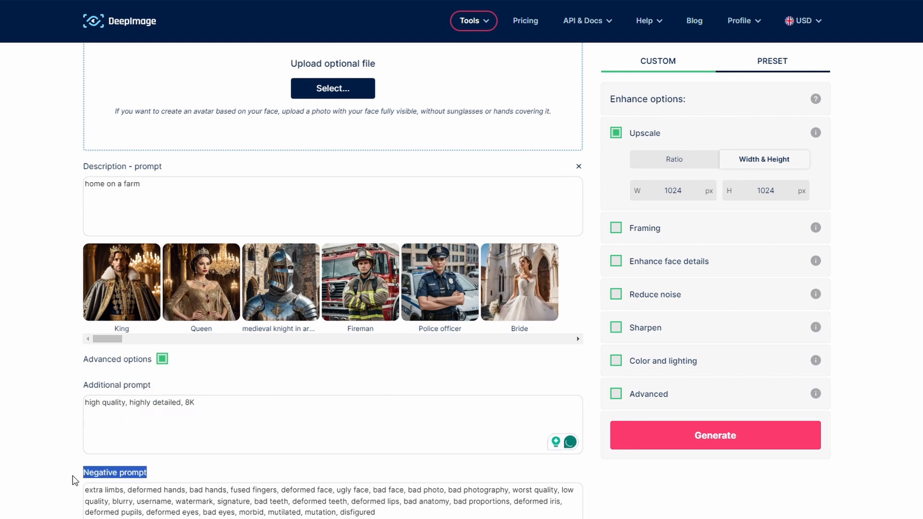
pyautogui.click(172, 476)
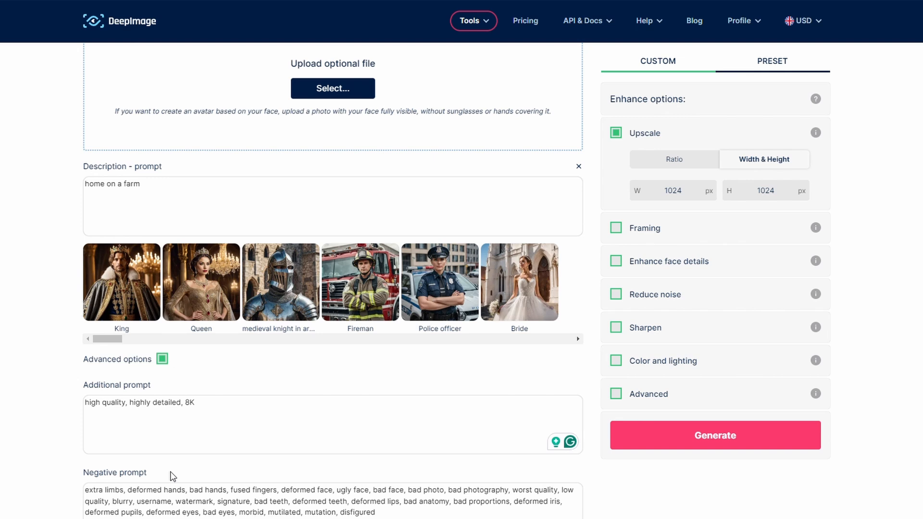
pyautogui.moveTo(389, 516); pyautogui.dragTo(74, 488)
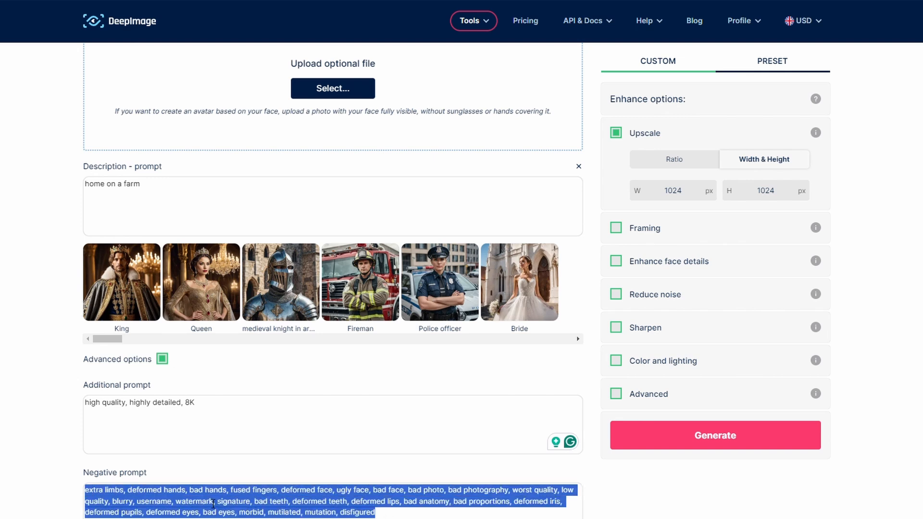
pyautogui.click(309, 503)
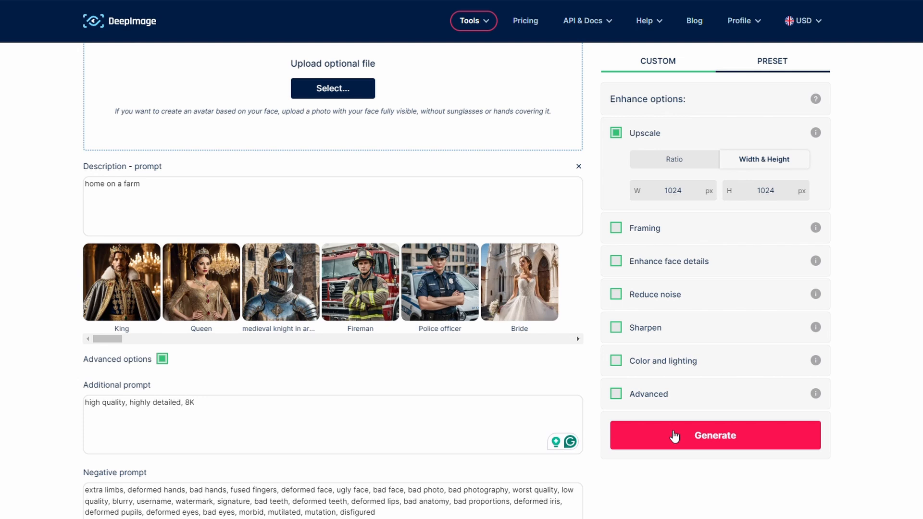
# - Generate the farm image with the additional prompt "high quality, highly detailed, 8K" and return to editing
pyautogui.moveTo(101, 399); pyautogui.dragTo(210, 419)
pyautogui.click(266, 419)
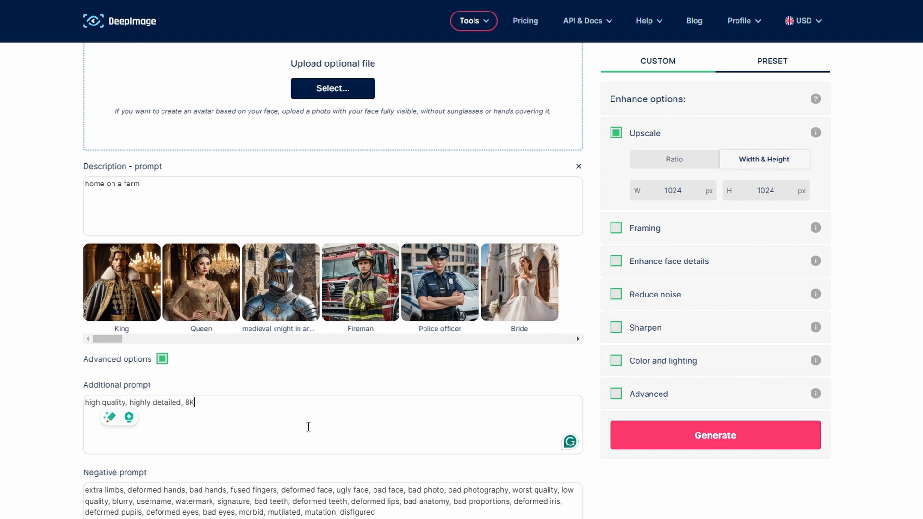
pyautogui.click(716, 437)
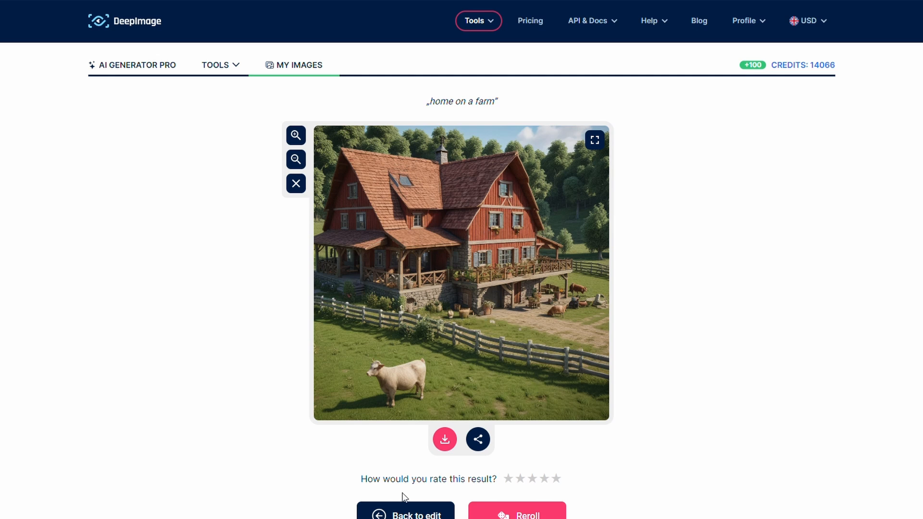
pyautogui.click(409, 514)
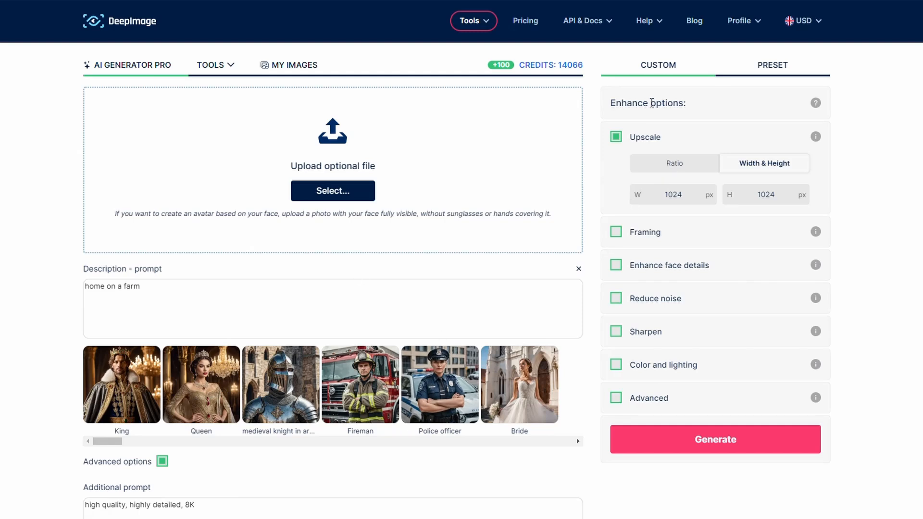
# - Try the Ratio and Width & Height modes of Upscale and switch Upscale off
pyautogui.moveTo(622, 110); pyautogui.dragTo(663, 106)
pyautogui.click(667, 106)
pyautogui.click(622, 142)
pyautogui.click(621, 142)
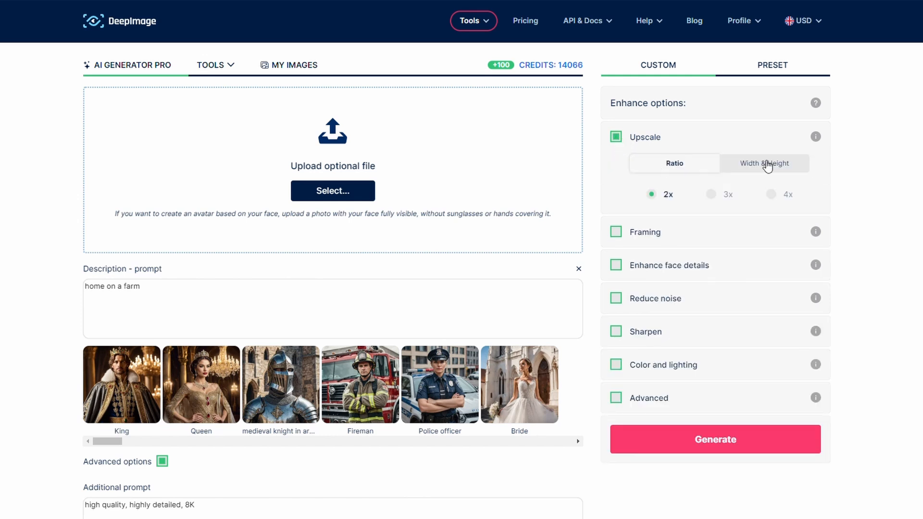
pyautogui.click(768, 165)
pyautogui.click(667, 167)
pyautogui.click(617, 138)
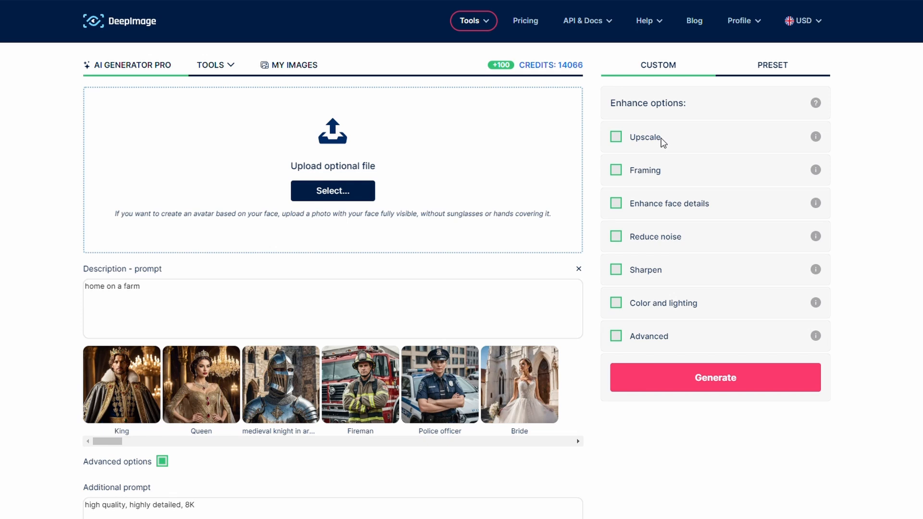
# - Generate the farm image with Upscale set to a width of 1920 px and height of 1080 px, and return to editing
pyautogui.click(617, 137)
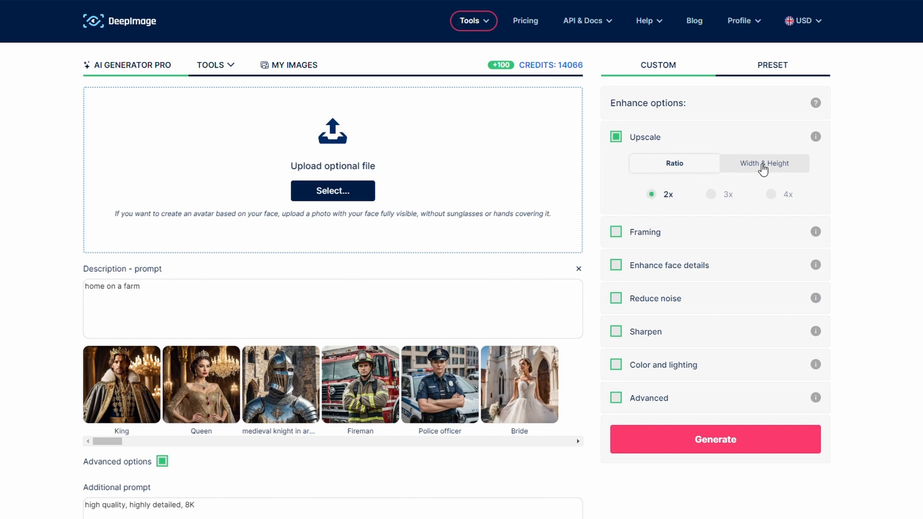
pyautogui.click(763, 166)
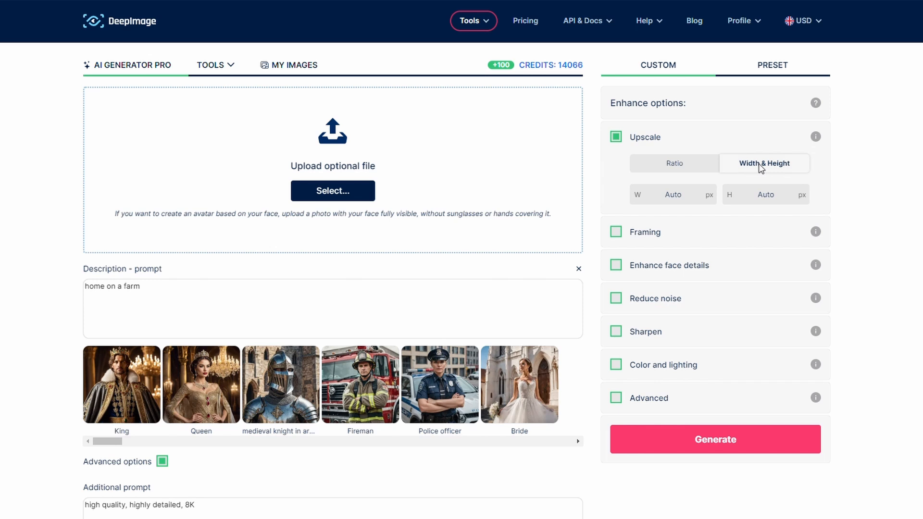
pyautogui.click(679, 200)
pyautogui.write('19')
pyautogui.write('20')
pyautogui.click(766, 195)
pyautogui.write('1080')
pyautogui.click(724, 446)
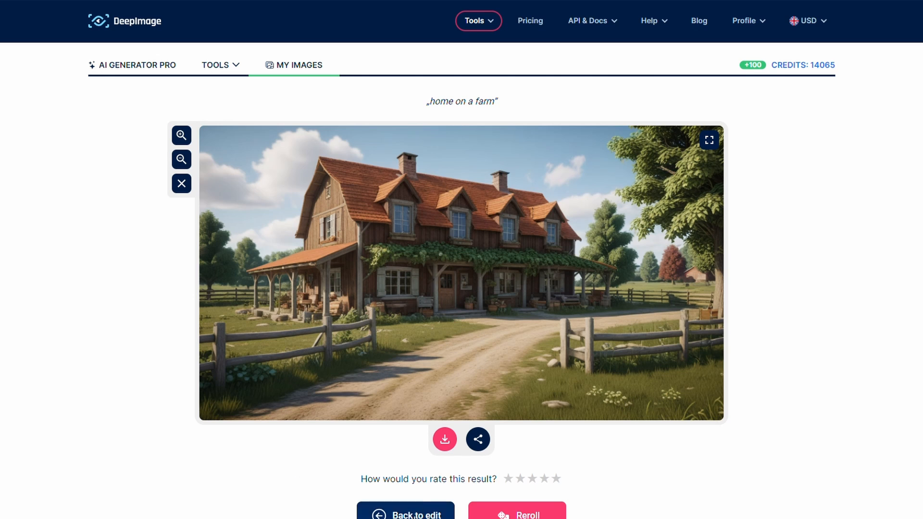
pyautogui.click(408, 514)
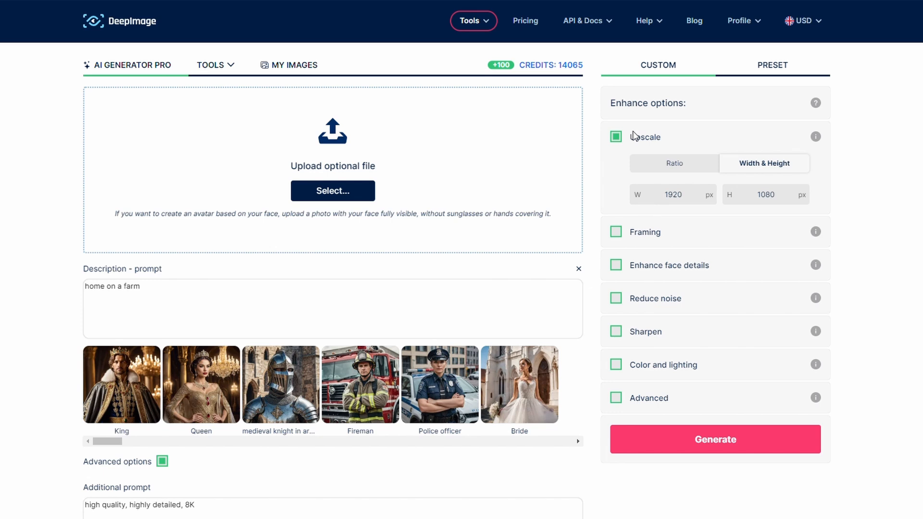
# - Turn off Upscale, then try Framing, review its mode choices and switch Framing off
pyautogui.click(619, 143)
pyautogui.click(618, 171)
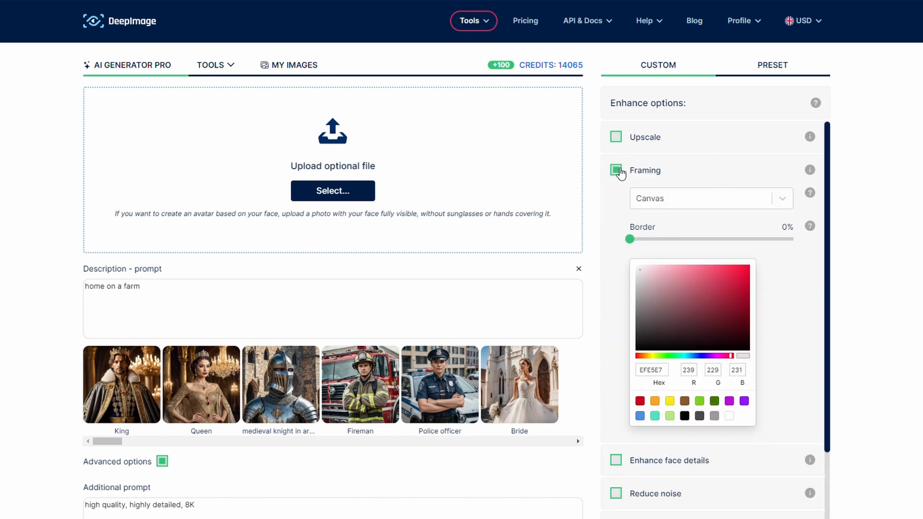
pyautogui.click(783, 200)
pyautogui.click(782, 201)
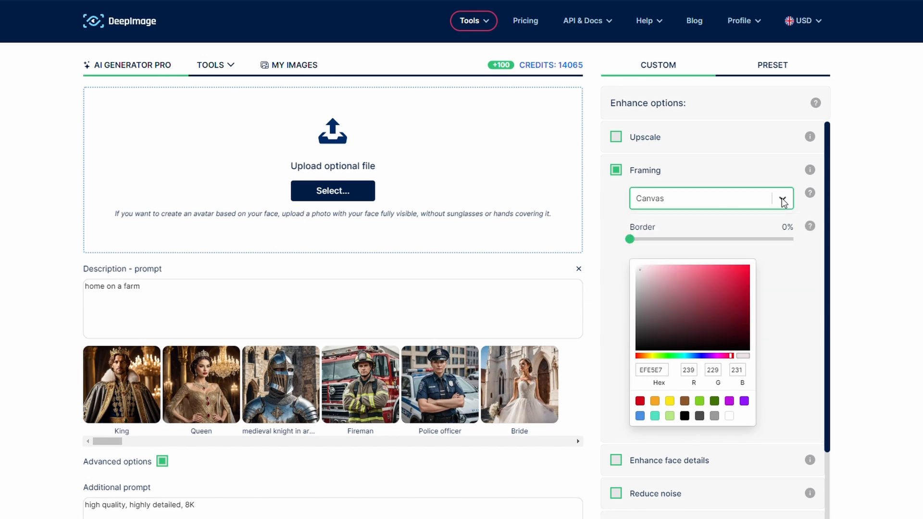
pyautogui.click(753, 202)
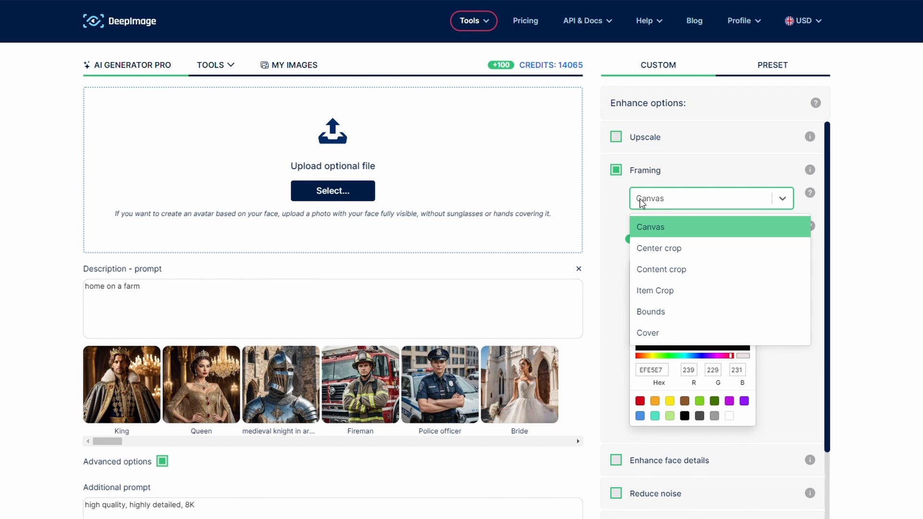
pyautogui.click(658, 198)
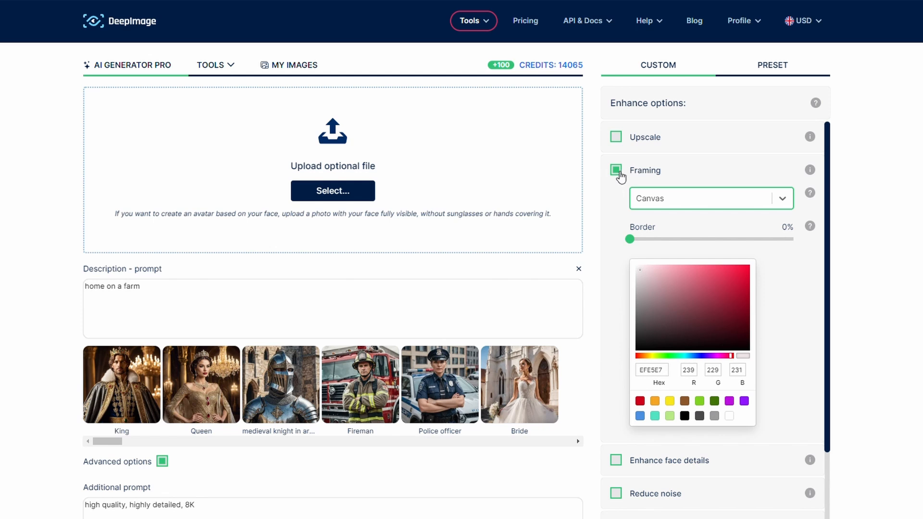
pyautogui.click(797, 202)
pyautogui.click(616, 171)
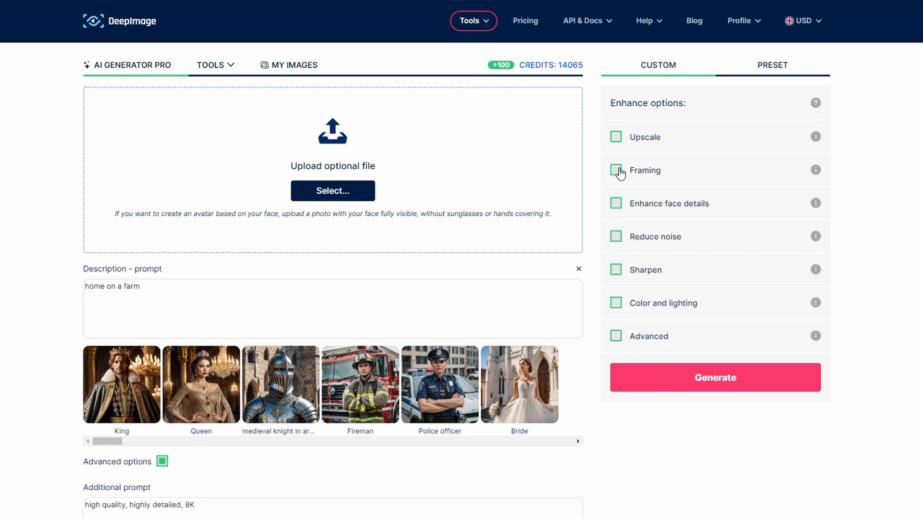
# - Try the Enhance face details option and switch it off again
pyautogui.click(617, 204)
pyautogui.click(620, 206)
pyautogui.scroll(-1, 624, 275)
pyautogui.scroll(1, 623, 269)
# - Turn on Color and lighting and Advanced, and review the Save as format choices, keeping WEBP
pyautogui.click(617, 303)
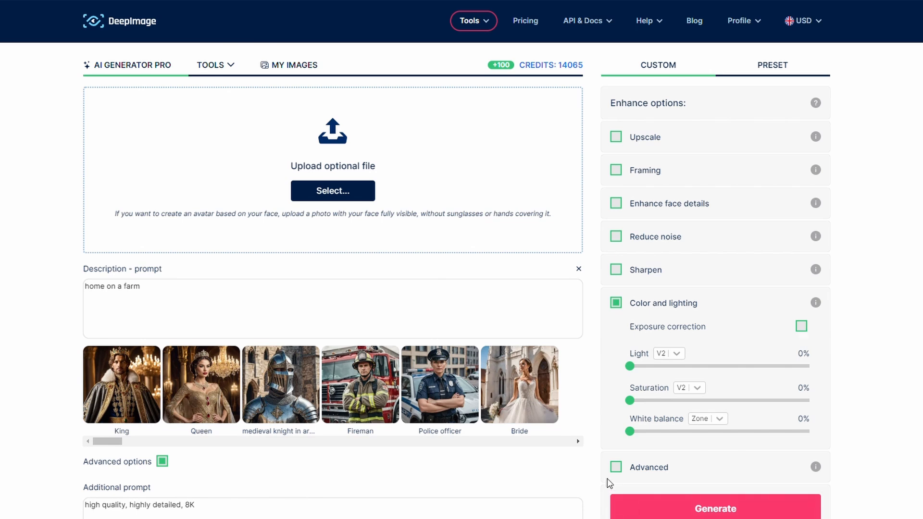
pyautogui.click(615, 465)
pyautogui.scroll(-1, 667, 471)
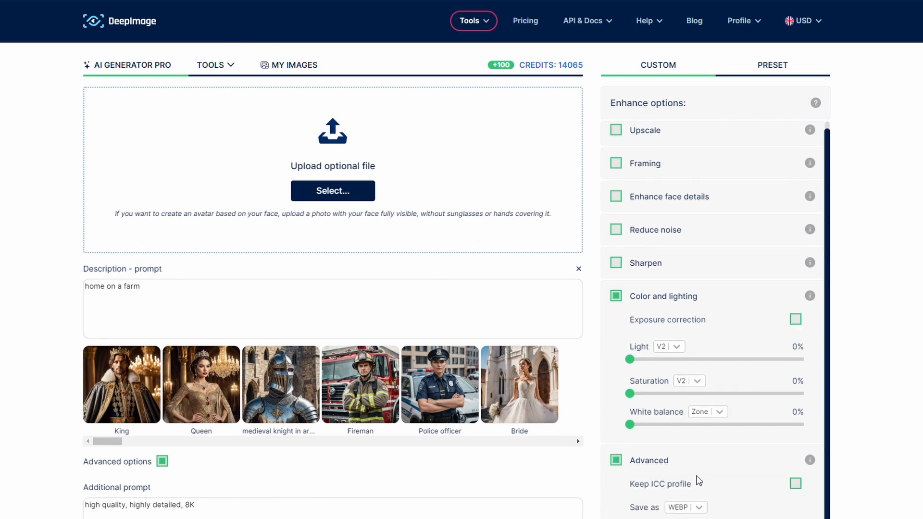
pyautogui.scroll(-1, 683, 486)
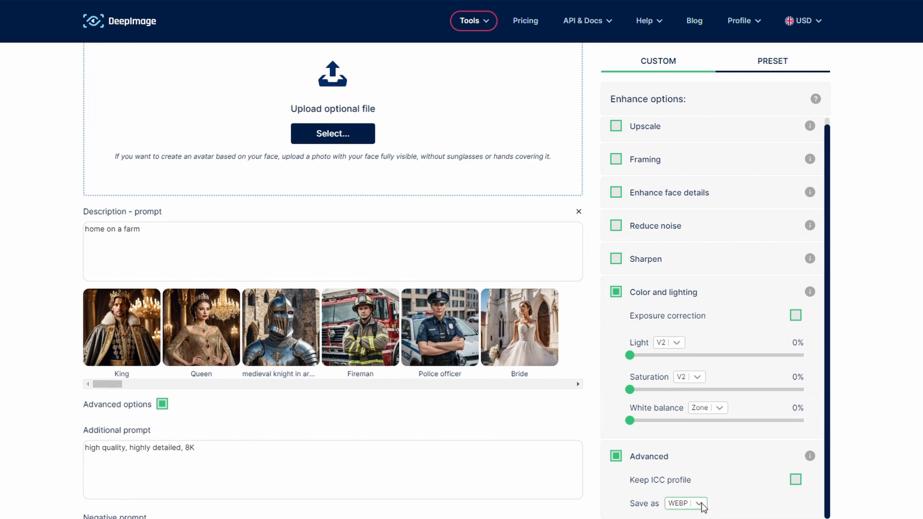
pyautogui.click(700, 503)
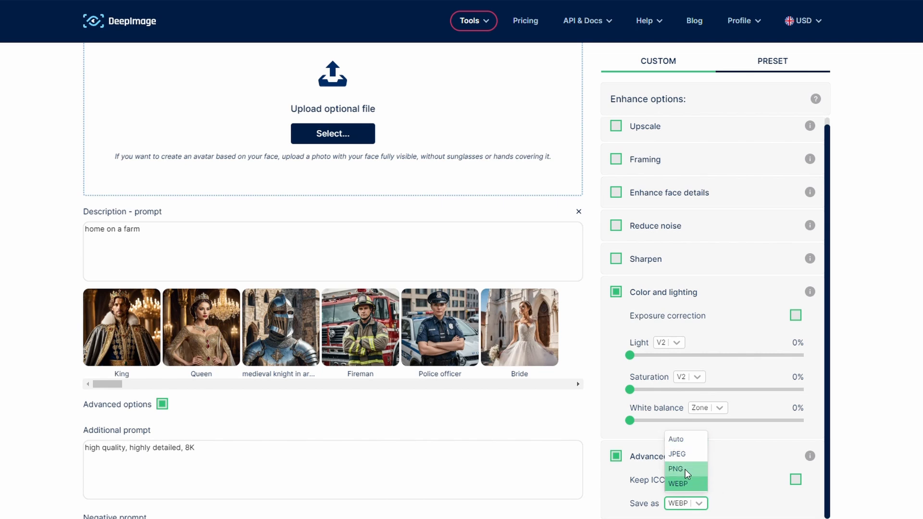
pyautogui.click(749, 472)
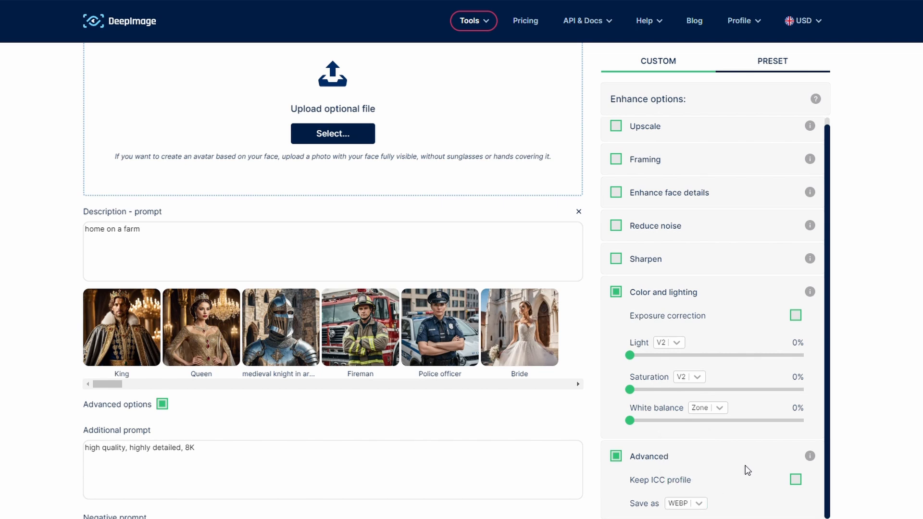
# - Upload the portrait of the woman in the black T-shirt as the optional input file
pyautogui.scroll(1, 308, 212)
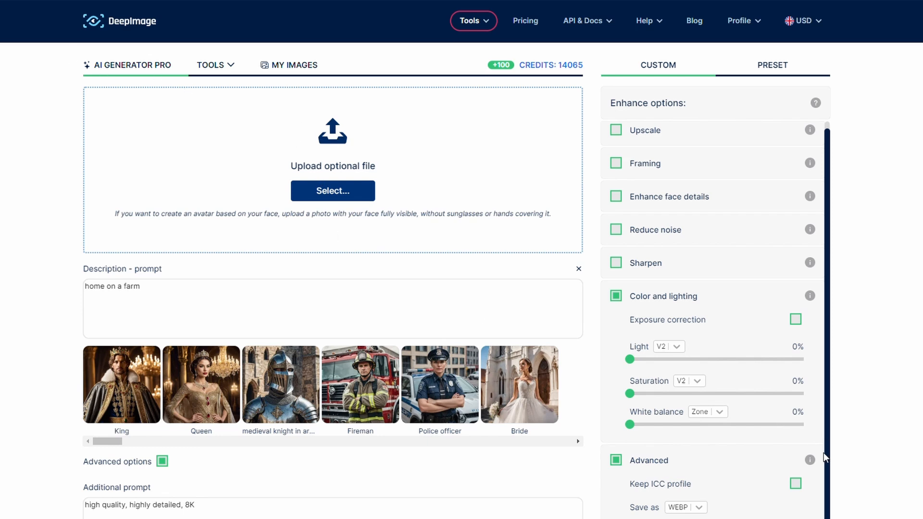
pyautogui.click(768, 460)
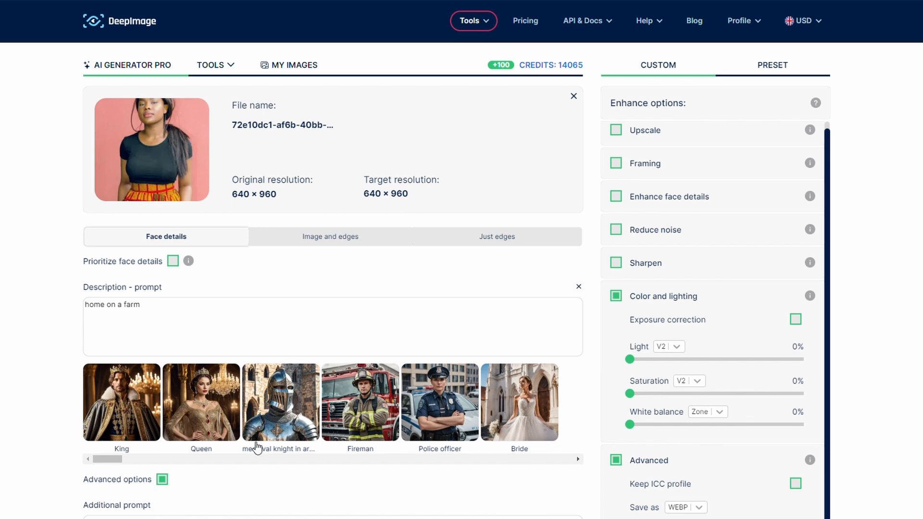
# - Fill the prompt from the Paris style preset, and turn off Color and lighting and Advanced
pyautogui.moveTo(120, 460); pyautogui.dragTo(356, 485)
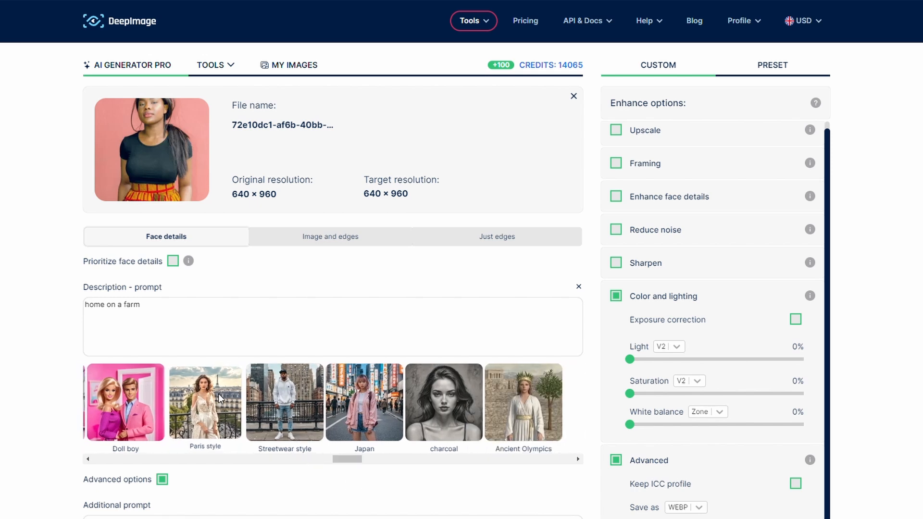
pyautogui.click(205, 401)
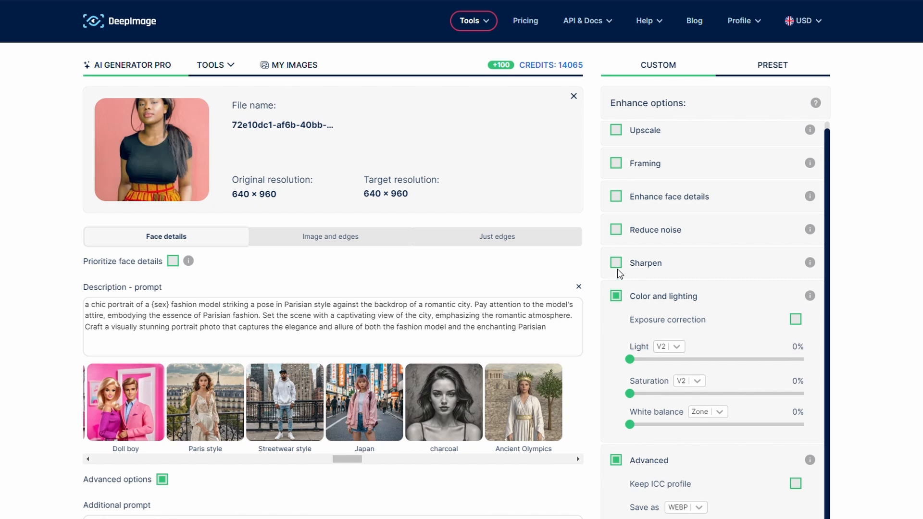
pyautogui.click(616, 295)
pyautogui.click(617, 337)
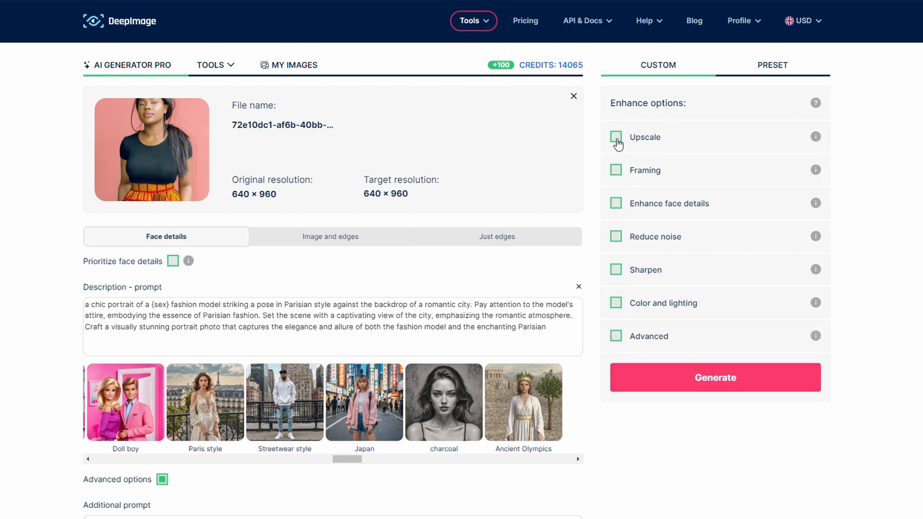
# - Turn on Upscale and set the ratio to 3x
pyautogui.click(616, 138)
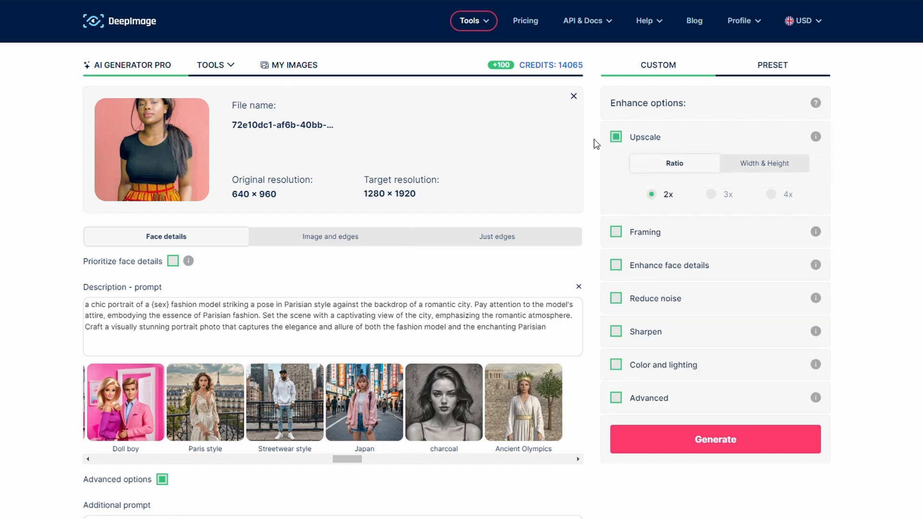
pyautogui.moveTo(277, 197); pyautogui.dragTo(230, 195)
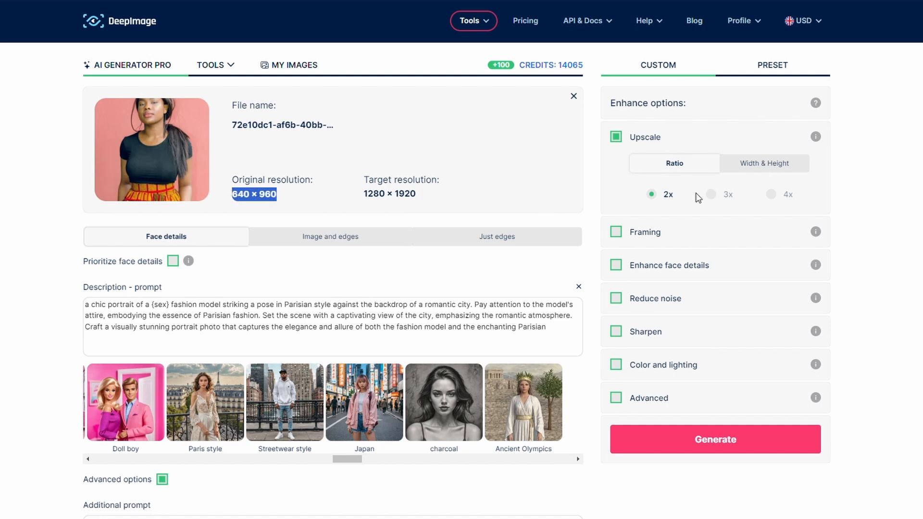
pyautogui.click(714, 197)
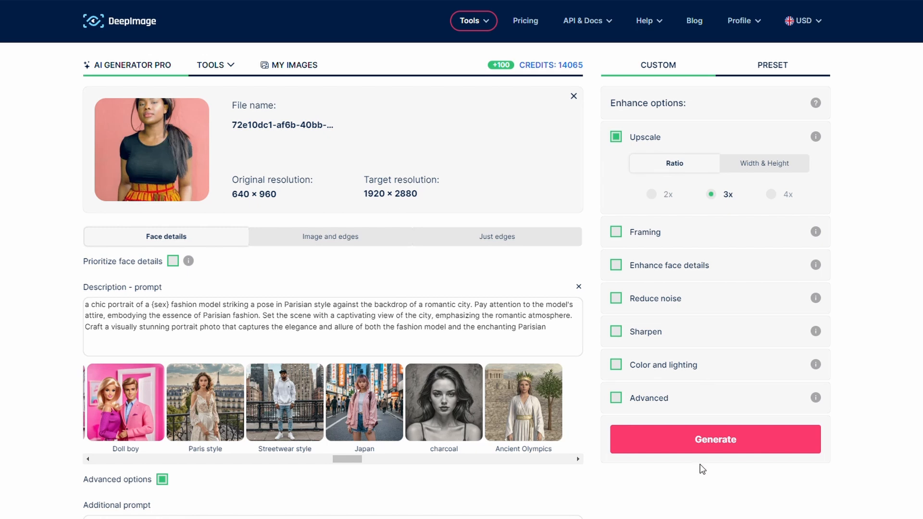
# - Generate the Paris style portrait and compare it with the original photo
pyautogui.click(642, 440)
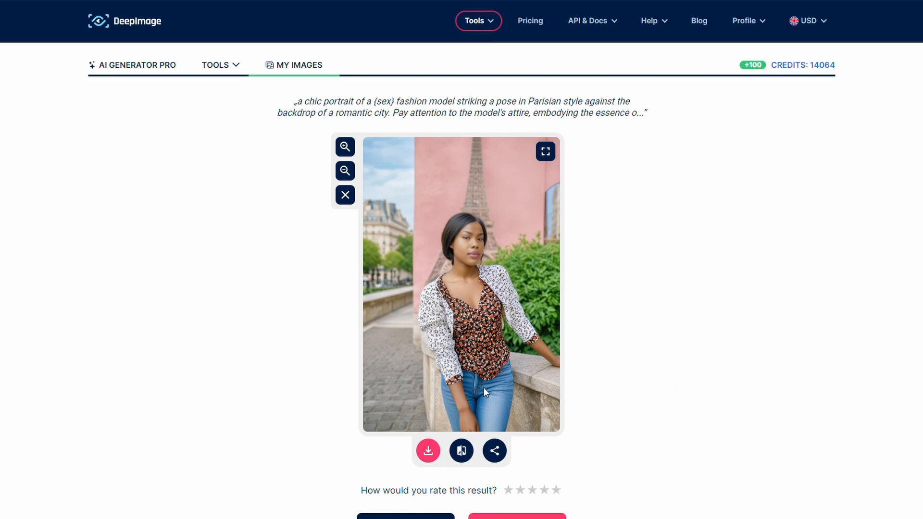
pyautogui.click(461, 451)
pyautogui.moveTo(467, 291); pyautogui.dragTo(83, 271)
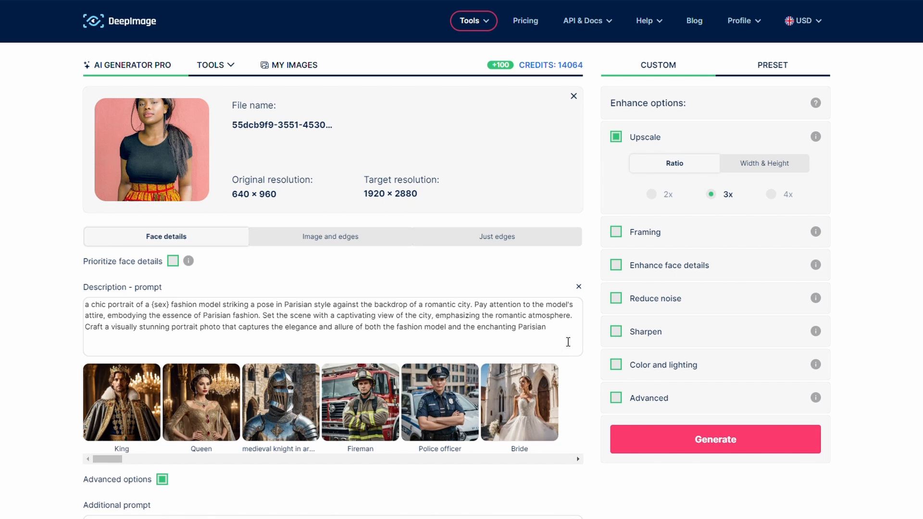
# - Clear the Paris style text from the description prompt and switch the input mode to Image and edges
pyautogui.moveTo(559, 344); pyautogui.dragTo(85, 313)
pyautogui.moveTo(559, 344); pyautogui.dragTo(63, 287)
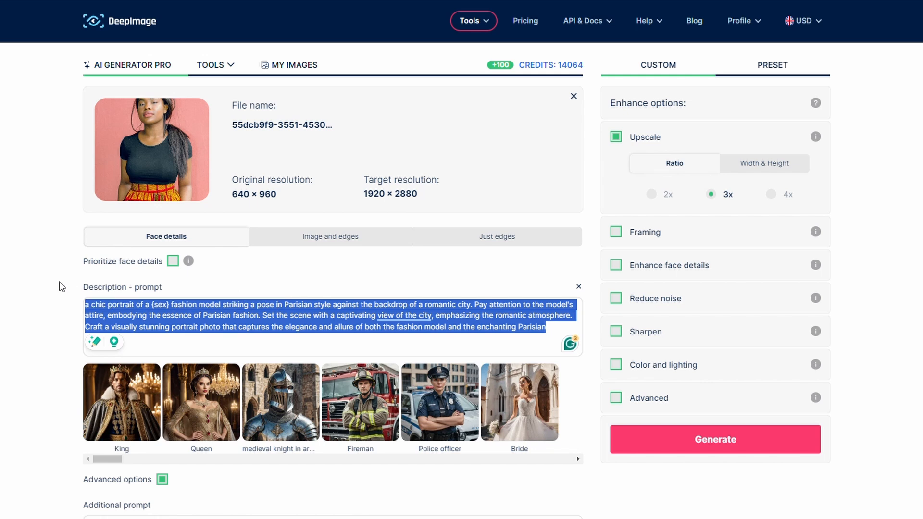
pyautogui.press('BackSpace')
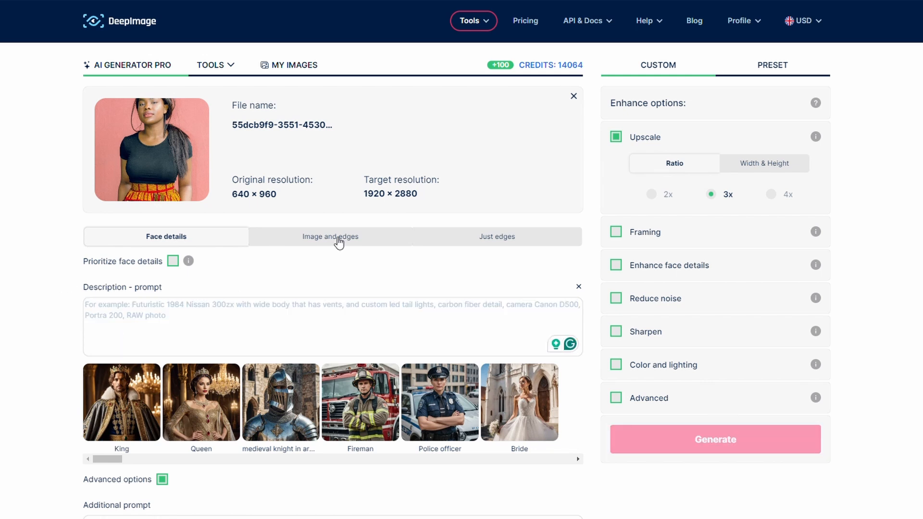
pyautogui.click(338, 240)
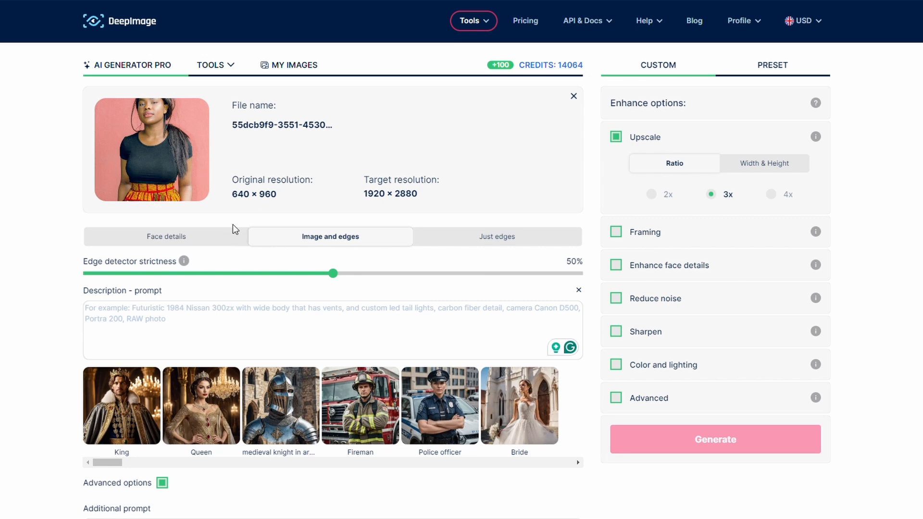
# - Enter the description prompt "woman with blond hair and yellow clothes"
pyautogui.click(229, 325)
pyautogui.write('woman weit')
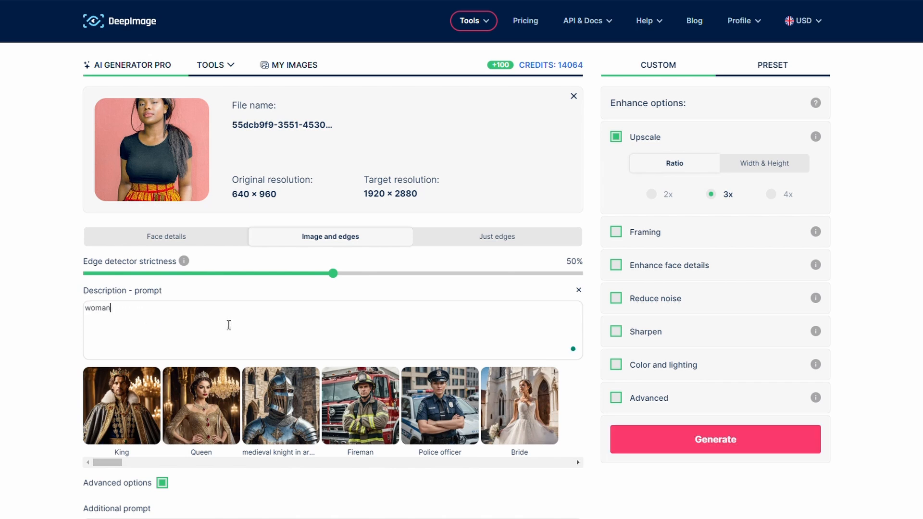
pyautogui.press('BackSpace')
pyautogui.press('BackSpace')
pyautogui.press('BackSpace')
pyautogui.write('ith blond hair and yellow clothes')
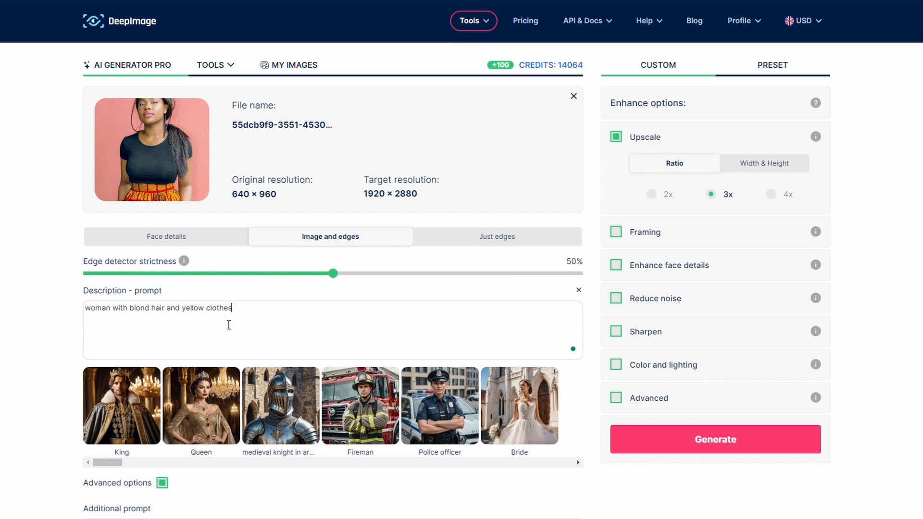
# - Switch the input mode to Just edges and generate the image
pyautogui.click(474, 243)
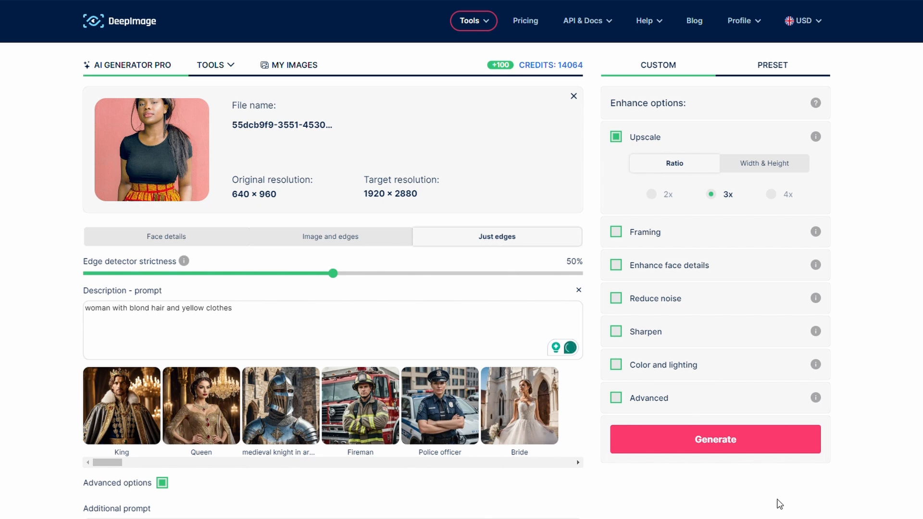
pyautogui.click(679, 446)
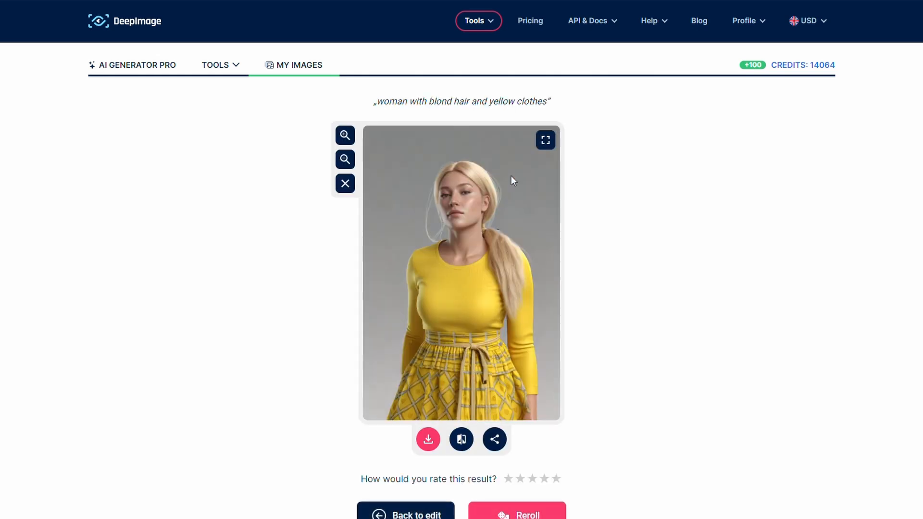
# - Download the generated image of the blond woman and compare it with the original photo
pyautogui.click(427, 439)
pyautogui.moveTo(382, 105); pyautogui.dragTo(558, 103)
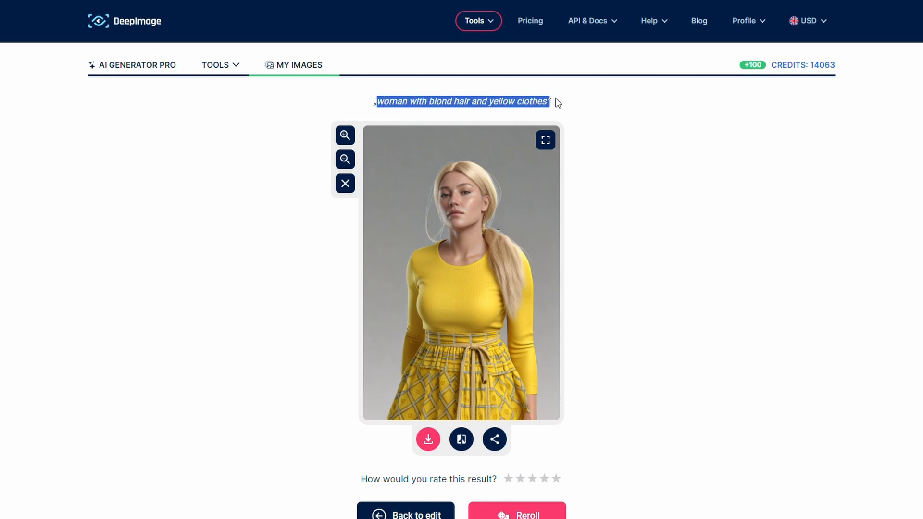
pyautogui.click(558, 102)
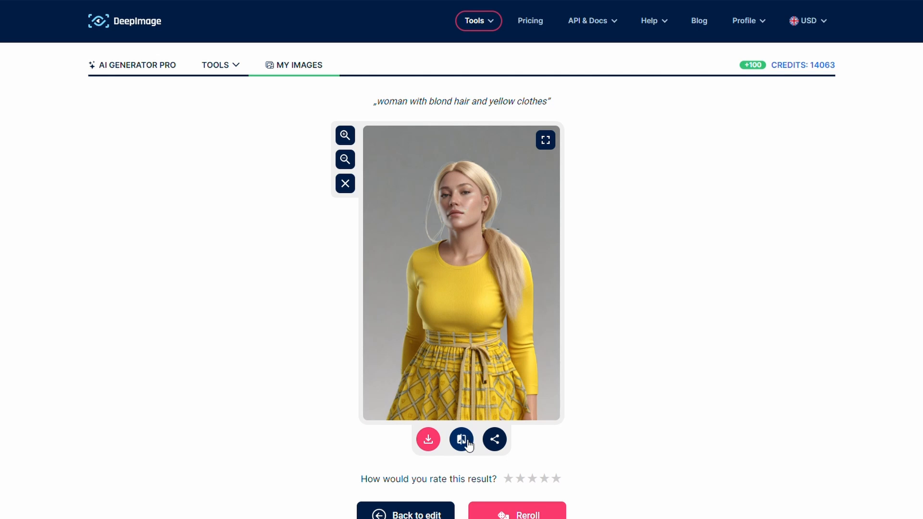
pyautogui.click(468, 442)
pyautogui.moveTo(460, 272); pyautogui.dragTo(564, 291)
# - Return from the result to the generator settings and review the enhance options
pyautogui.click(408, 513)
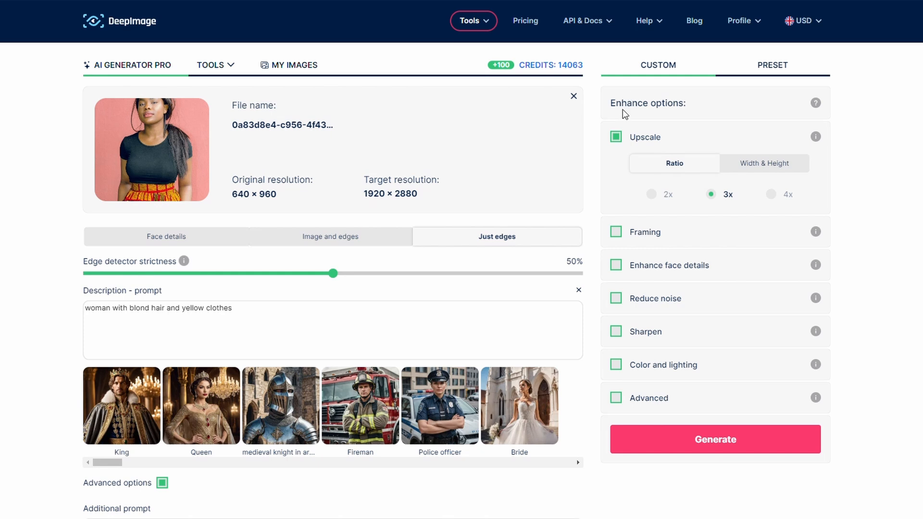
pyautogui.moveTo(616, 103); pyautogui.dragTo(703, 103)
pyautogui.click(705, 106)
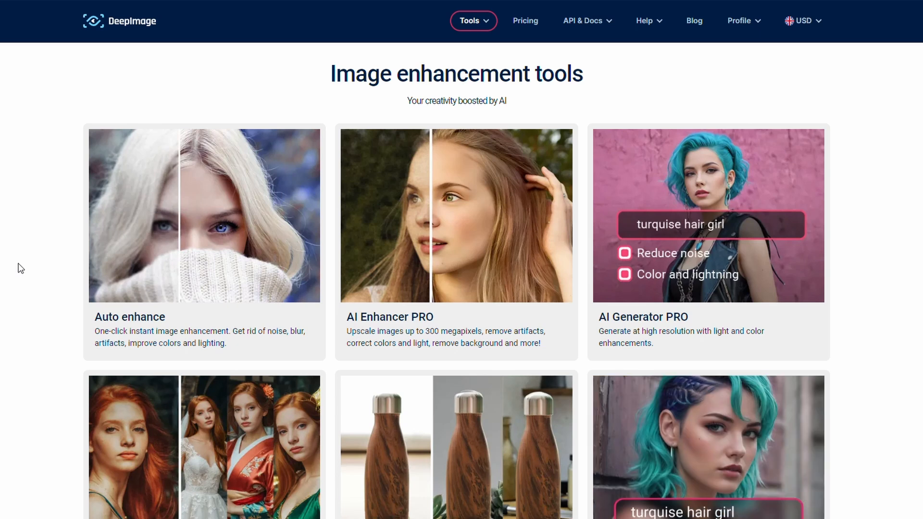
# - Open the Create avatar tool and upload the portrait of the woman in the black T-shirt
pyautogui.scroll(-2, 21, 268)
pyautogui.scroll(-1, 21, 268)
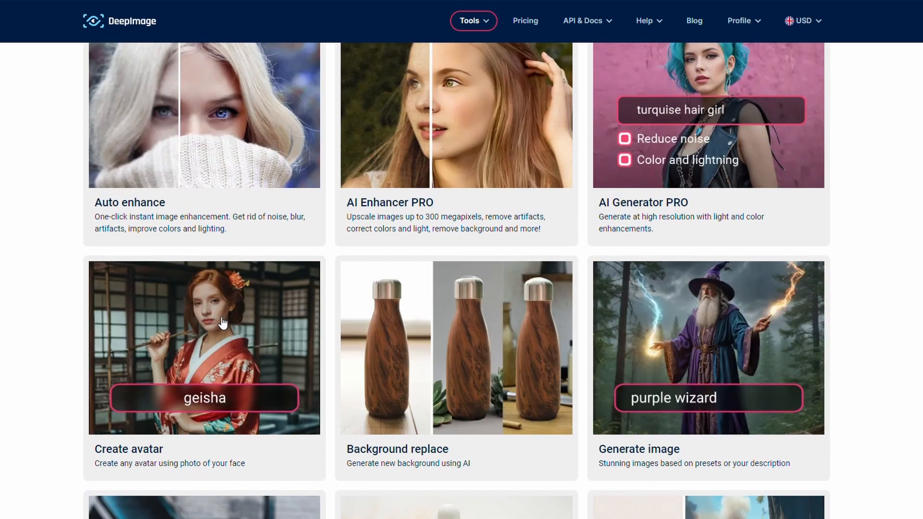
pyautogui.click(218, 320)
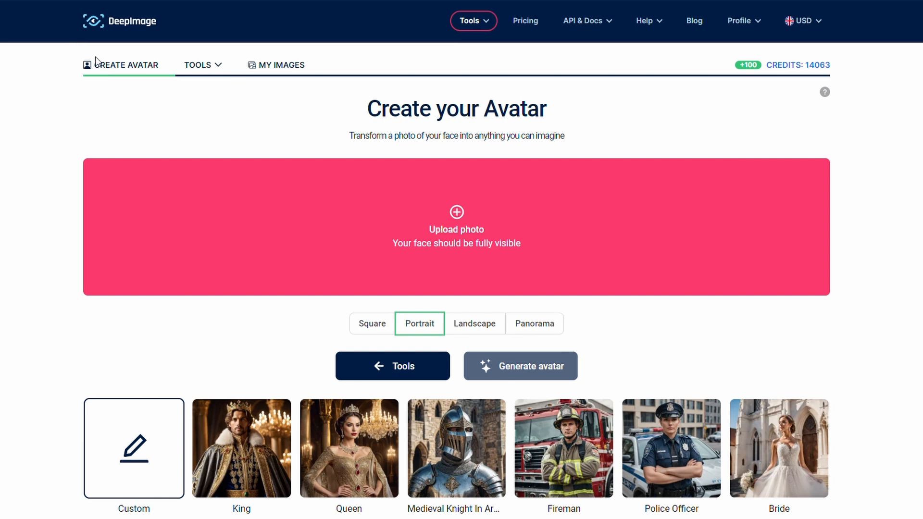
pyautogui.click(833, 461)
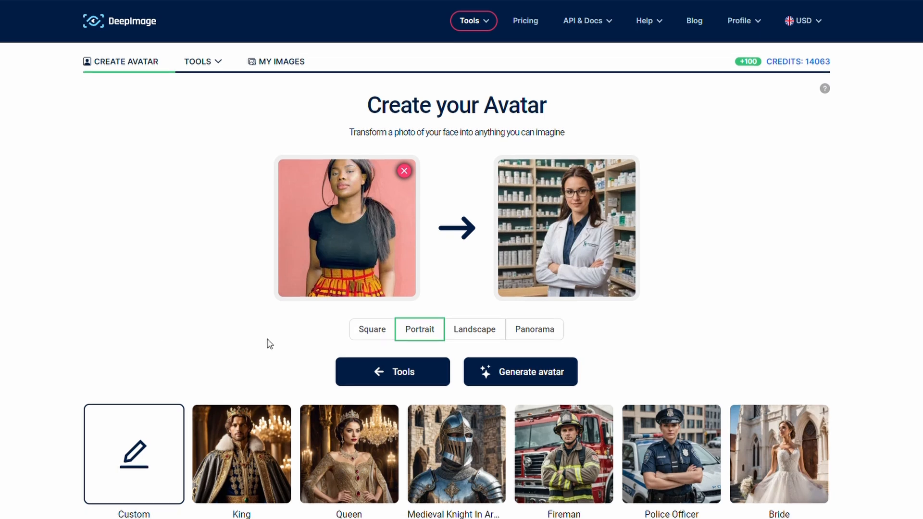
# - Try the Square, Landscape and Panorama avatar formats, and set the format back to Portrait
pyautogui.scroll(-1, 267, 343)
pyautogui.click(360, 278)
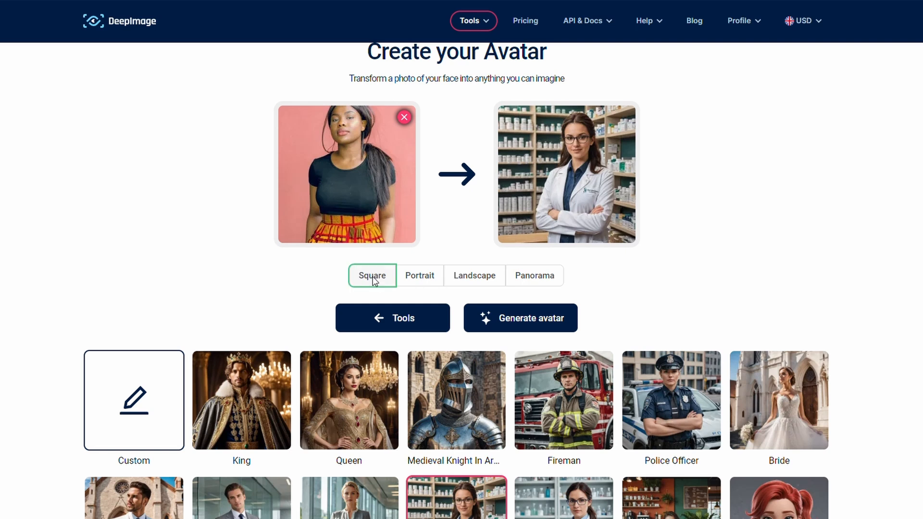
pyautogui.click(419, 278)
pyautogui.click(477, 277)
pyautogui.click(544, 281)
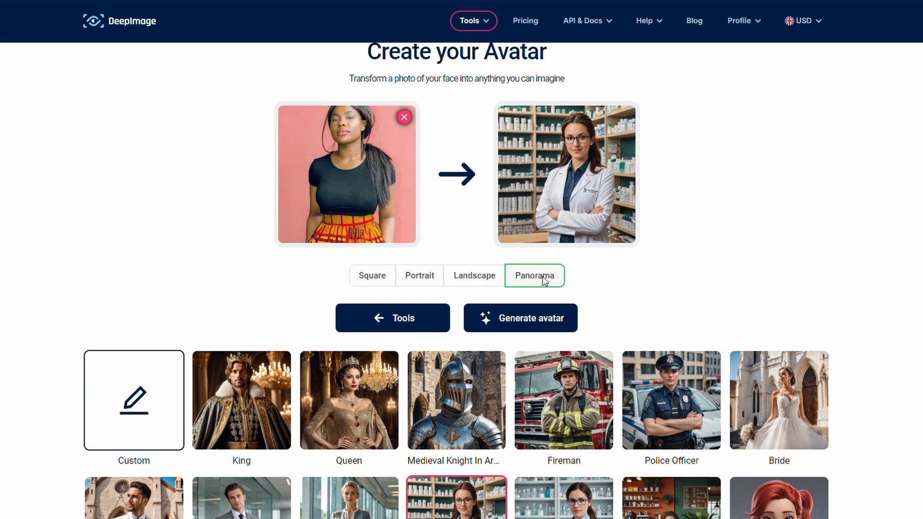
pyautogui.click(383, 279)
pyautogui.click(421, 277)
pyautogui.click(475, 275)
pyautogui.click(549, 282)
pyautogui.click(428, 277)
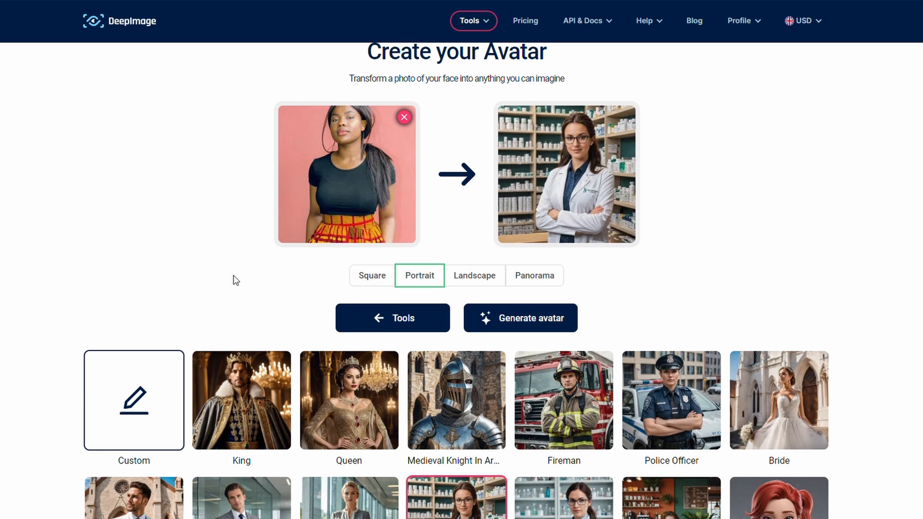
# - Browse the avatar style gallery and choose the Cottage Core style
pyautogui.scroll(-1, 240, 399)
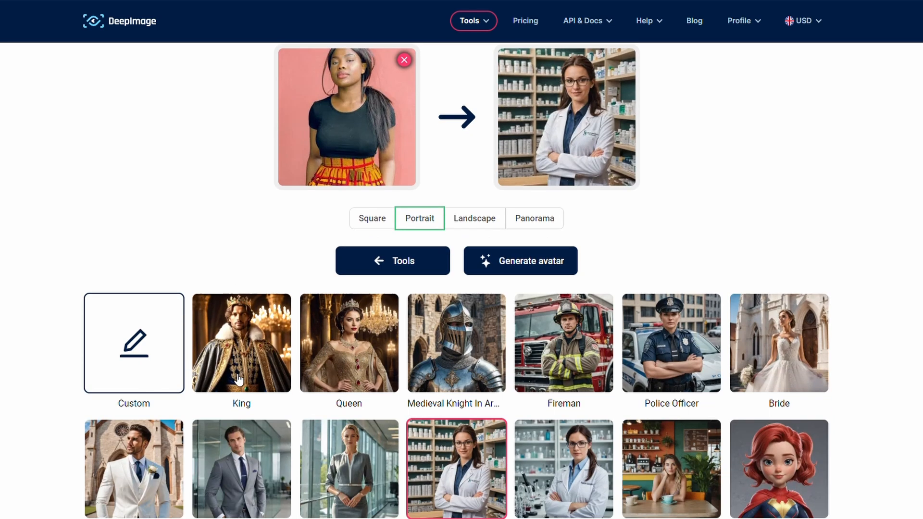
pyautogui.scroll(-3, 759, 367)
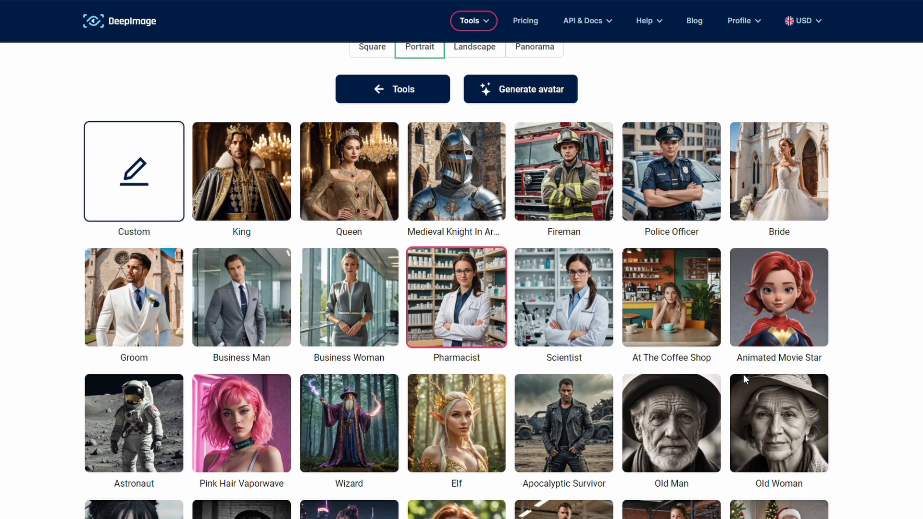
pyautogui.scroll(-2, 406, 395)
pyautogui.scroll(-8, 406, 395)
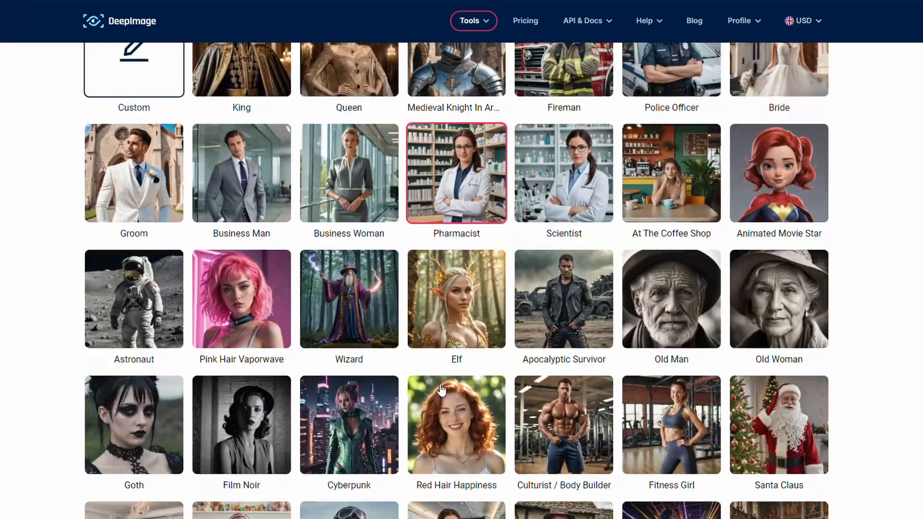
pyautogui.scroll(-15, 441, 389)
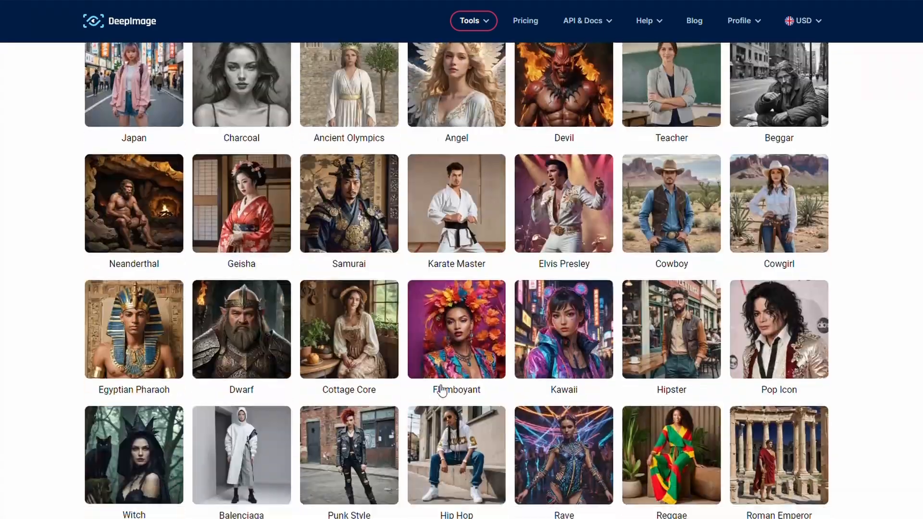
pyautogui.scroll(-1, 400, 391)
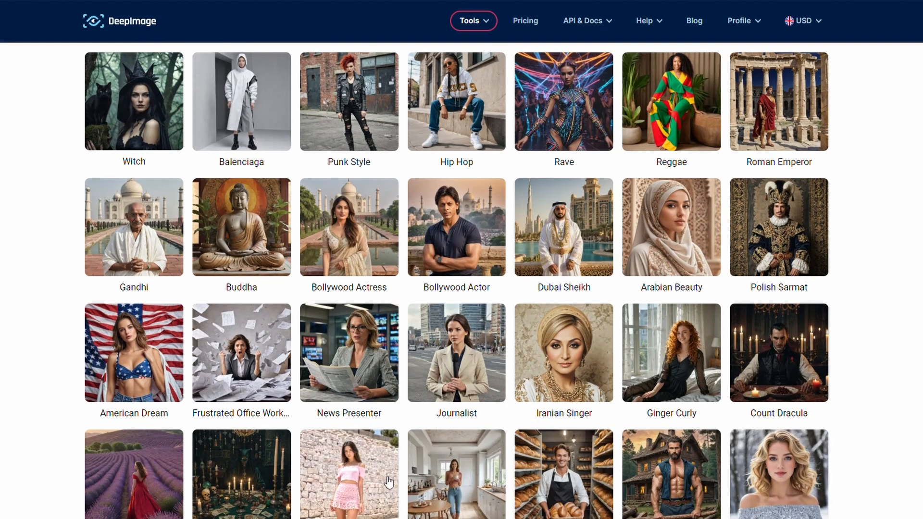
pyautogui.scroll(6, 389, 480)
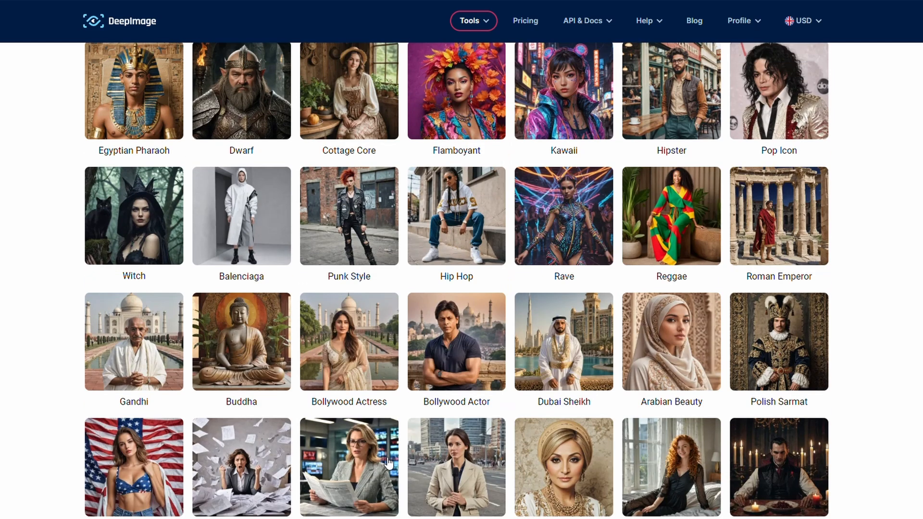
pyautogui.scroll(2, 389, 457)
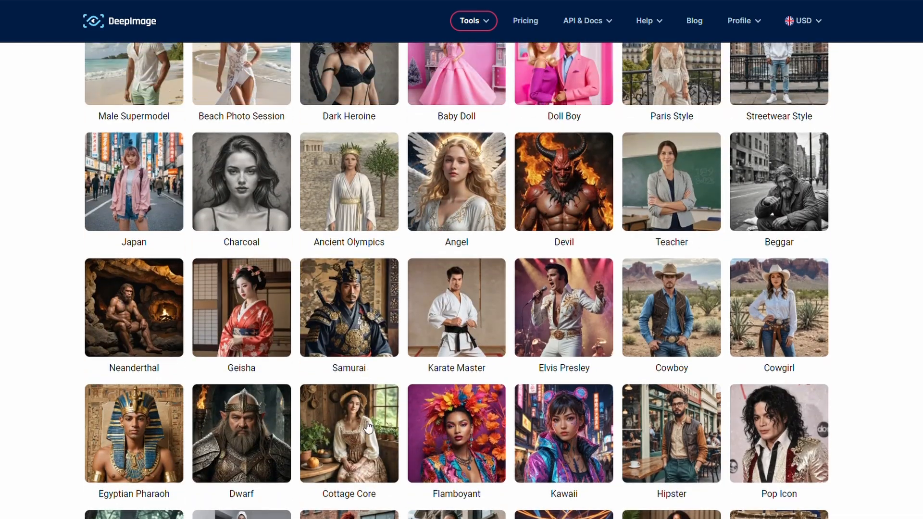
pyautogui.click(368, 425)
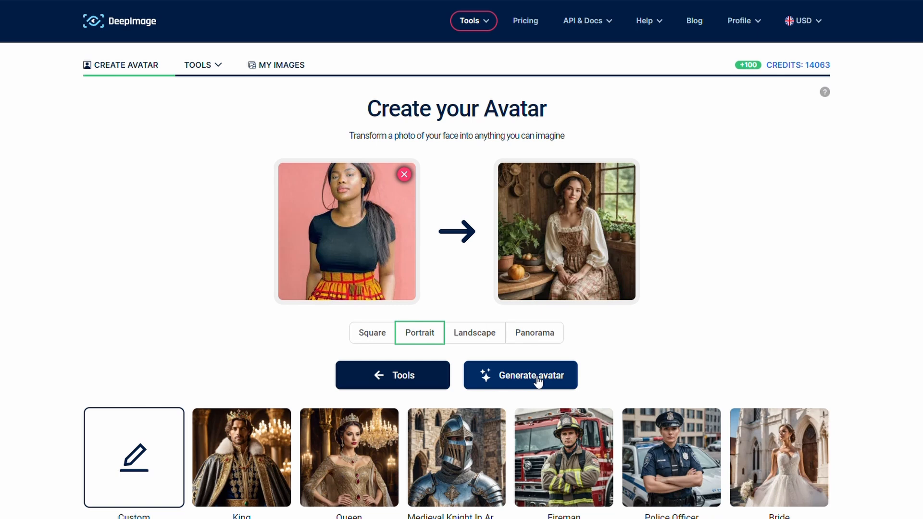
# - Try the Custom avatar option by replacing its sample prompt with the placeholder text "fhewufhi", and clear the prompt field
pyautogui.click(169, 464)
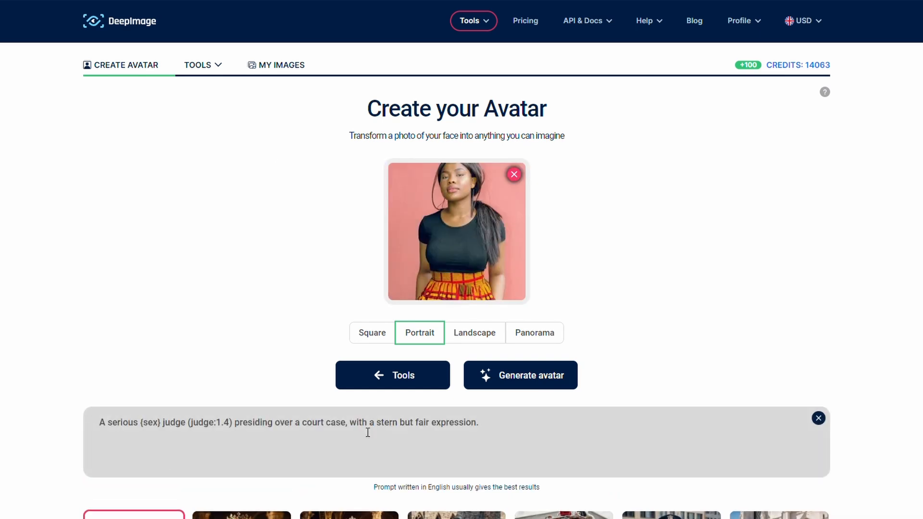
pyautogui.moveTo(523, 433); pyautogui.dragTo(434, 435)
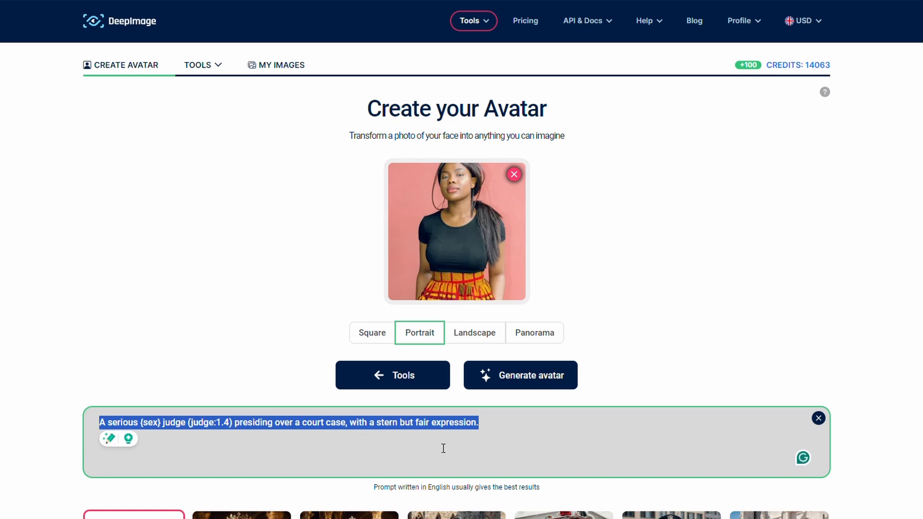
pyautogui.press('BackSpace')
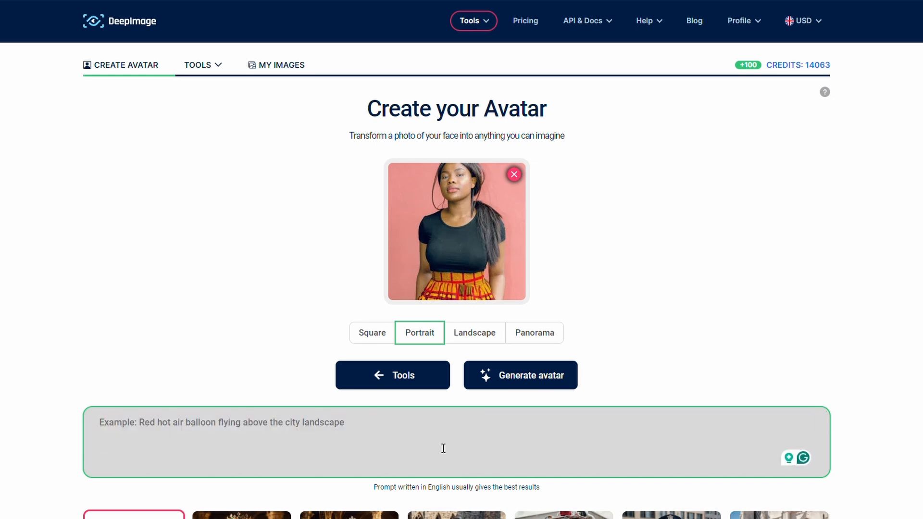
pyautogui.write('fhewufhi')
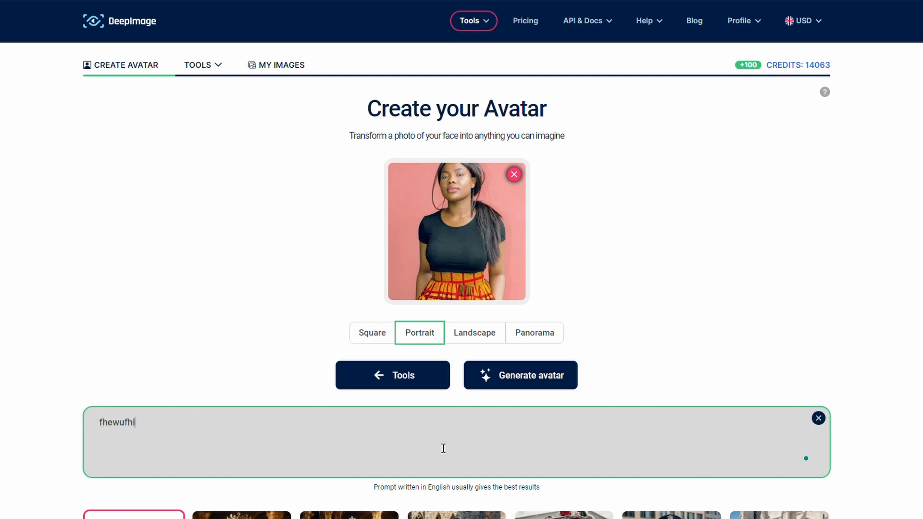
pyautogui.press('BackSpace')
pyautogui.press('BackSpace')
pyautogui.press('BackSpace')
pyautogui.press('BackSpace')
pyautogui.press('BackSpace')
pyautogui.press('BackSpace')
pyautogui.press('BackSpace')
pyautogui.press('BackSpace')
pyautogui.press('BackSpace')
pyautogui.press('BackSpace')
pyautogui.press('BackSpace')
pyautogui.press('BackSpace')
pyautogui.press('BackSpace')
pyautogui.press('BackSpace')
pyautogui.press('BackSpace')
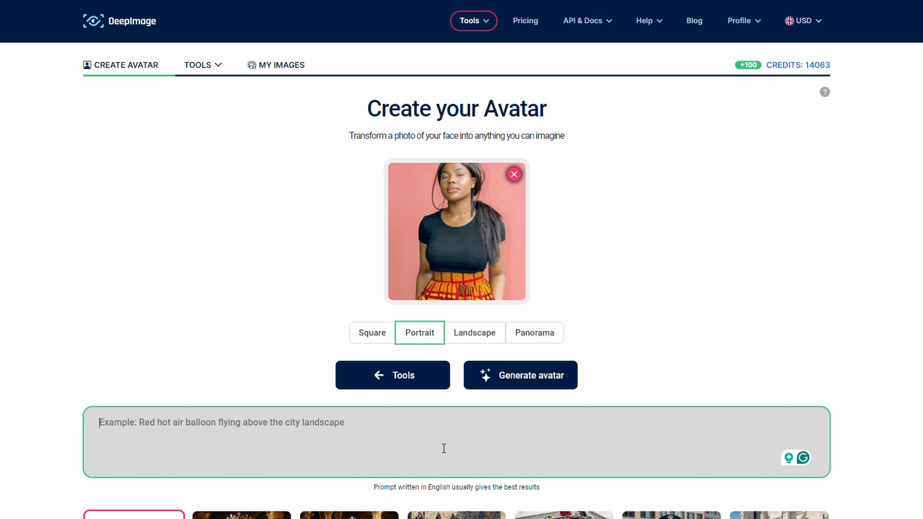
# - Choose the Cottage Core style from the avatar gallery again and generate the avatar in Portrait format
pyautogui.scroll(-20, 444, 448)
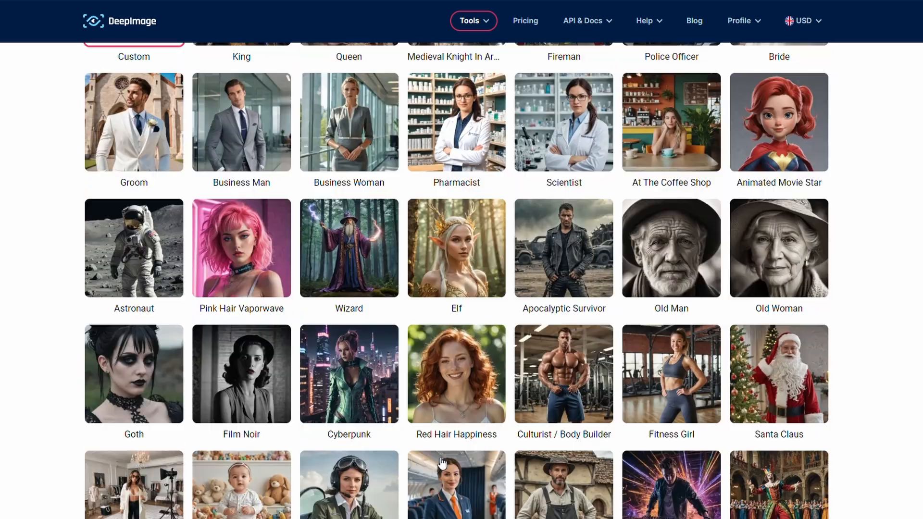
pyautogui.scroll(-10, 442, 462)
pyautogui.scroll(8, 442, 462)
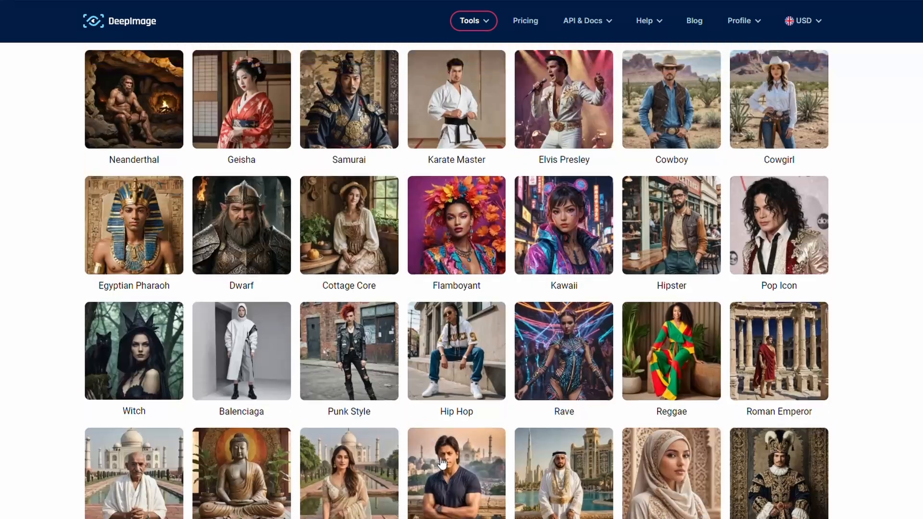
pyautogui.scroll(8, 442, 463)
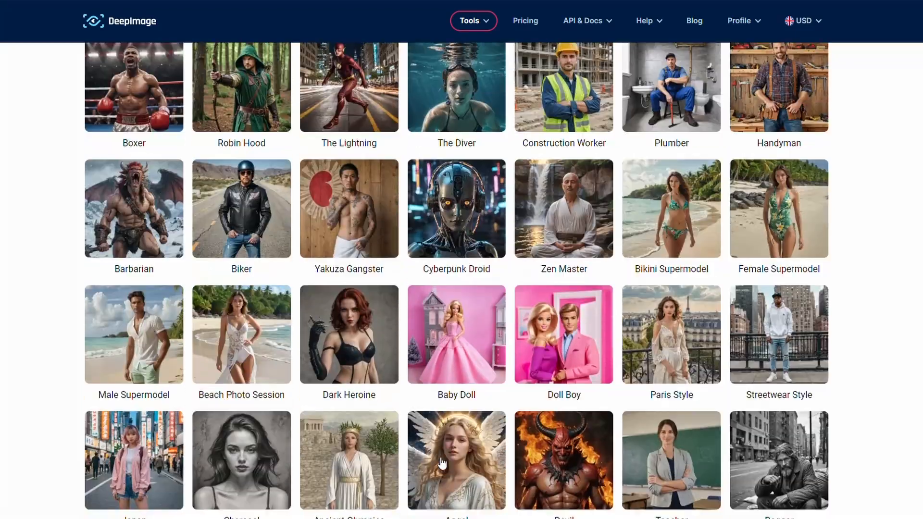
pyautogui.scroll(15, 442, 463)
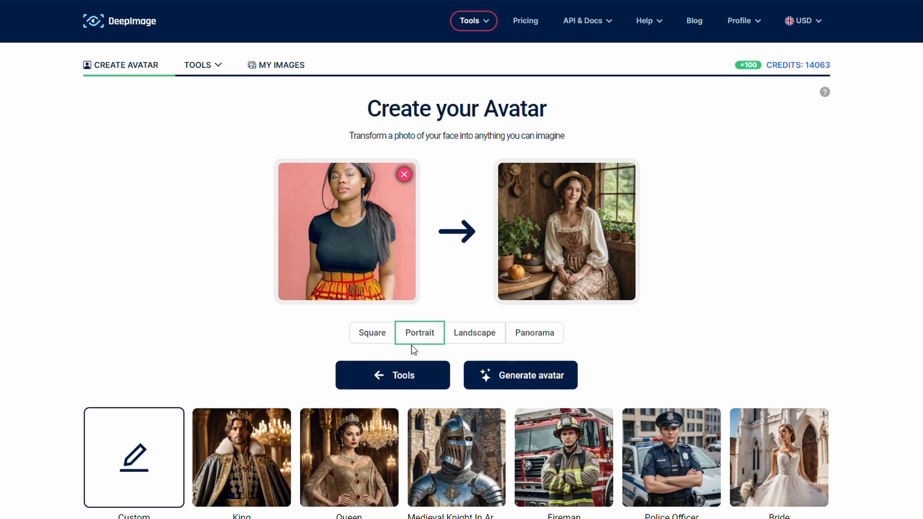
pyautogui.click(531, 376)
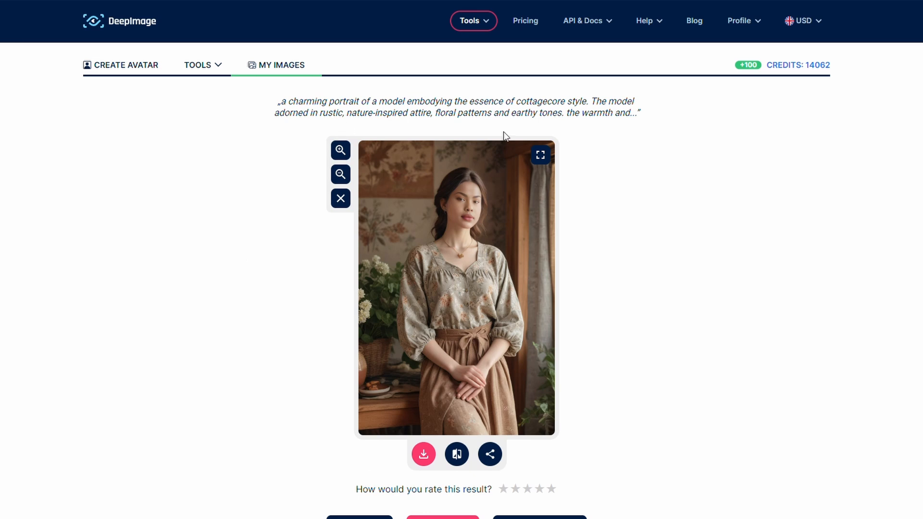
# - Highlight the prompt text of the Cottage Core avatar and compare the result with the original portrait
pyautogui.moveTo(278, 103); pyautogui.dragTo(639, 117)
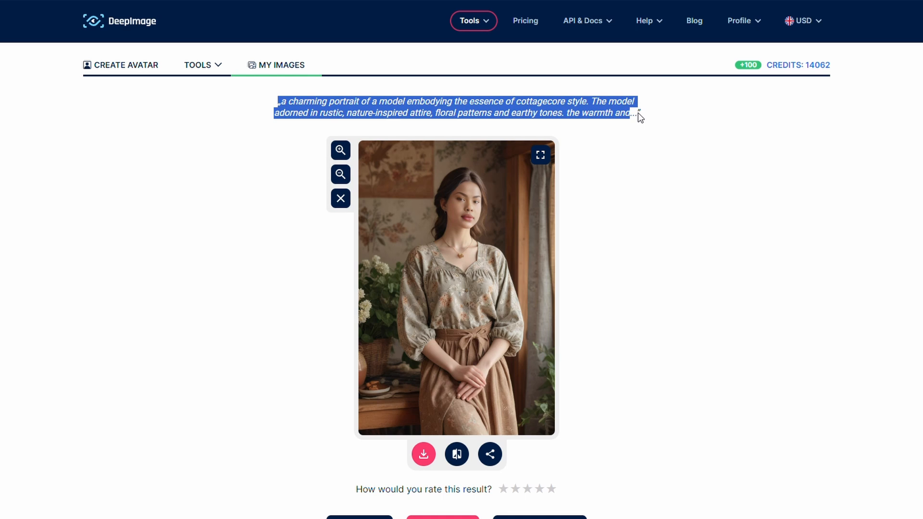
pyautogui.click(671, 118)
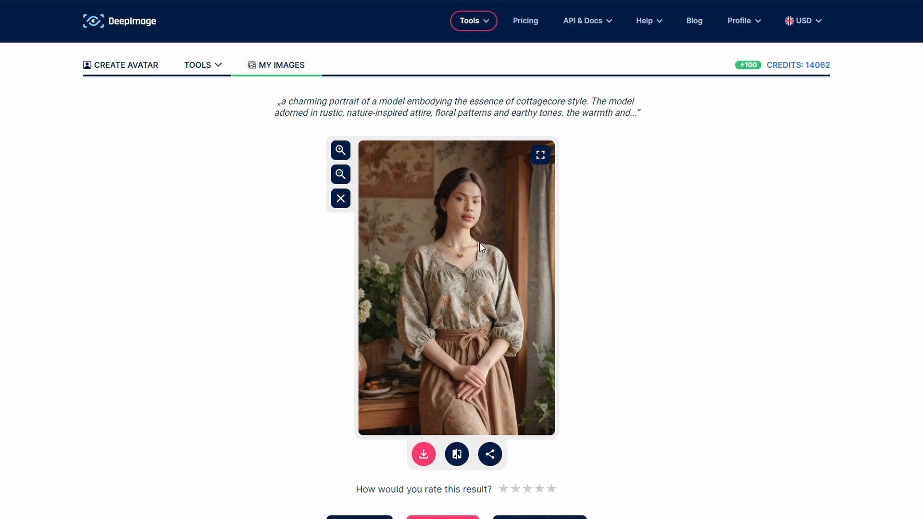
pyautogui.click(457, 453)
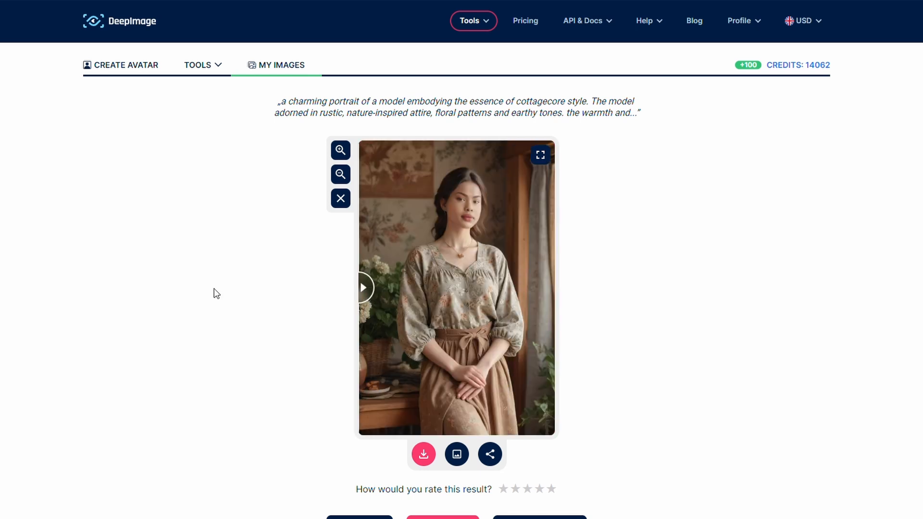
# - Choose the Kawaii style for the same portrait and generate another avatar
pyautogui.scroll(-5, 216, 293)
pyautogui.moveTo(587, 411); pyautogui.dragTo(606, 415)
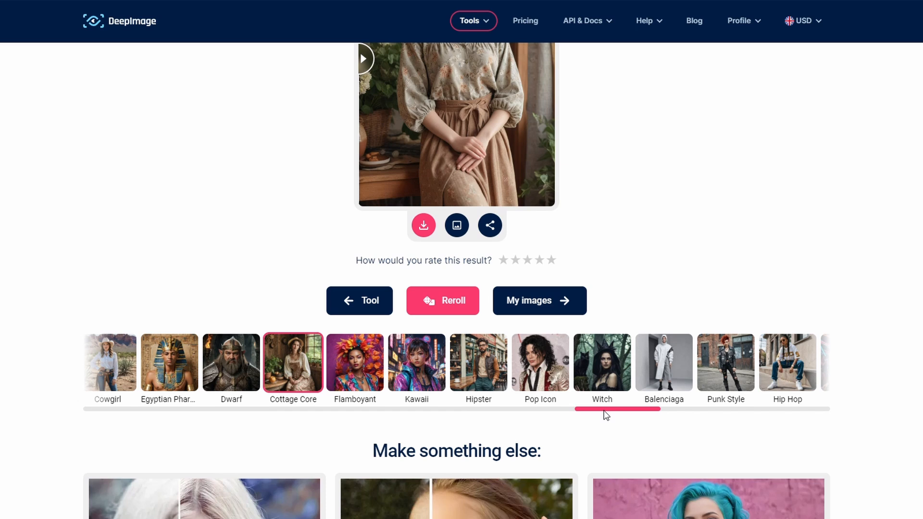
pyautogui.click(420, 368)
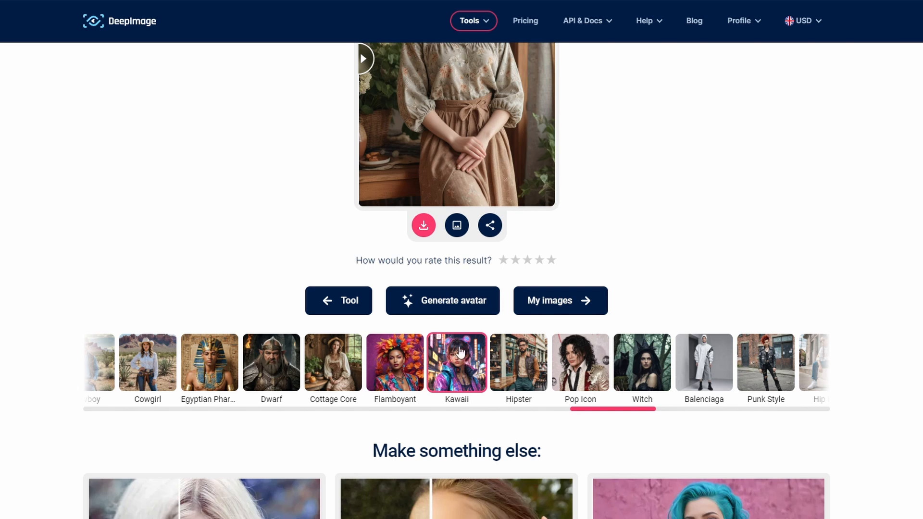
pyautogui.click(453, 308)
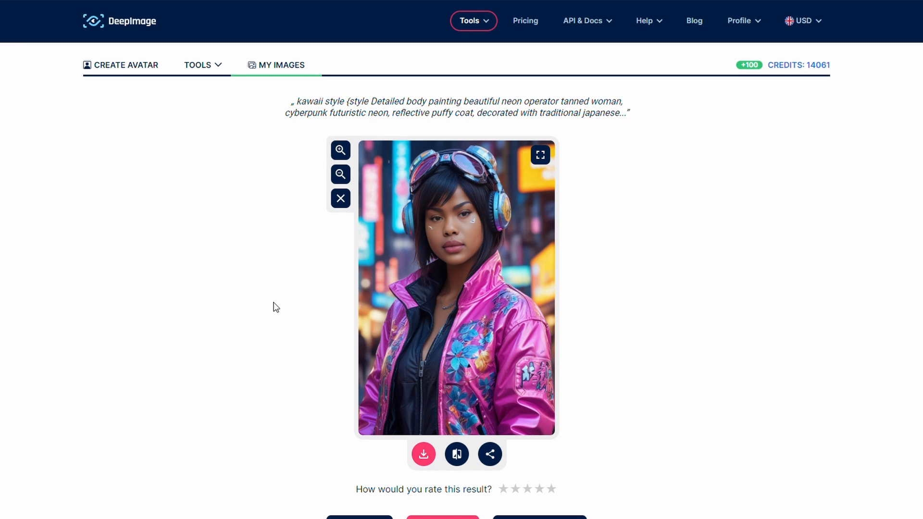
# - Look over the Kawaii avatar and reroll it to generate another variation
pyautogui.scroll(-3, 593, 400)
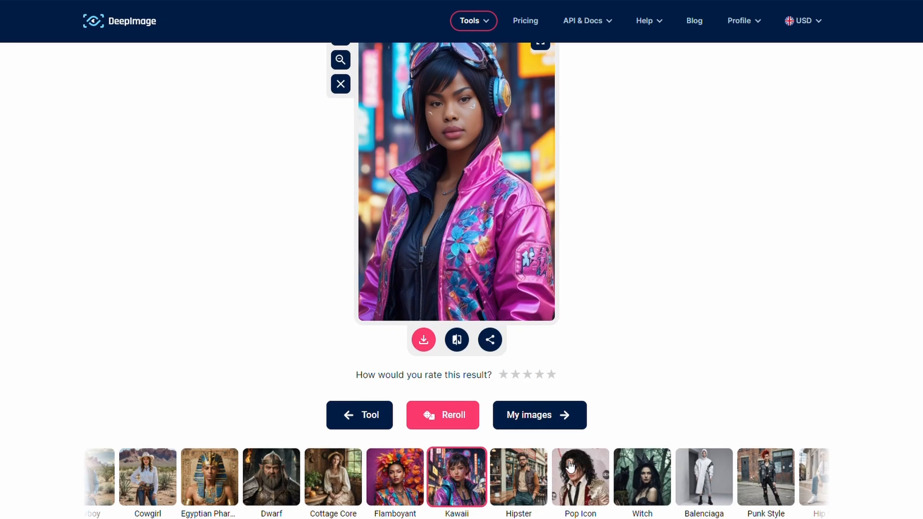
pyautogui.scroll(3, 223, 333)
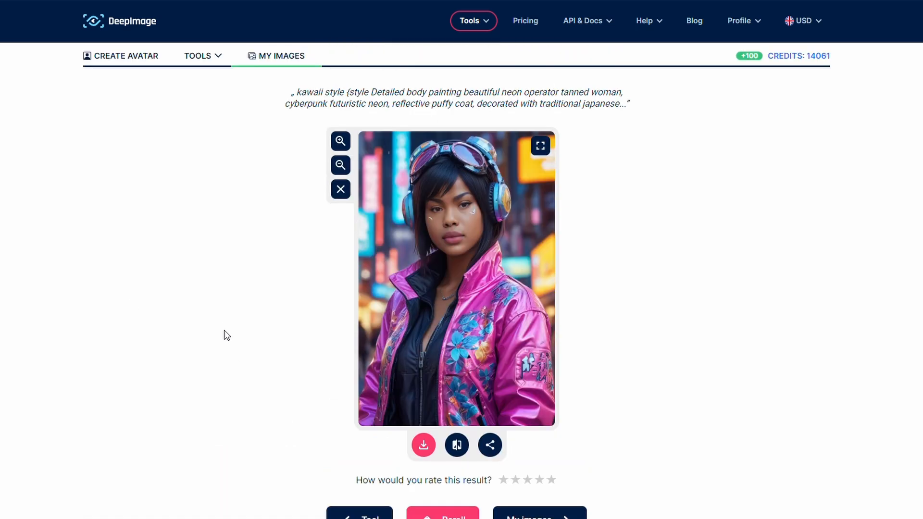
pyautogui.scroll(-2, 365, 432)
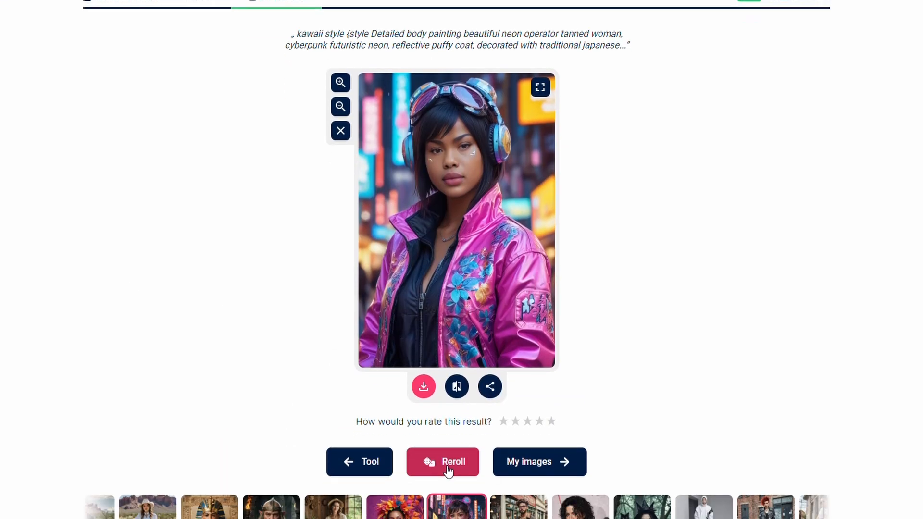
pyautogui.click(448, 467)
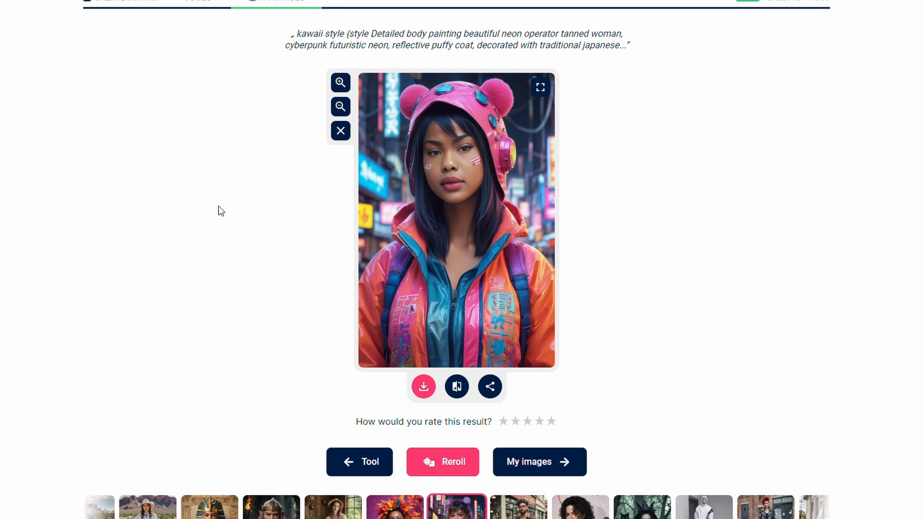
# - Highlight the rerolled avatar's prompt text, compare the image with the original portrait, and close the comparison
pyautogui.moveTo(290, 34); pyautogui.dragTo(668, 52)
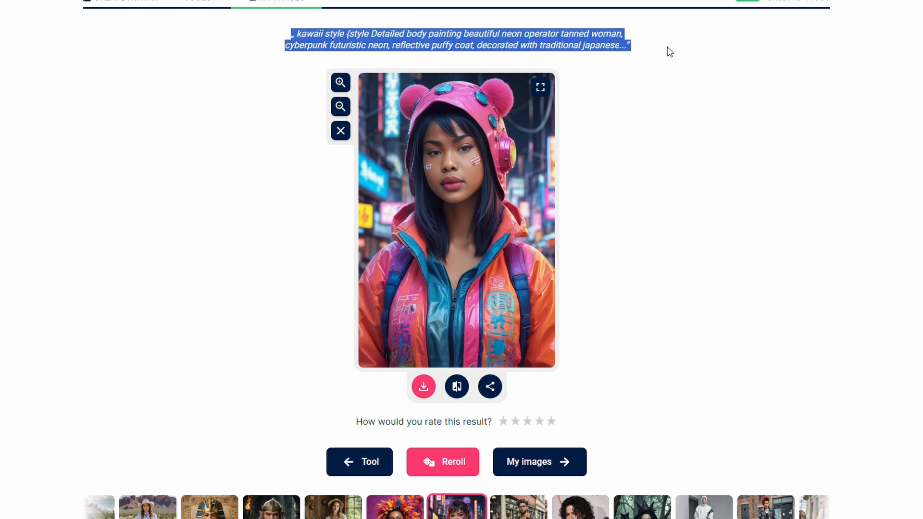
pyautogui.doubleClick(667, 47)
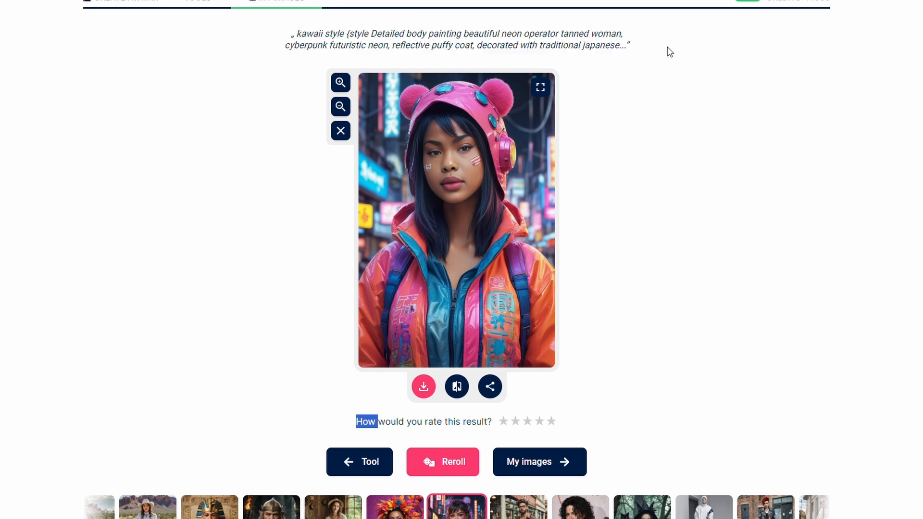
pyautogui.scroll(-2, 202, 319)
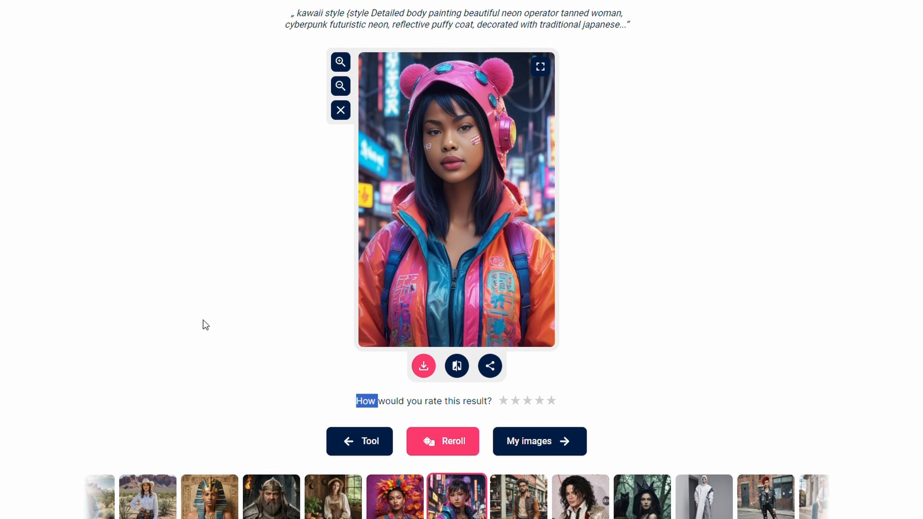
pyautogui.scroll(2, 203, 319)
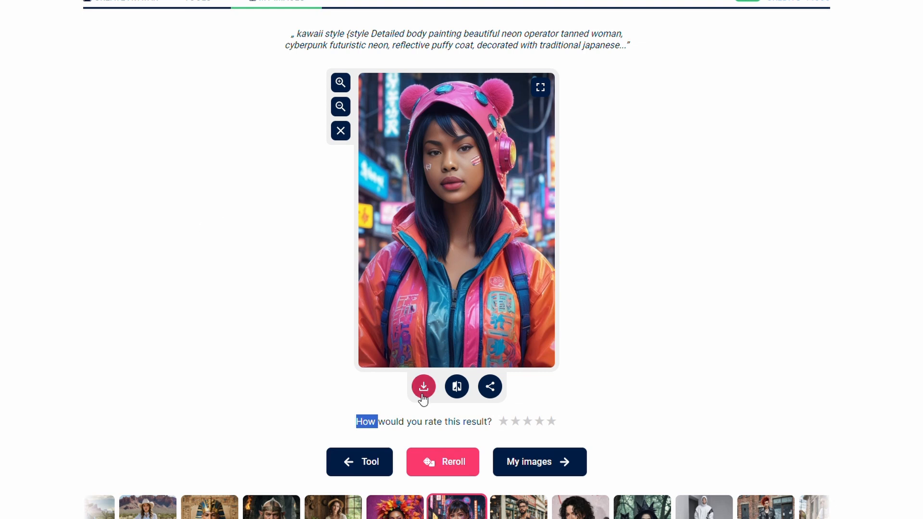
pyautogui.click(458, 392)
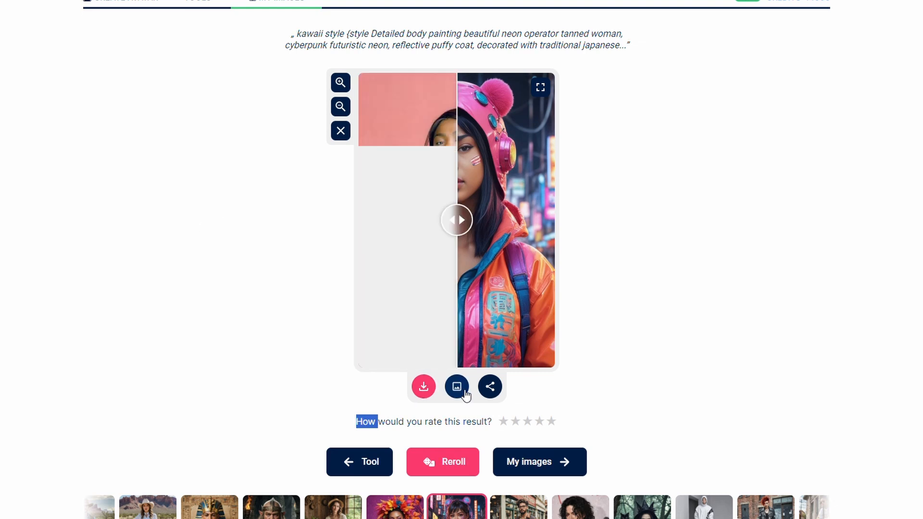
pyautogui.click(460, 391)
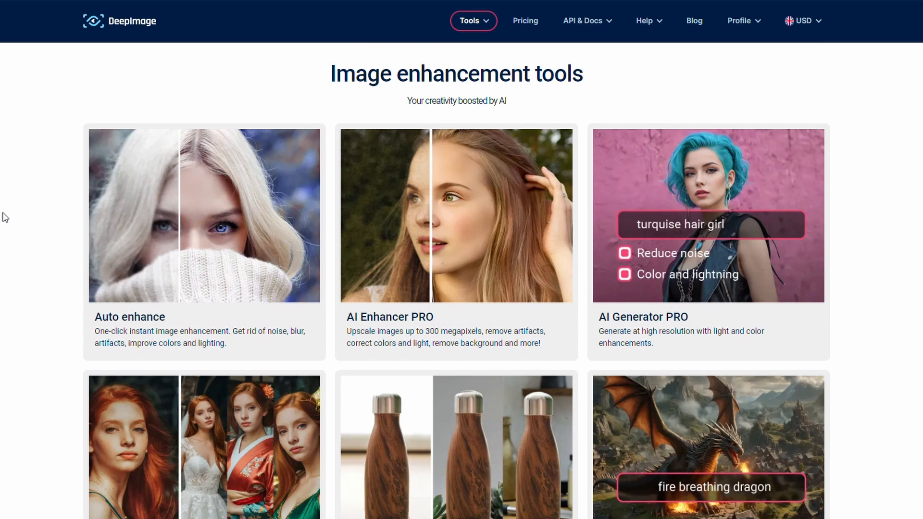
# - Open the Background replace tool from the image enhancement tools and upload the photo of the two cardboard boxes
pyautogui.scroll(-3, 414, 272)
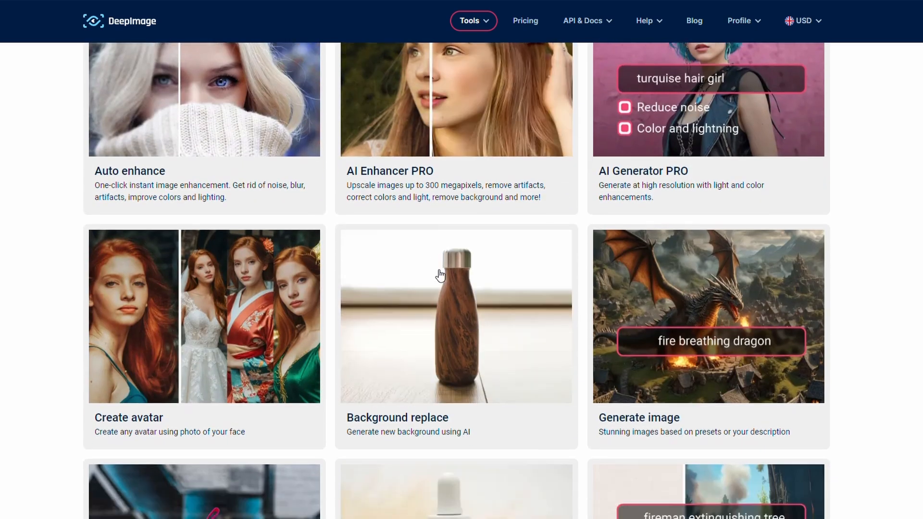
pyautogui.scroll(-2, 440, 275)
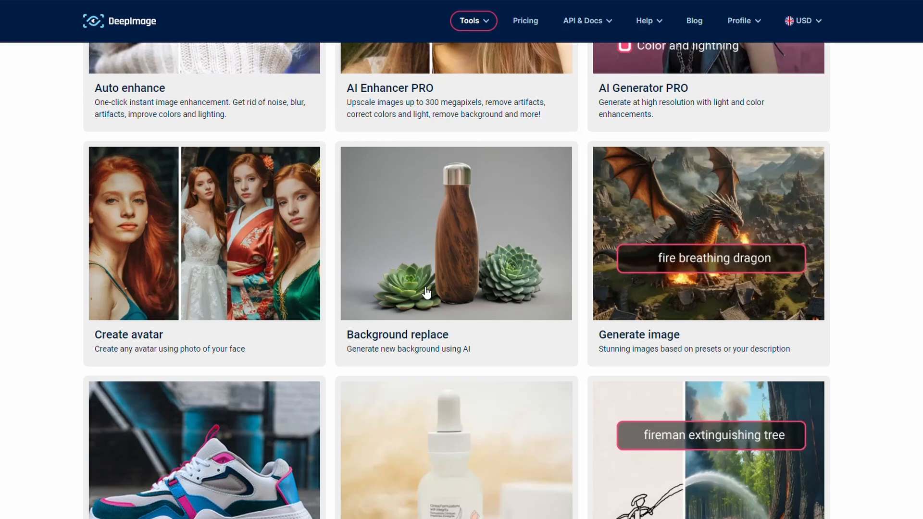
pyautogui.click(435, 240)
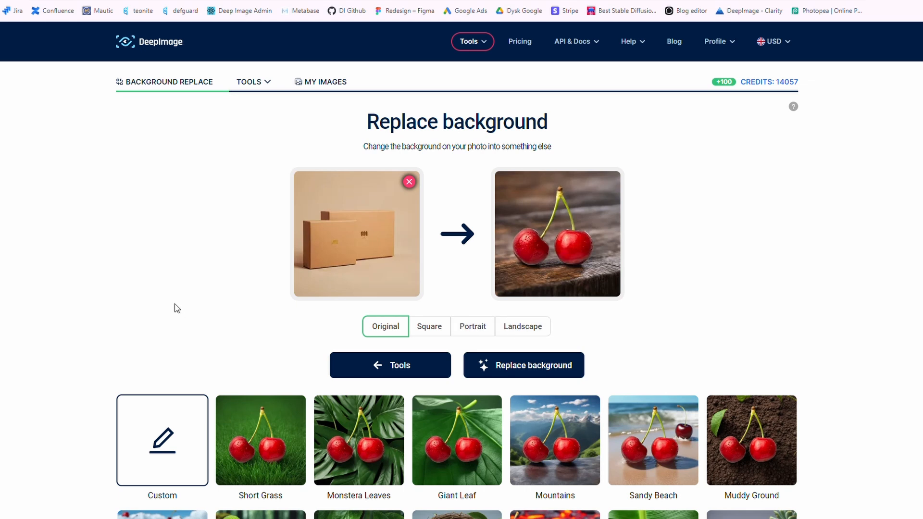
# - Browse the background preset gallery and try the Glacier preset
pyautogui.scroll(-1, 201, 277)
pyautogui.scroll(-3, 230, 283)
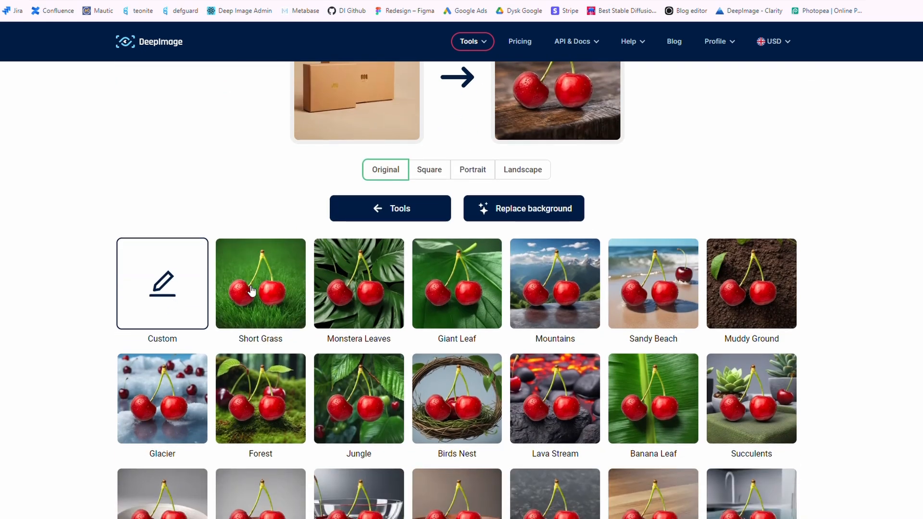
pyautogui.scroll(3, 252, 291)
pyautogui.scroll(-5, 264, 353)
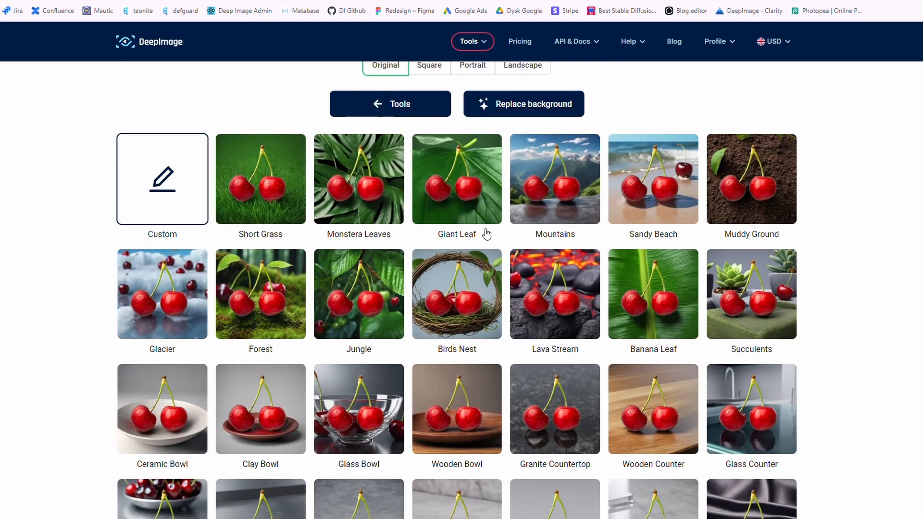
pyautogui.click(186, 312)
# - Try the Custom background option by replacing its sample prompt with the placeholder text "gygygygy", and clear the prompt field
pyautogui.click(172, 425)
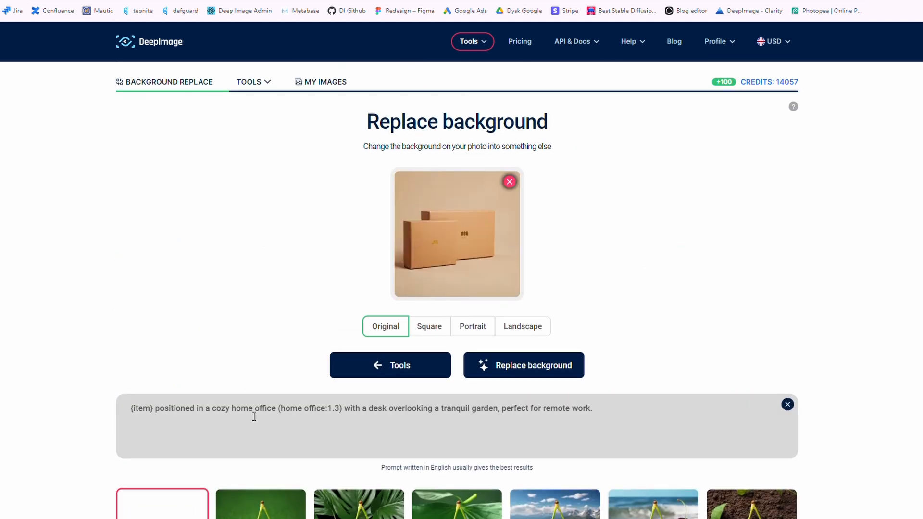
pyautogui.moveTo(559, 423); pyautogui.dragTo(92, 398)
pyautogui.press('BackSpace')
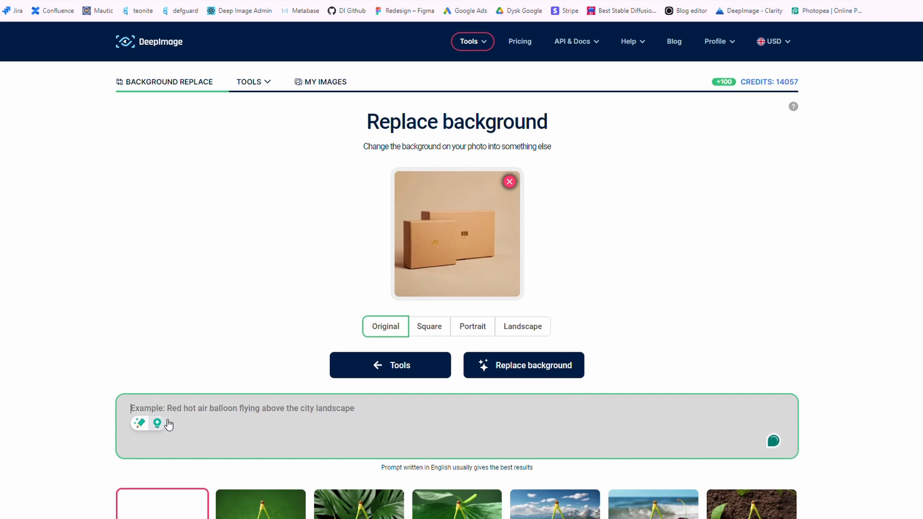
pyautogui.write('gygygygy')
pyautogui.press('BackSpace')
pyautogui.press('BackSpace')
pyautogui.press('BackSpace')
pyautogui.press('BackSpace')
pyautogui.press('BackSpace')
pyautogui.press('BackSpace')
pyautogui.press('BackSpace')
# - Choose the Glacier preset as the new background for the cardboard boxes photo
pyautogui.scroll(-9, 227, 416)
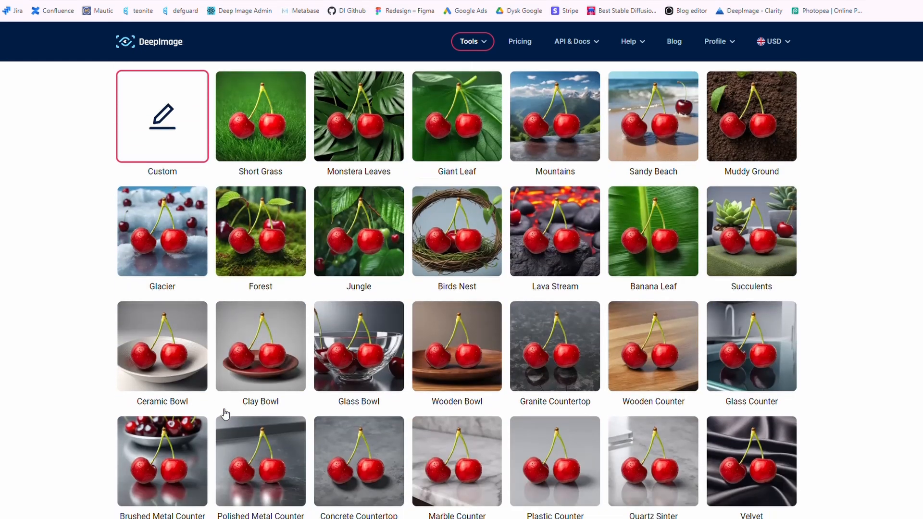
pyautogui.click(164, 230)
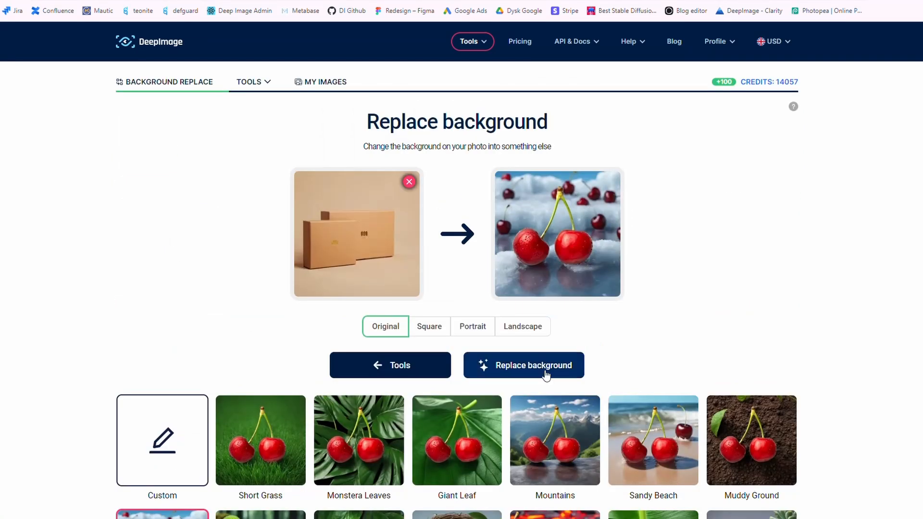
# - Generate the Glacier background for the cardboard boxes photo and compare the result with the original
pyautogui.click(544, 370)
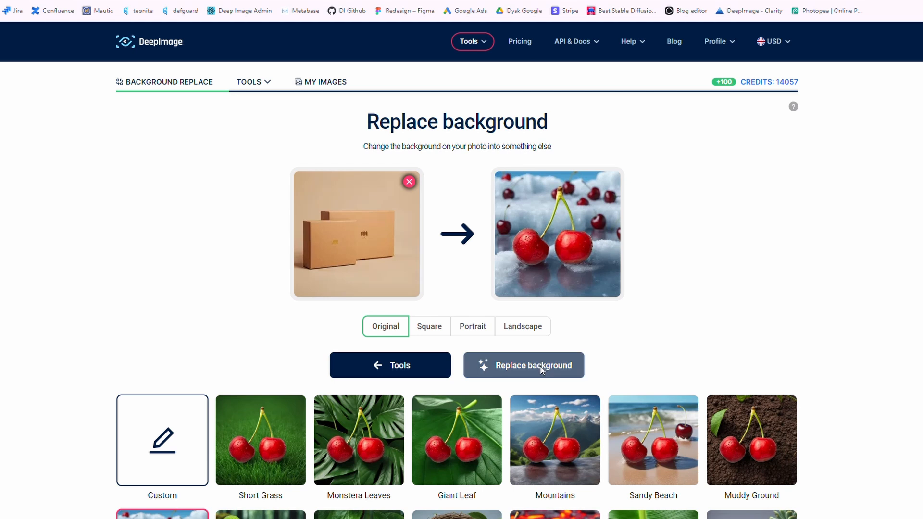
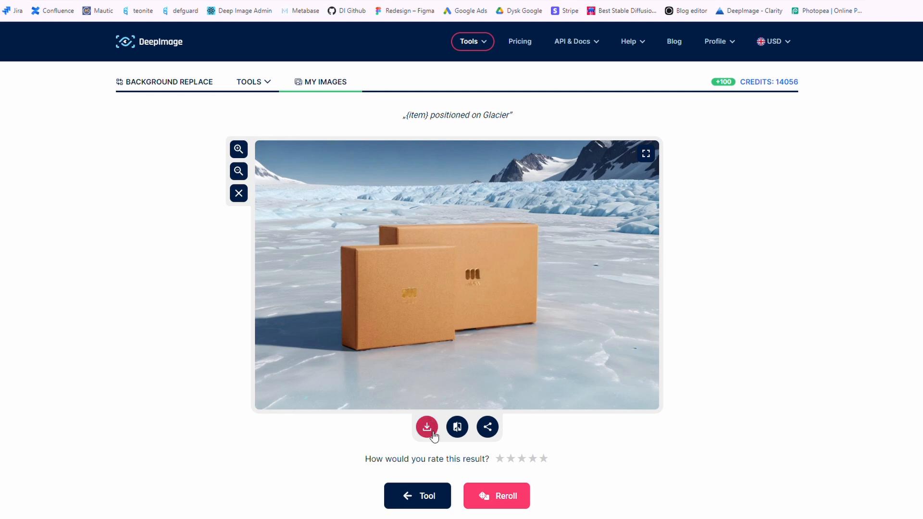
pyautogui.click(462, 433)
pyautogui.moveTo(456, 274); pyautogui.dragTo(259, 286)
# - Show the sharing options for the Glacier result, and reroll it for a new variation
pyautogui.click(487, 426)
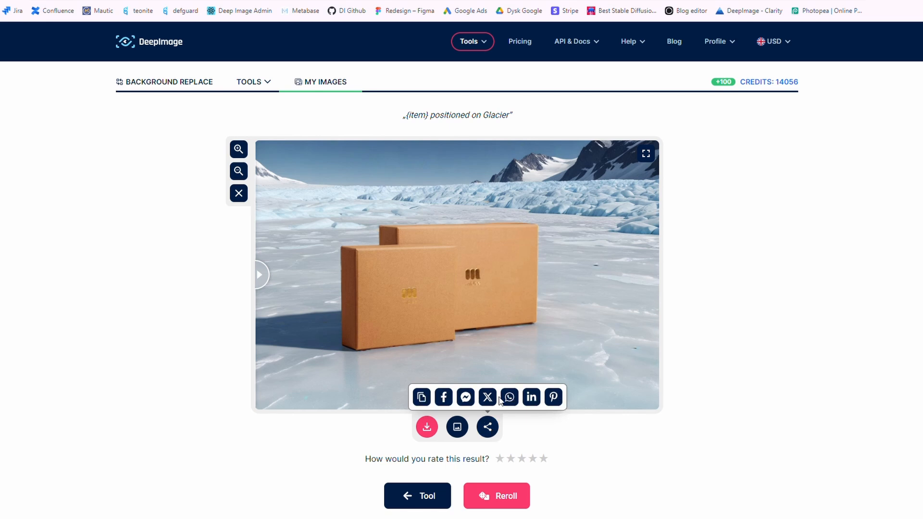
pyautogui.scroll(-1, 552, 438)
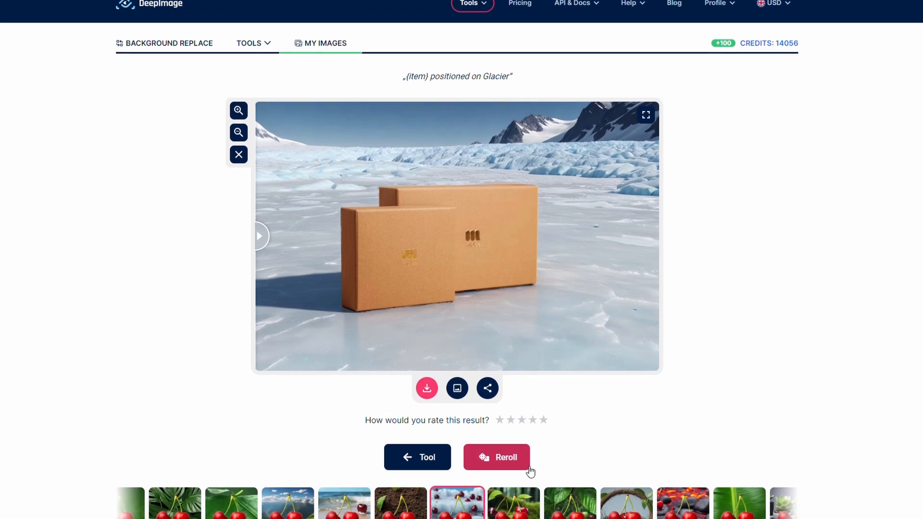
pyautogui.click(520, 442)
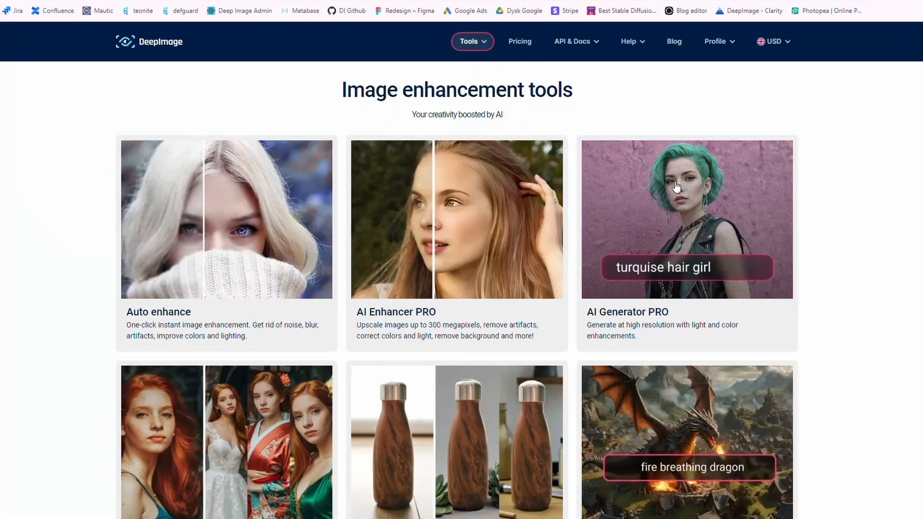
# - Open the Generate image tool from the image enhancement tools and clear the golden retriever sample prompt
pyautogui.scroll(-3, 861, 348)
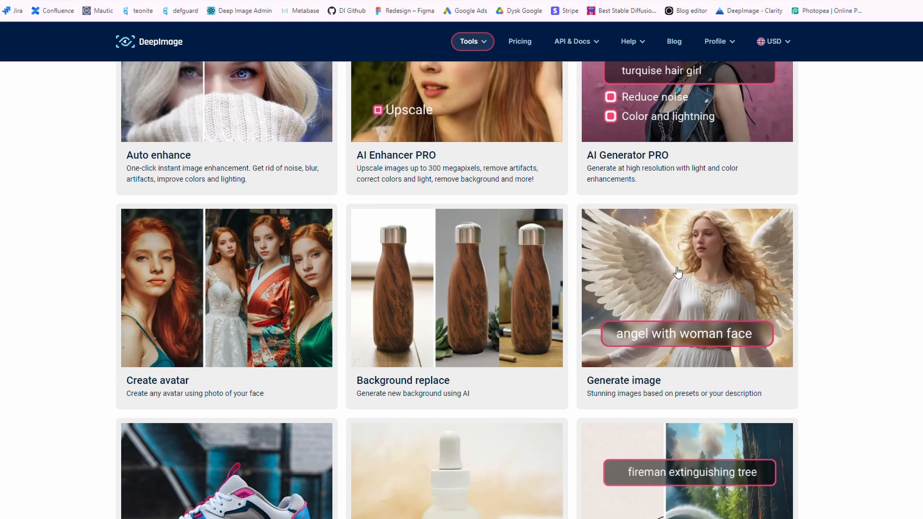
pyautogui.scroll(2, 682, 270)
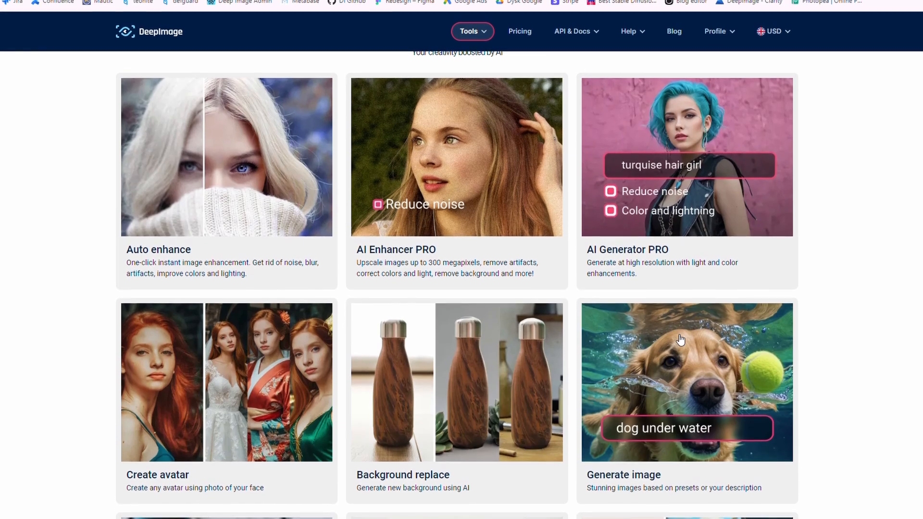
pyautogui.click(675, 353)
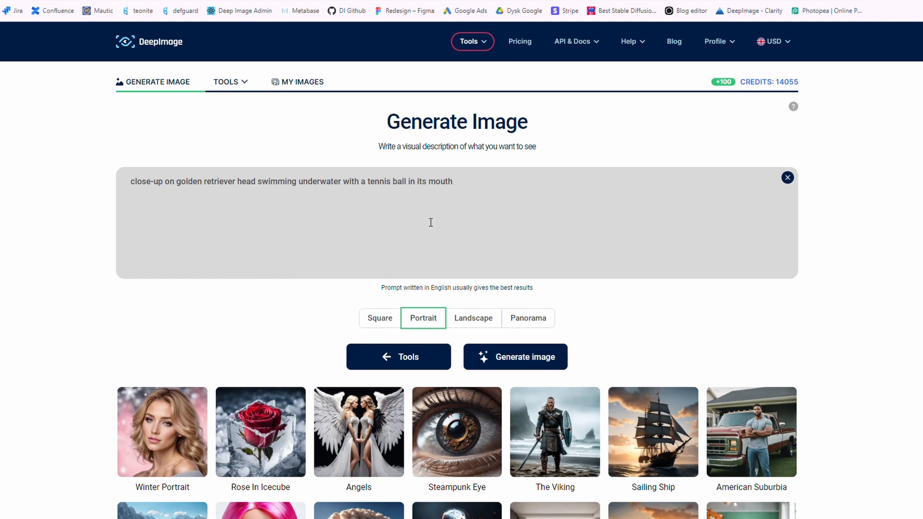
pyautogui.moveTo(508, 191); pyautogui.dragTo(65, 180)
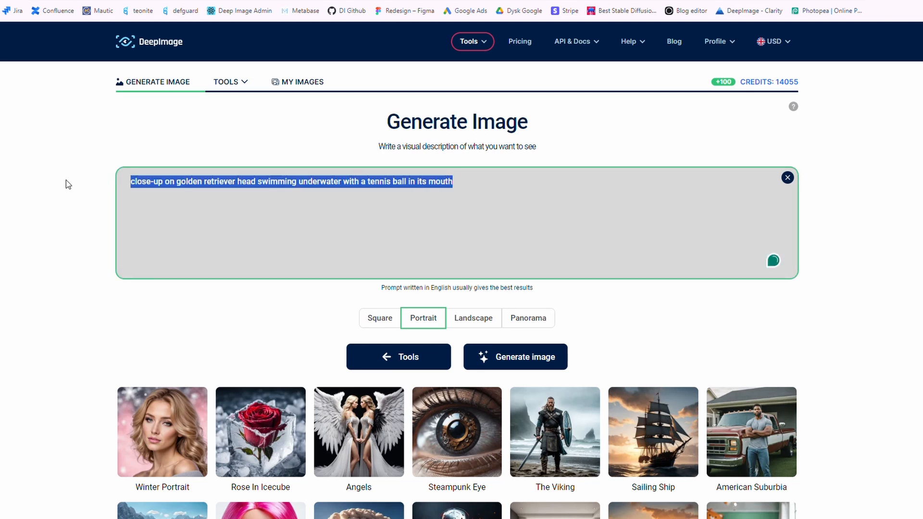
pyautogui.click(274, 221)
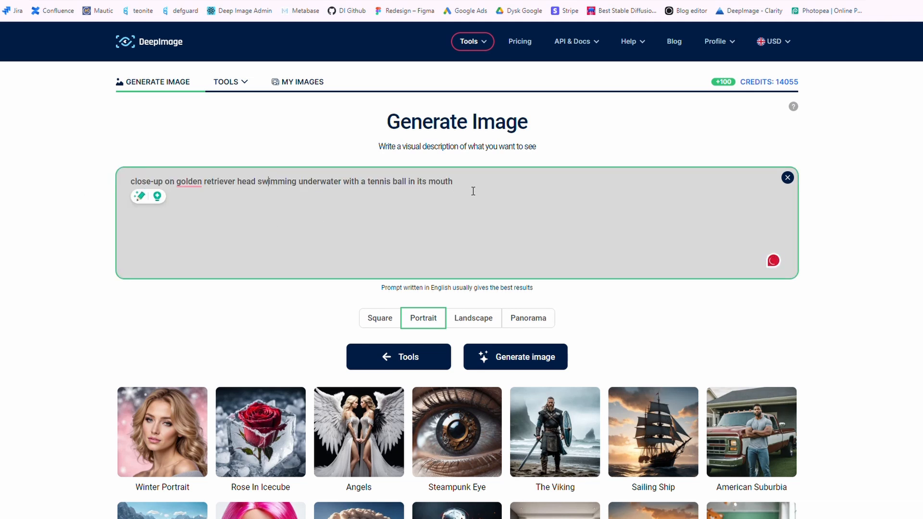
pyautogui.moveTo(473, 191); pyautogui.dragTo(38, 161)
pyautogui.click(468, 227)
pyautogui.hotkey('ctrl', 'a')
pyautogui.press('BackSpace')
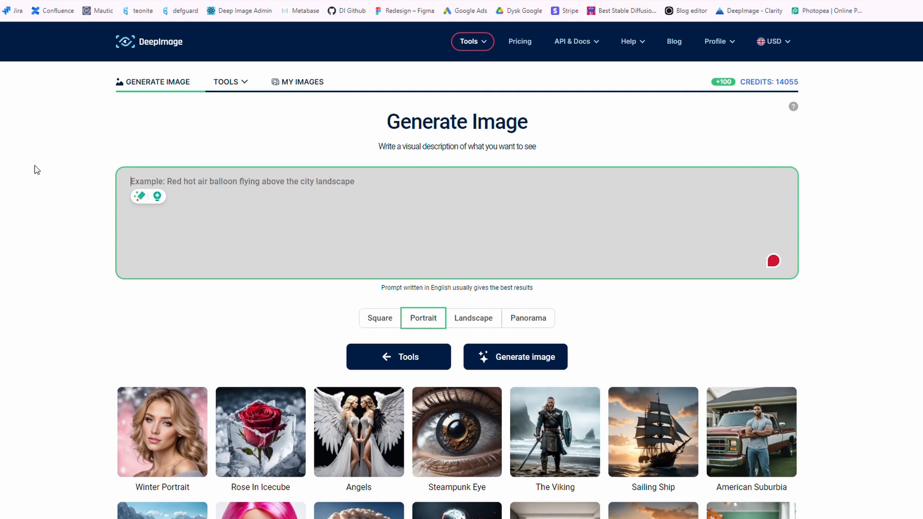
# - Try the Portrait, Landscape and Panorama formats, and set the image format to Square
pyautogui.click(391, 323)
pyautogui.click(435, 324)
pyautogui.click(469, 323)
pyautogui.click(538, 319)
pyautogui.click(382, 320)
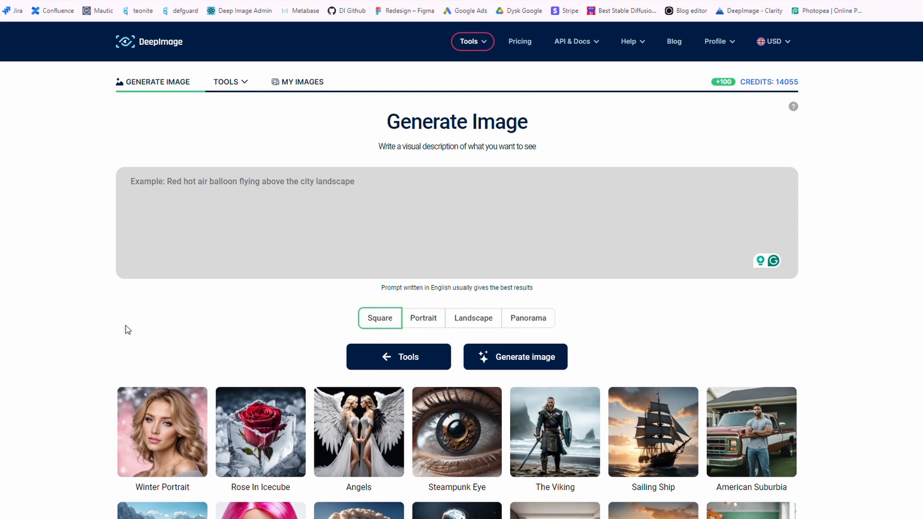
# - Browse the preset gallery, choose the Liquid Metal preset and generate a square image from it
pyautogui.scroll(-2, 92, 338)
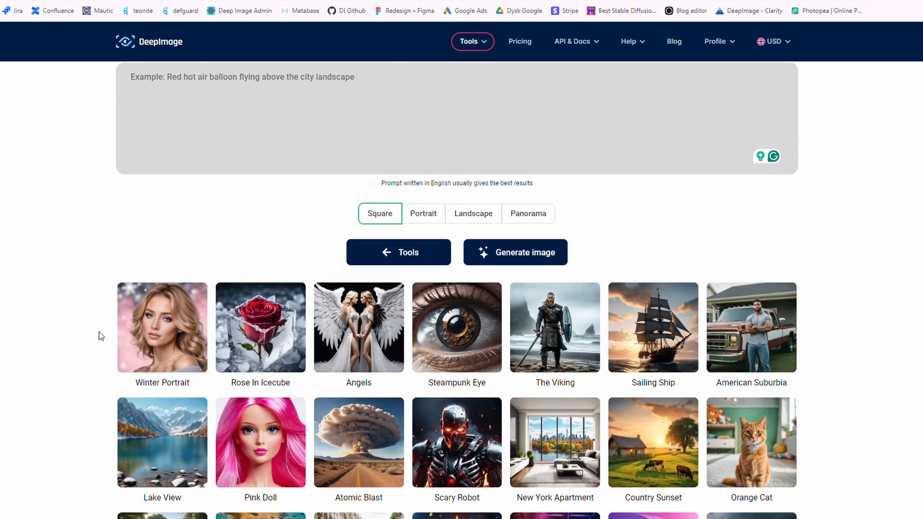
pyautogui.scroll(1, 287, 229)
pyautogui.click(306, 183)
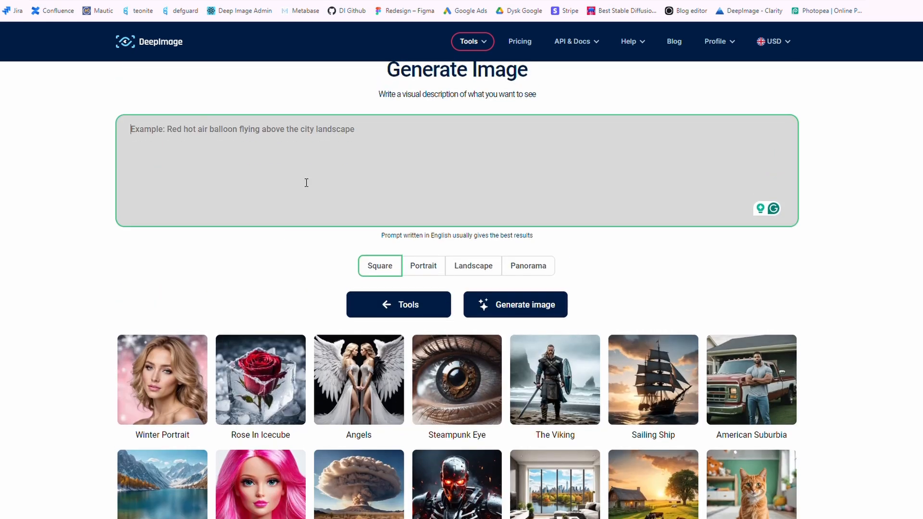
pyautogui.scroll(-4, 72, 299)
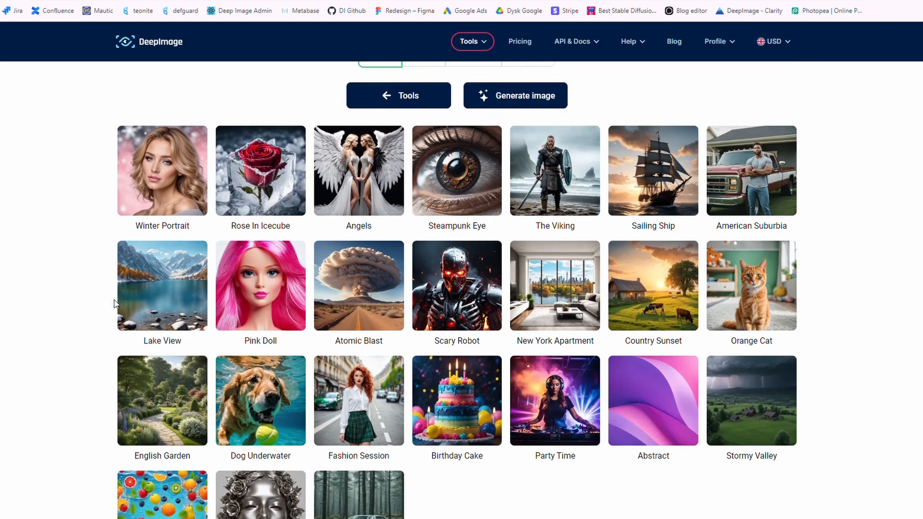
pyautogui.scroll(-1, 378, 394)
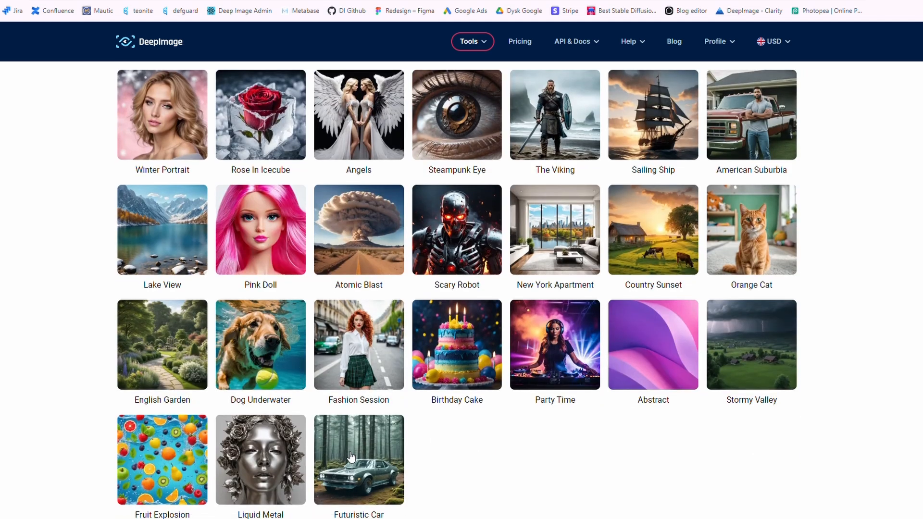
pyautogui.scroll(4, 354, 457)
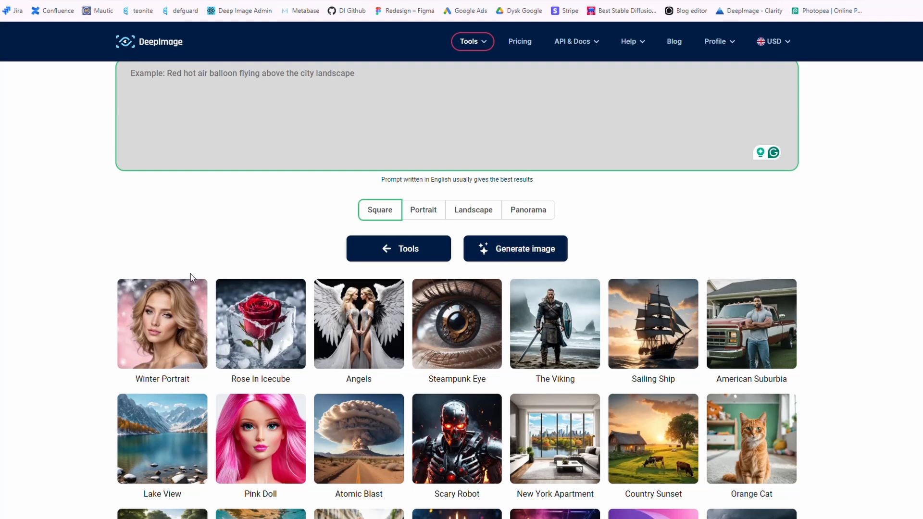
pyautogui.scroll(-4, 360, 336)
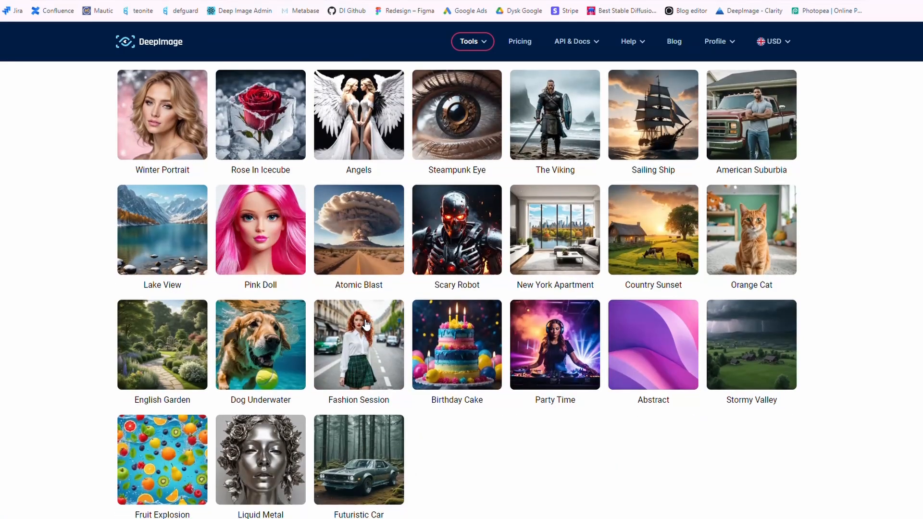
pyautogui.click(261, 459)
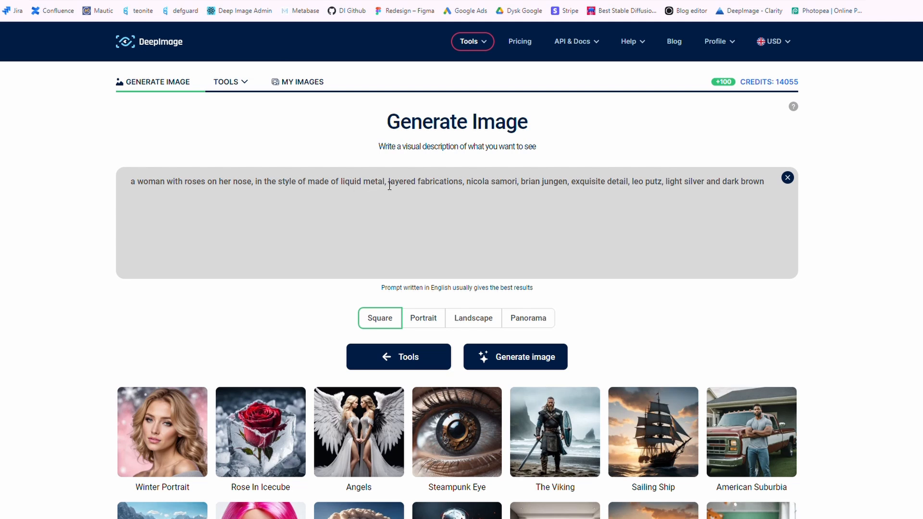
pyautogui.click(498, 359)
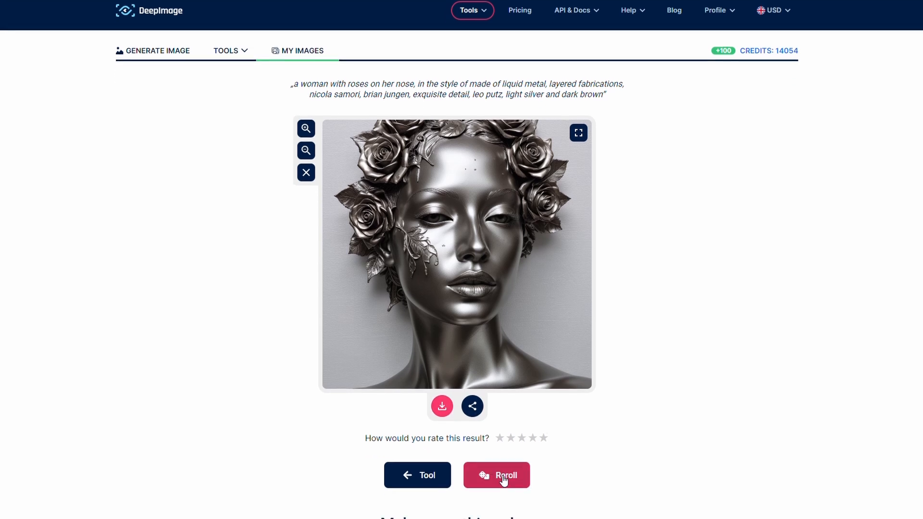
# - Return from the Liquid Metal result to the image generator and clear the prompt
pyautogui.click(430, 473)
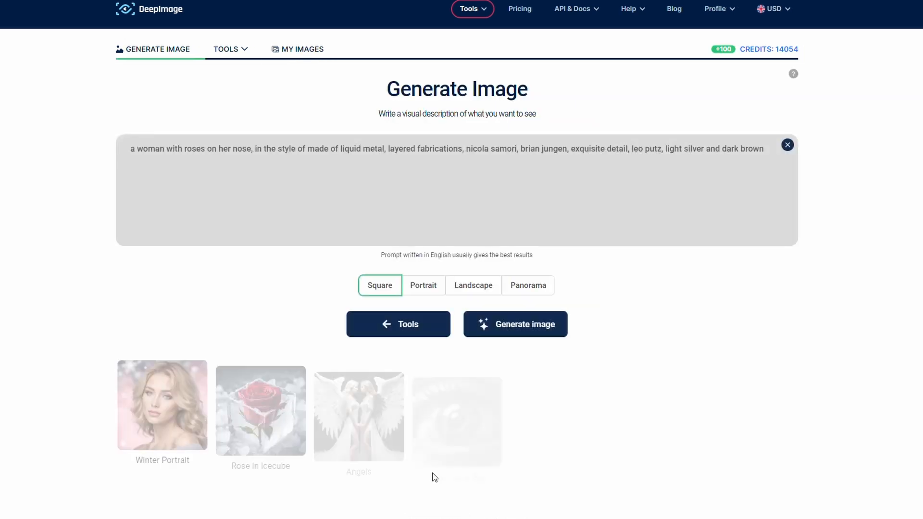
pyautogui.scroll(-2, 500, 440)
pyautogui.scroll(2, 499, 439)
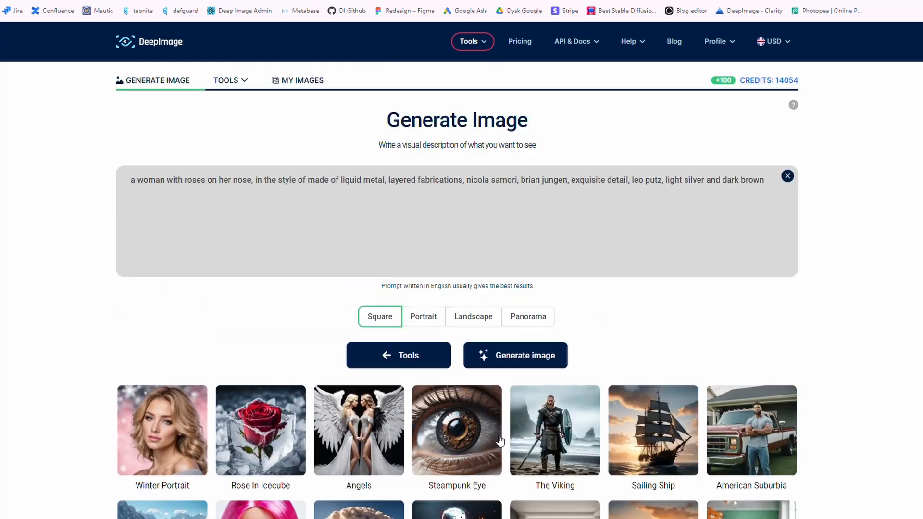
pyautogui.click(367, 206)
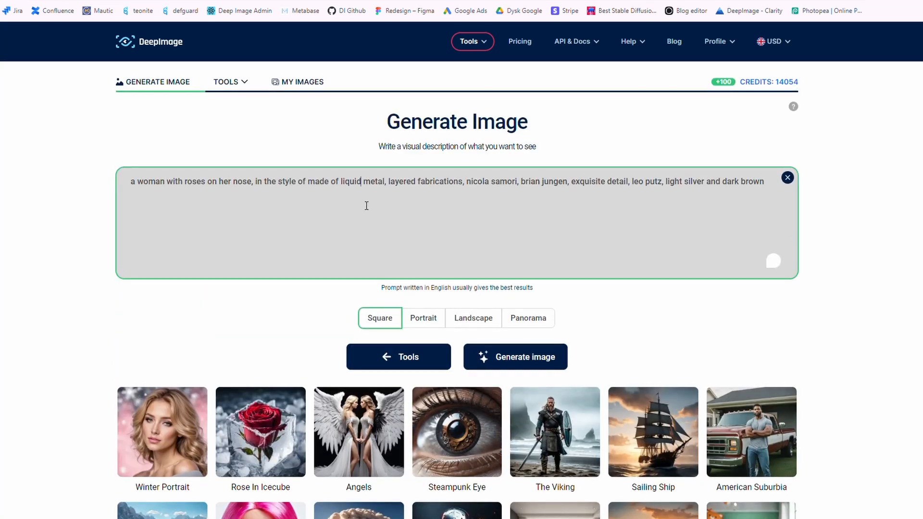
pyautogui.click(789, 180)
pyautogui.click(788, 178)
# - Generate an image in Landscape format from the prompt "mountains behind the frozen lake"
pyautogui.click(278, 185)
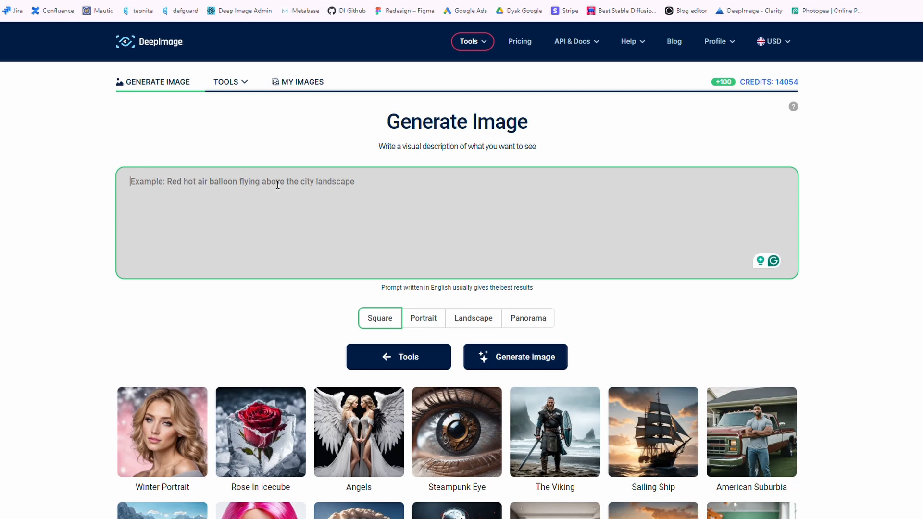
pyautogui.write('m')
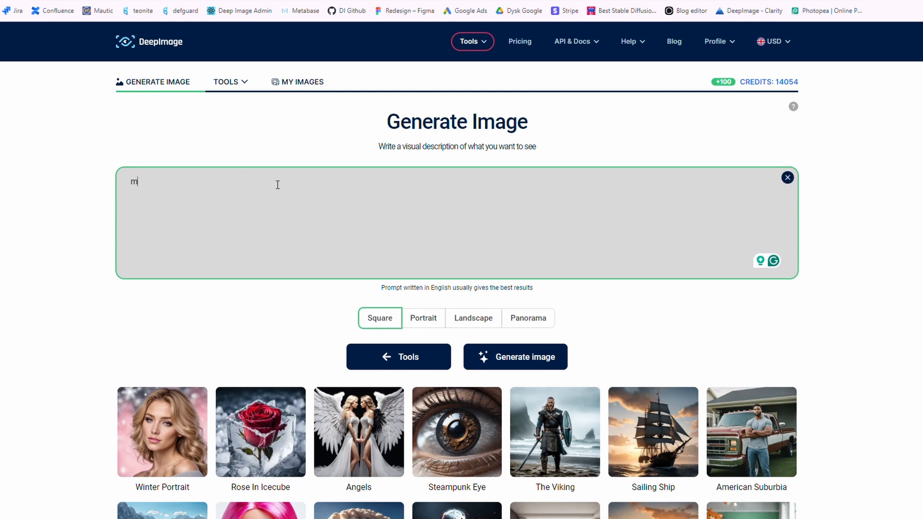
pyautogui.write('ountains behind the frozen lake')
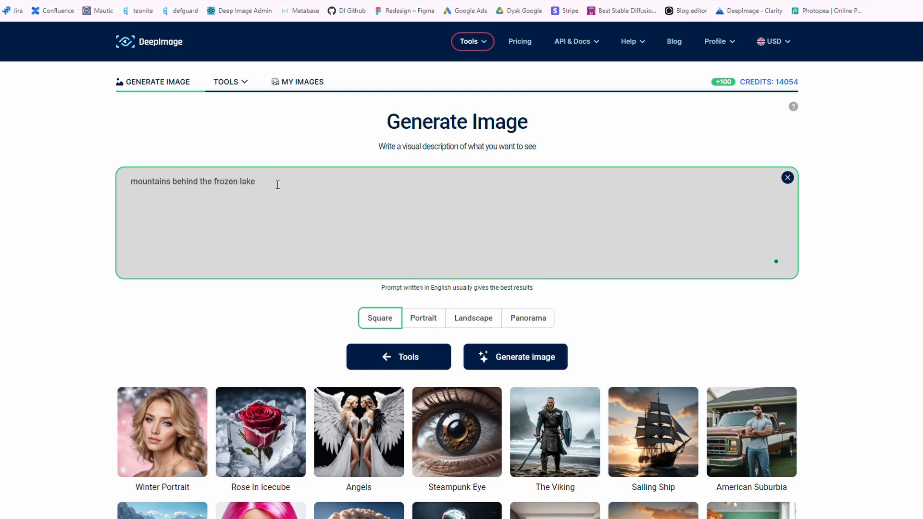
pyautogui.click(485, 321)
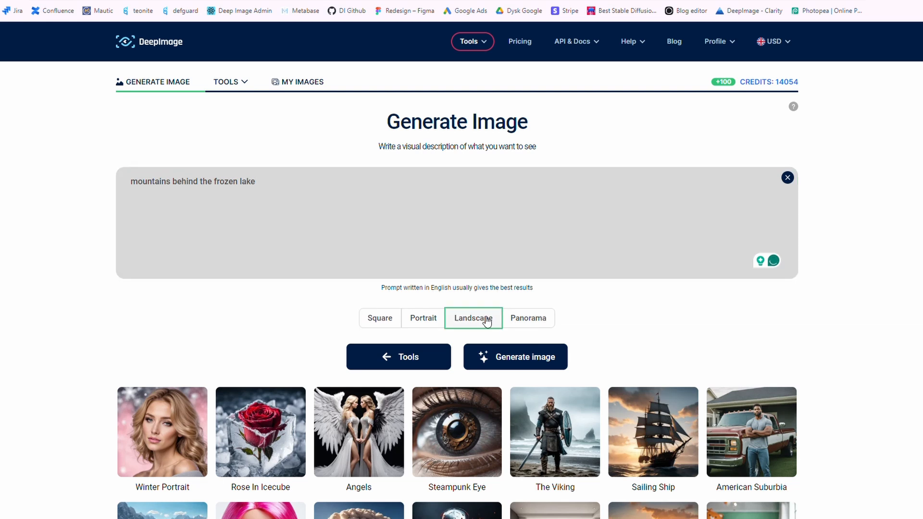
pyautogui.click(506, 355)
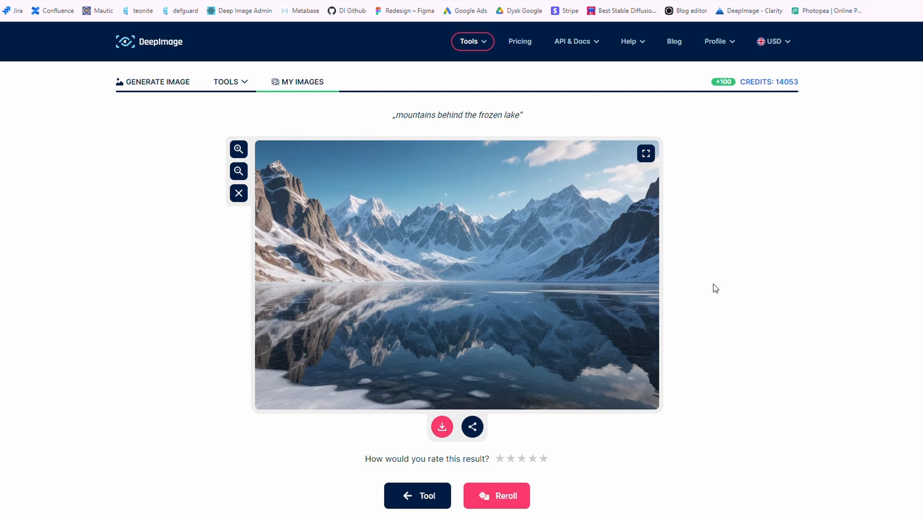
# - Return from the frozen lake result to the image generator, try the available formats and select Panorama
pyautogui.scroll(-2, 704, 383)
pyautogui.scroll(2, 713, 361)
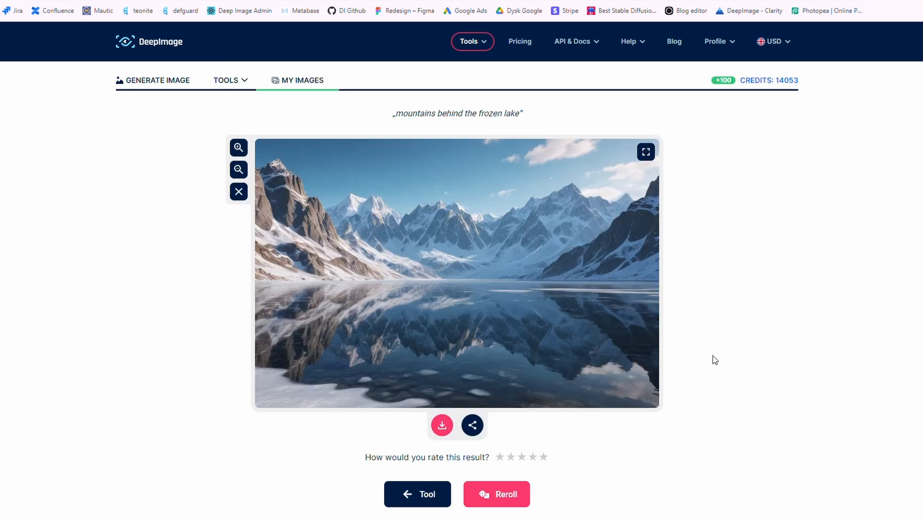
pyautogui.click(411, 496)
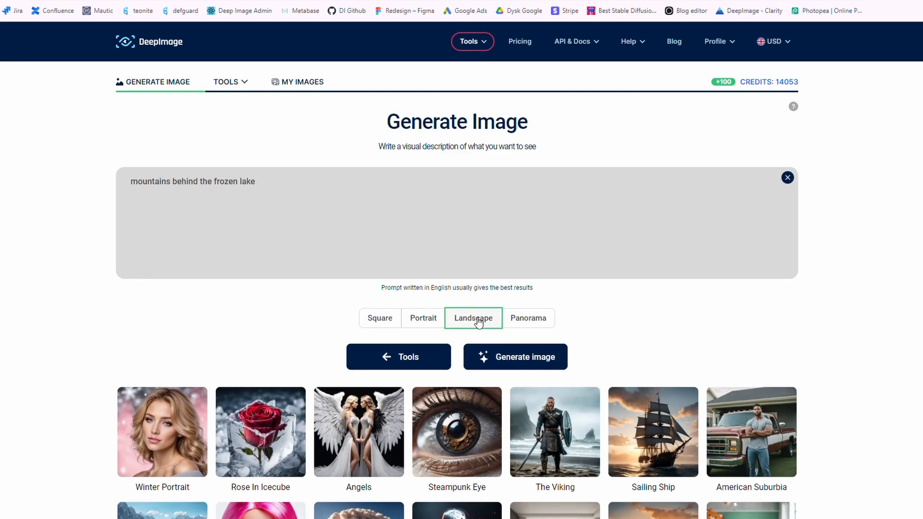
pyautogui.click(422, 320)
pyautogui.click(376, 322)
pyautogui.click(531, 322)
pyautogui.click(470, 320)
pyautogui.click(441, 323)
pyautogui.click(371, 321)
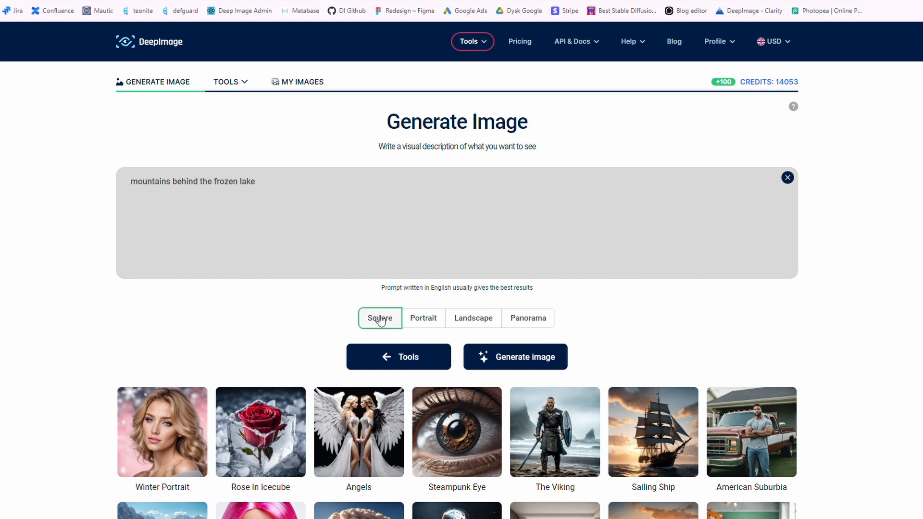
pyautogui.click(522, 328)
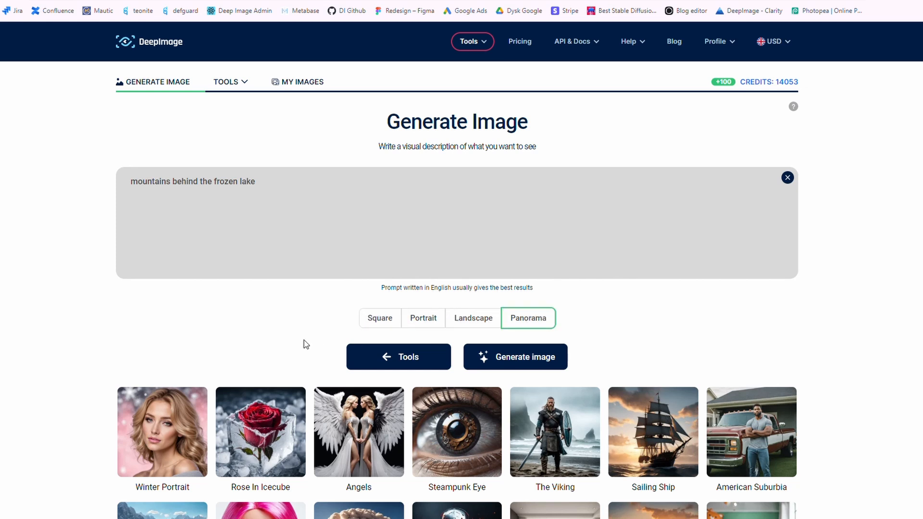
# - Open the AI Generator PRO tool and switch its Upscale option to Width & Height
pyautogui.click(243, 82)
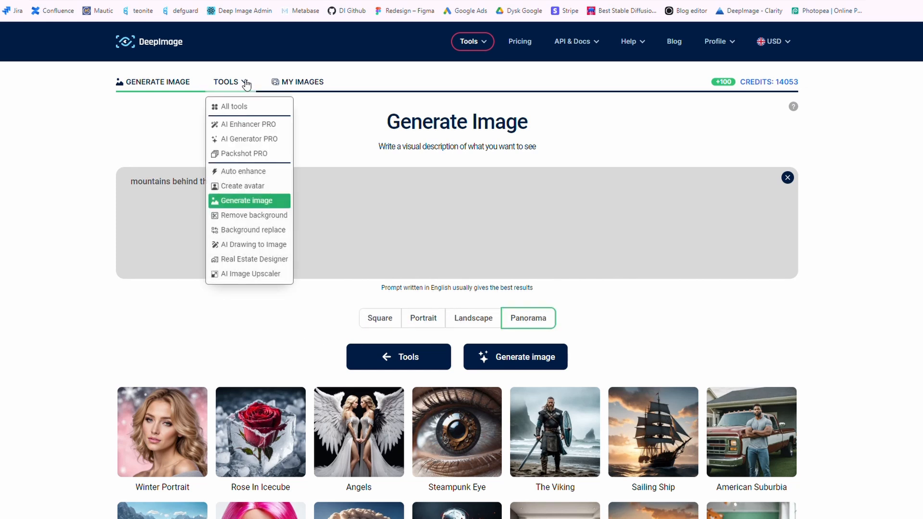
pyautogui.click(263, 141)
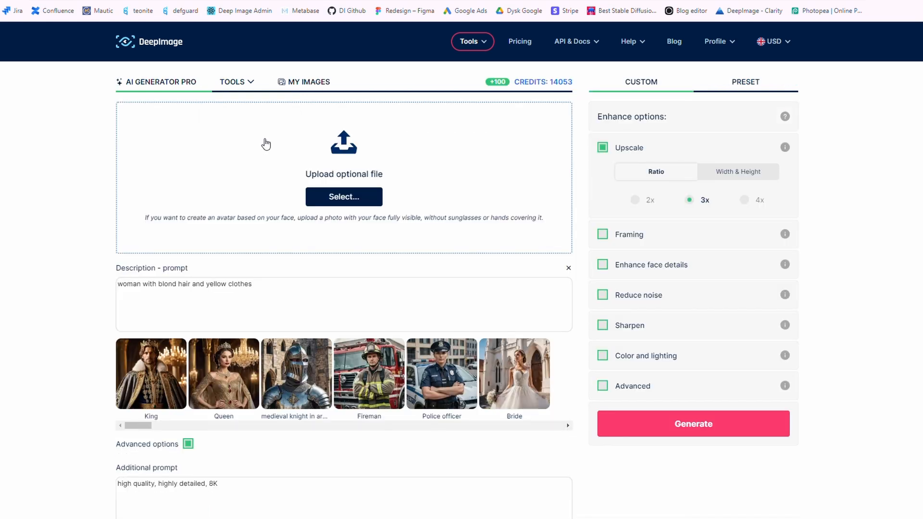
pyautogui.click(752, 174)
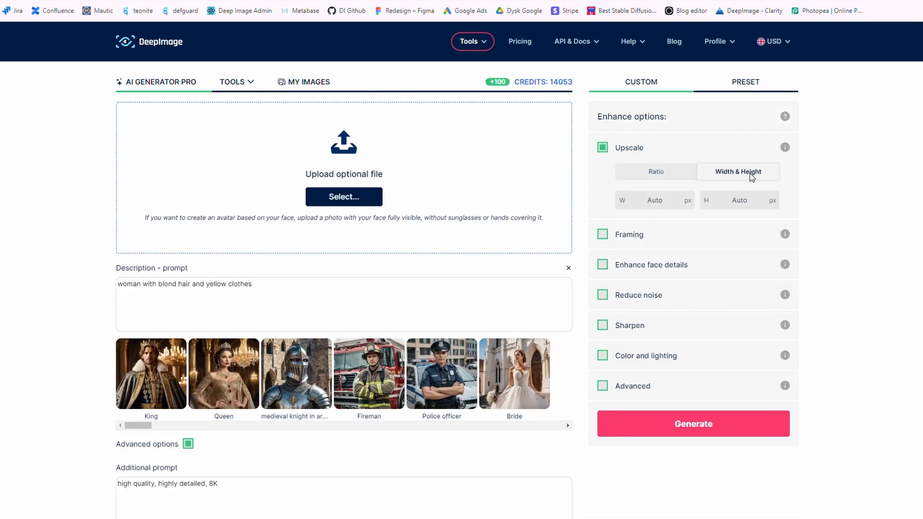
# - Try both Upscale sizing modes in AI Generator PRO and leave the option set to Ratio
pyautogui.click(658, 173)
pyautogui.click(728, 176)
pyautogui.click(655, 171)
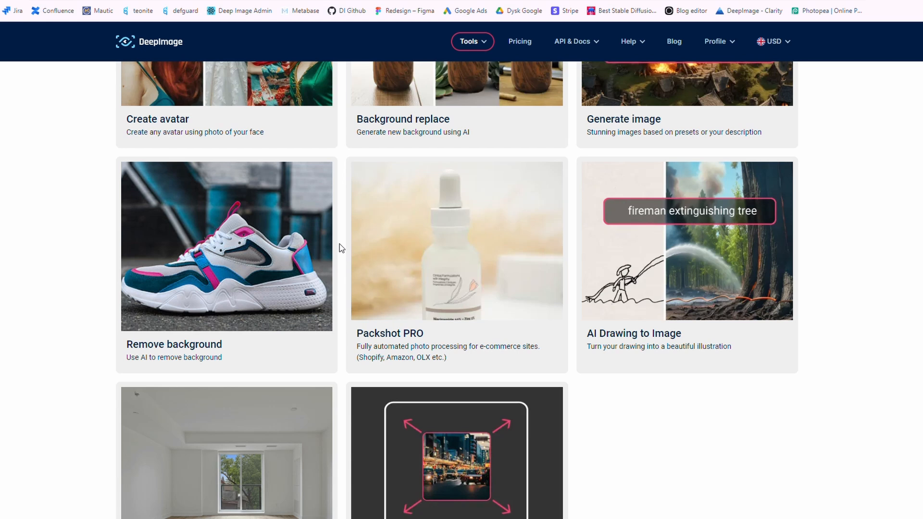
# - Open the Remove background tool, upload the photo of two cardboard boxes and remove its background
pyautogui.moveTo(268, 254)
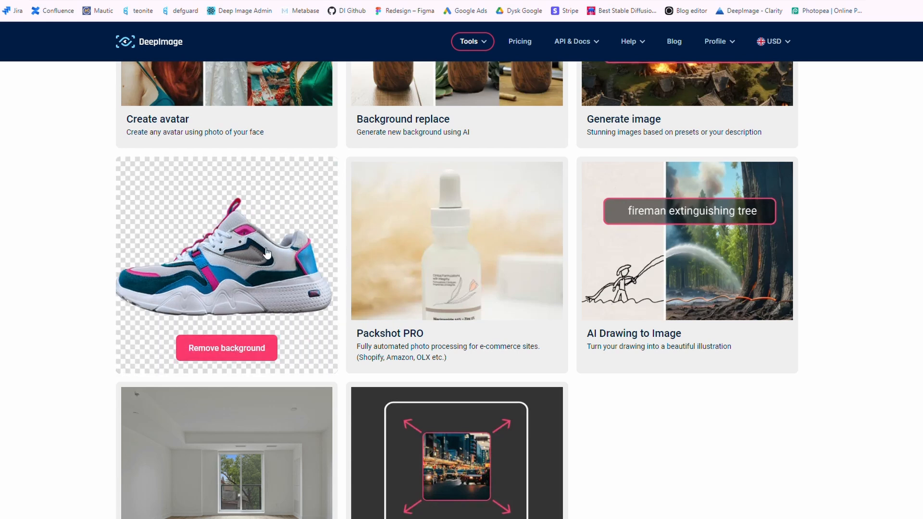
pyautogui.click(229, 227)
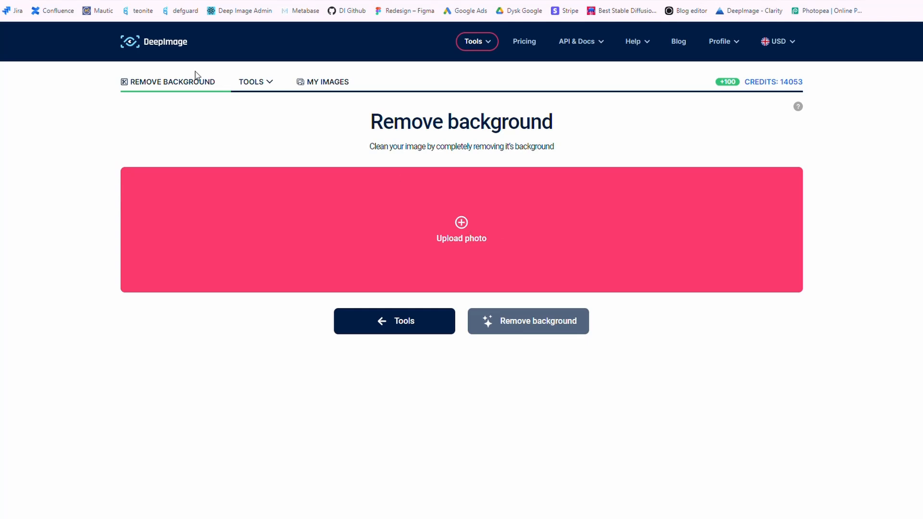
pyautogui.click(785, 445)
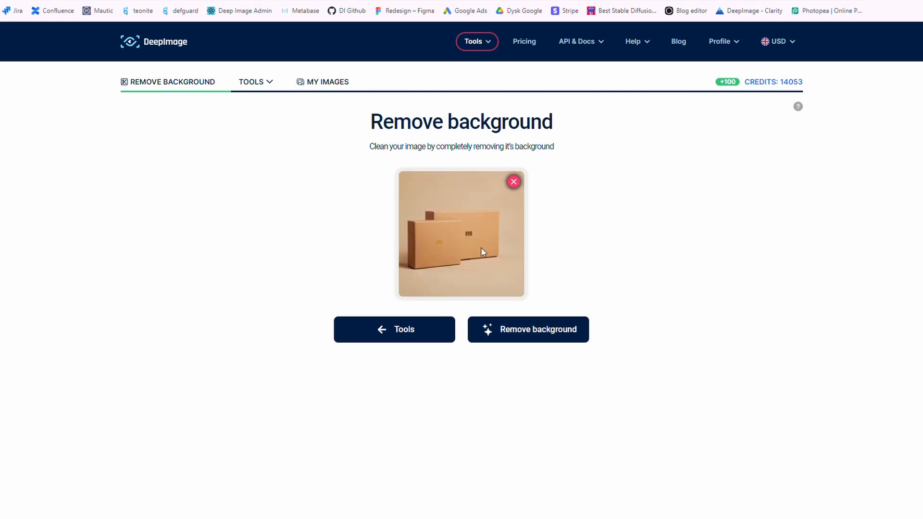
pyautogui.click(537, 335)
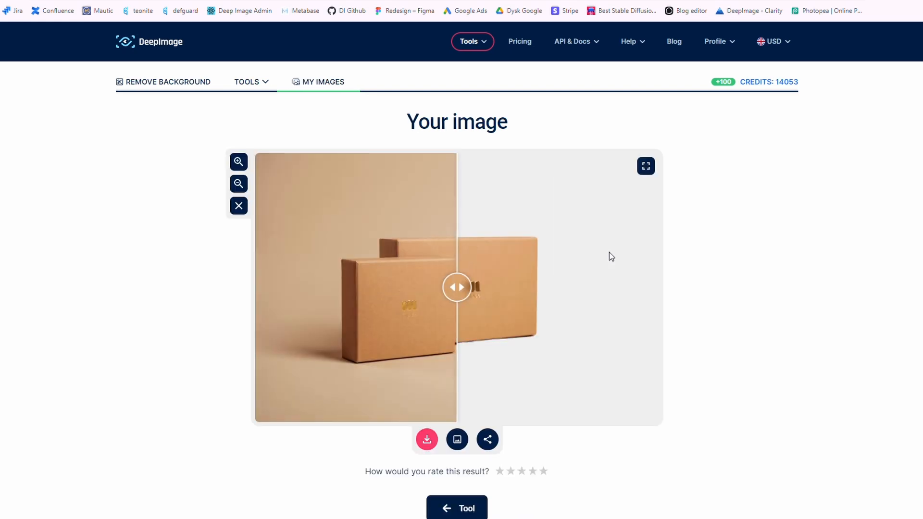
# - Compare the original box photo with its background-free version and view the available sharing options
pyautogui.moveTo(472, 294); pyautogui.dragTo(643, 258)
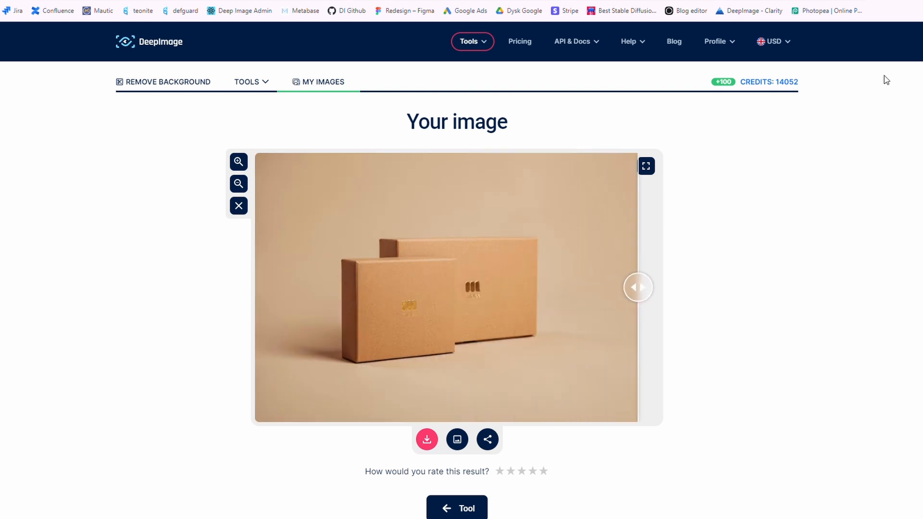
pyautogui.scroll(-1, 795, 313)
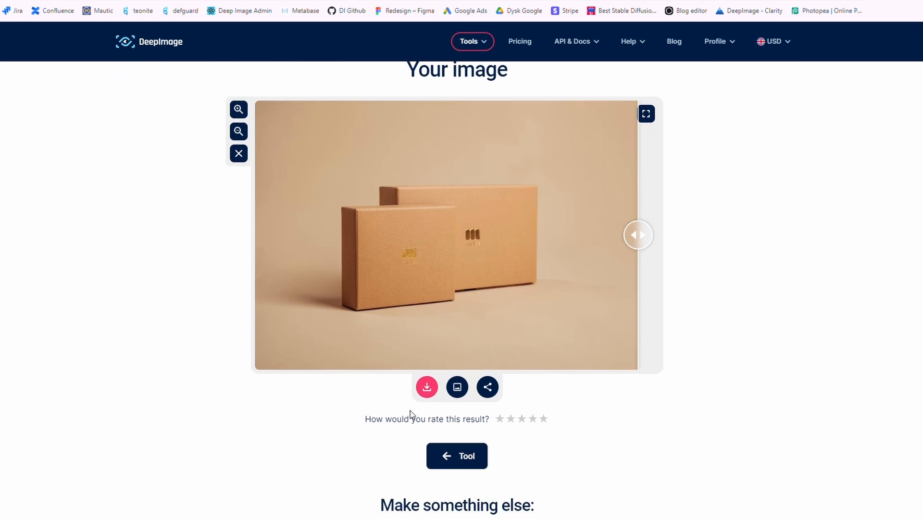
pyautogui.moveTo(638, 235); pyautogui.dragTo(726, 252)
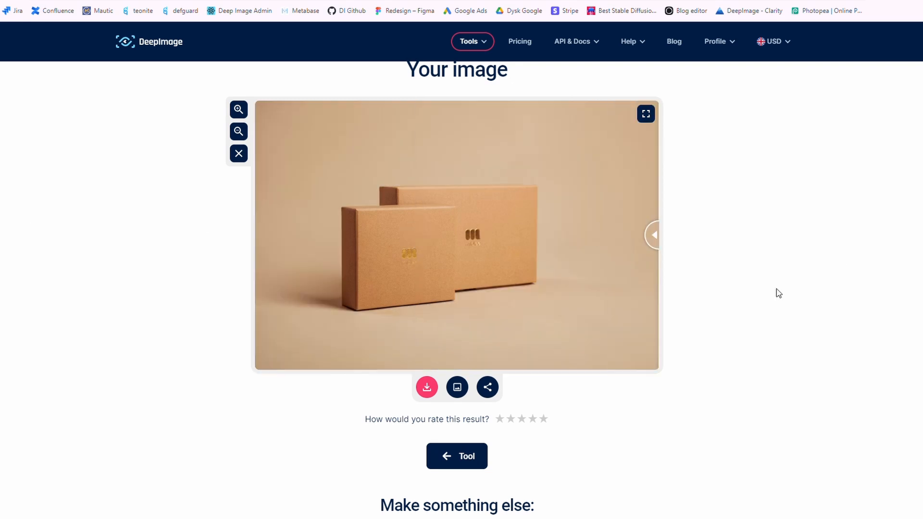
pyautogui.click(487, 387)
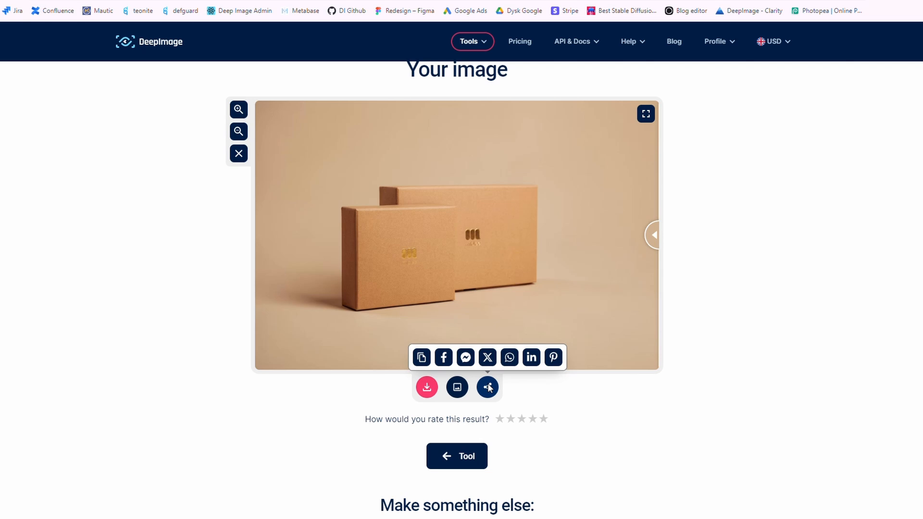
pyautogui.click(575, 392)
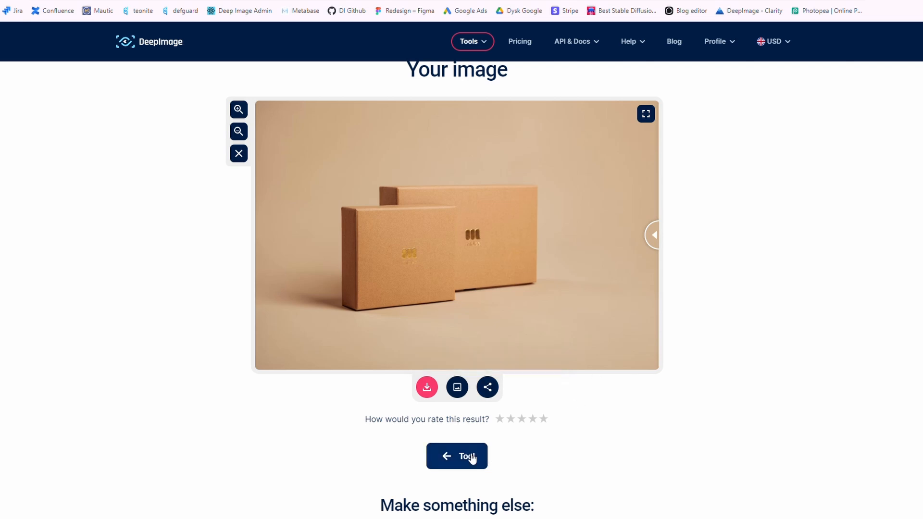
# - Return to the Remove background tool, upload the cosmetic tube photo and remove its background
pyautogui.click(472, 458)
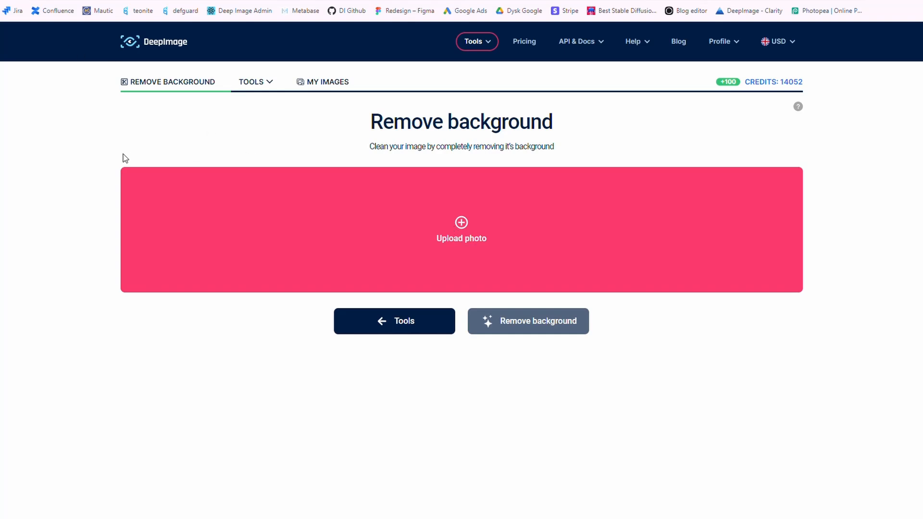
pyautogui.click(803, 447)
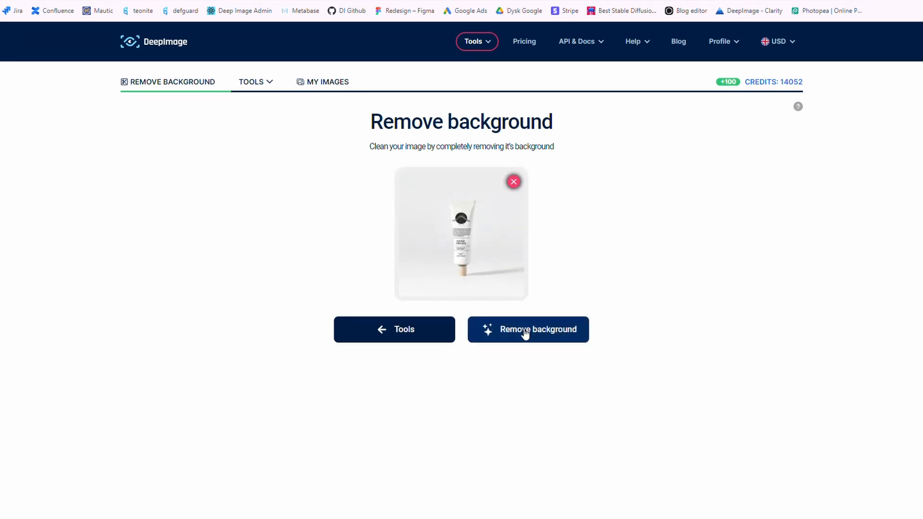
pyautogui.click(526, 330)
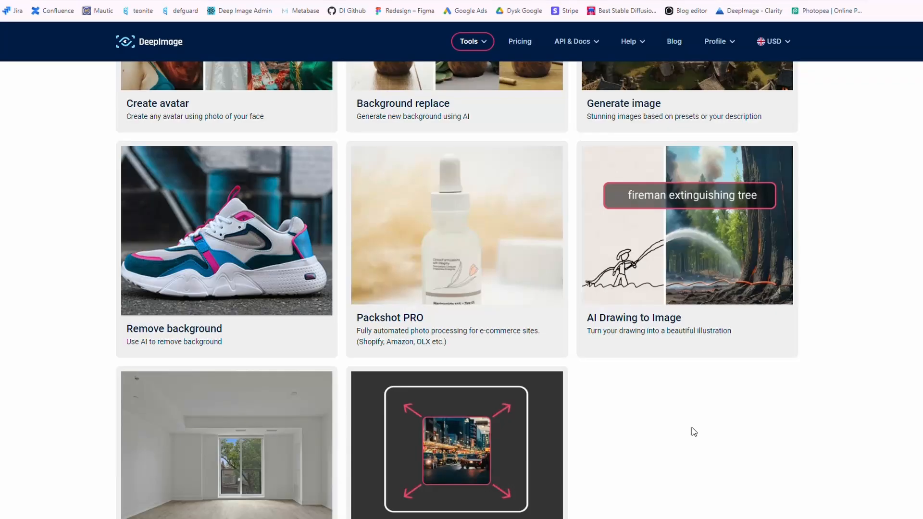
# - Open the AI Drawing to Image tool from the tools overview
pyautogui.scroll(1, 693, 431)
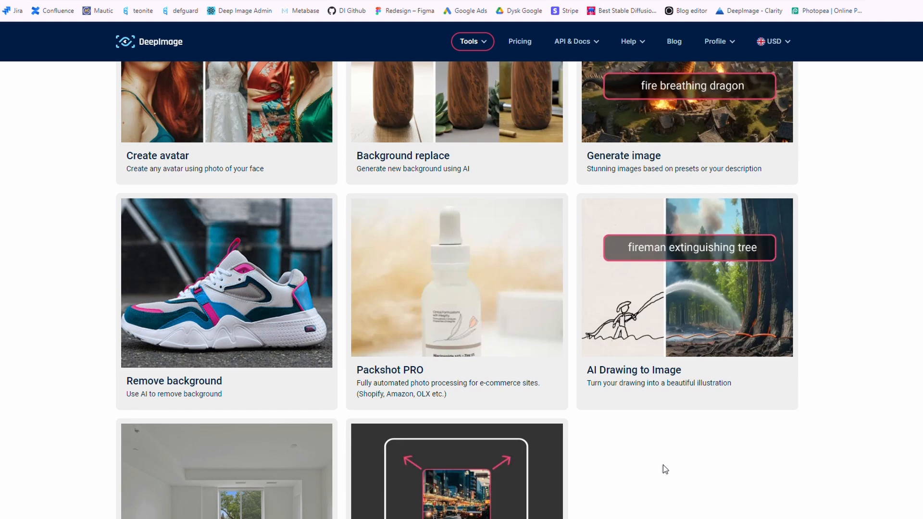
pyautogui.scroll(-1, 662, 465)
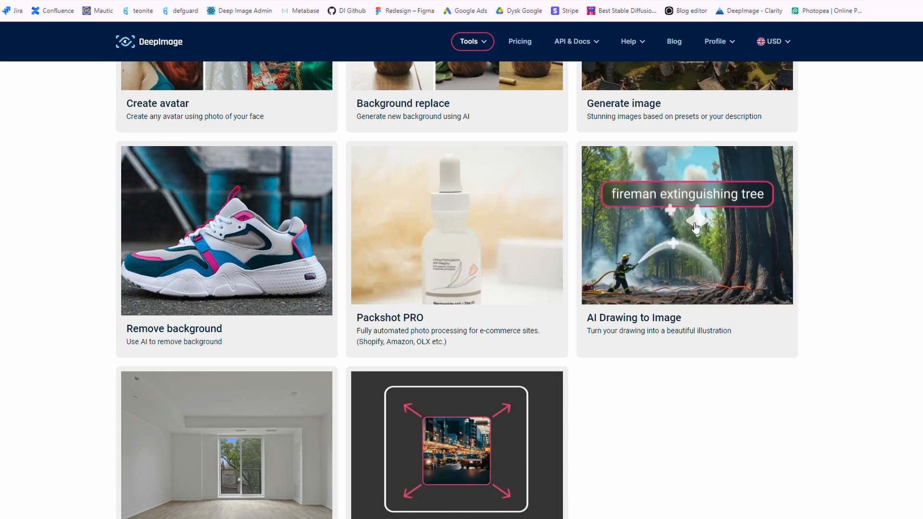
pyautogui.click(697, 234)
pyautogui.moveTo(366, 121)
pyautogui.mouseDown()
pyautogui.moveTo(547, 126)
pyautogui.moveTo(583, 149)
pyautogui.mouseUp()
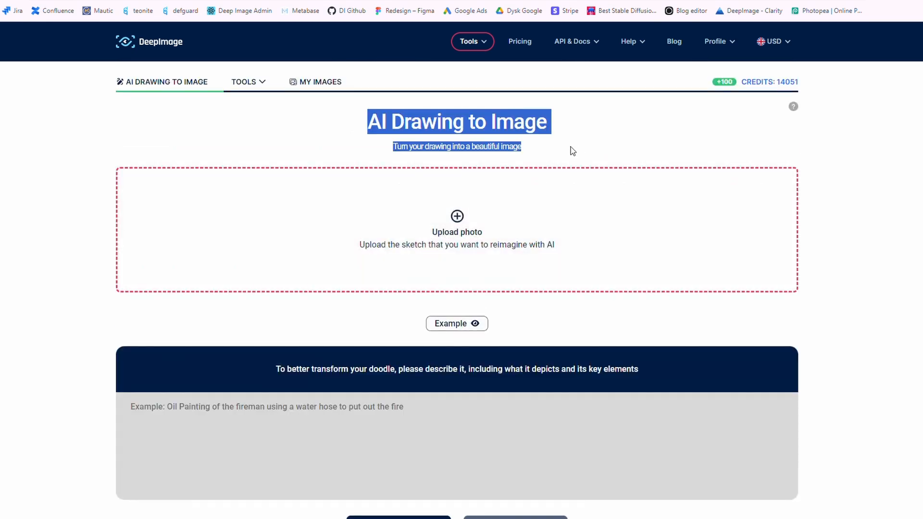
pyautogui.click(592, 142)
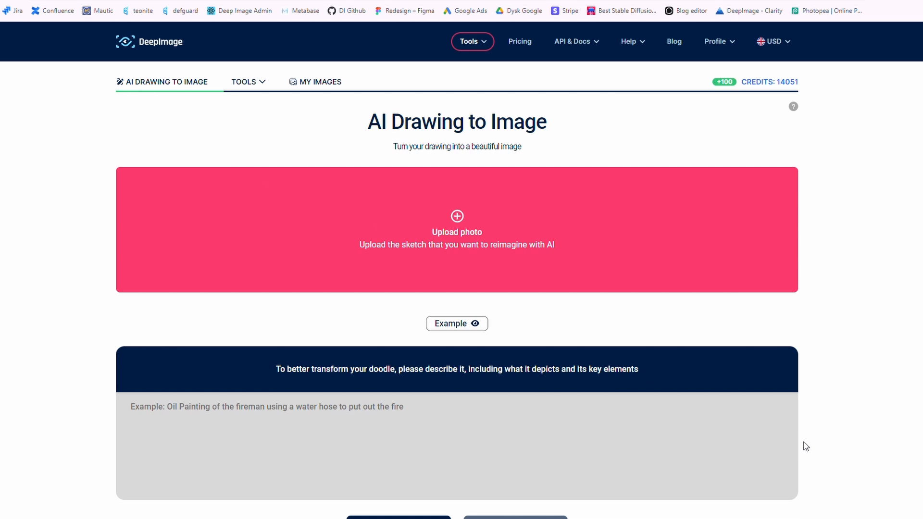
# - Generate an image from the girl drawing described as "A small girl and her two plush friends are going to school" and compare both
pyautogui.click(447, 429)
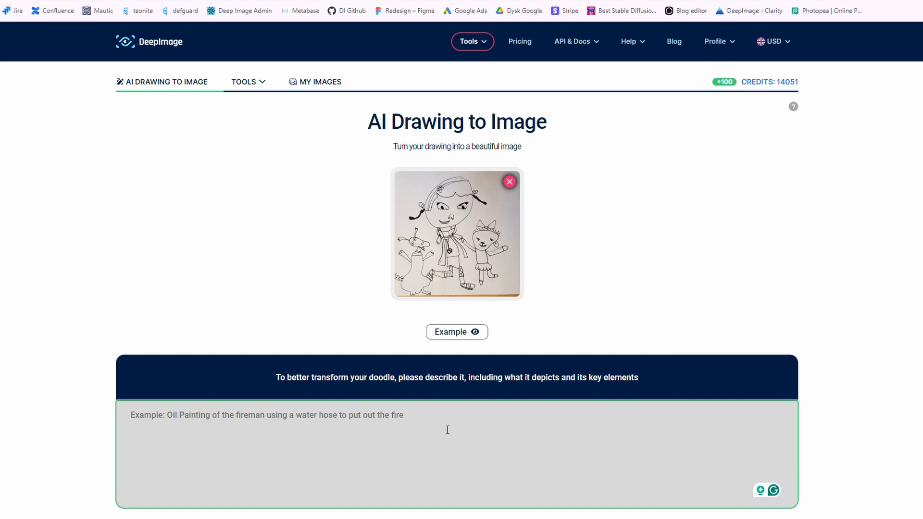
pyautogui.write('A small girl and her')
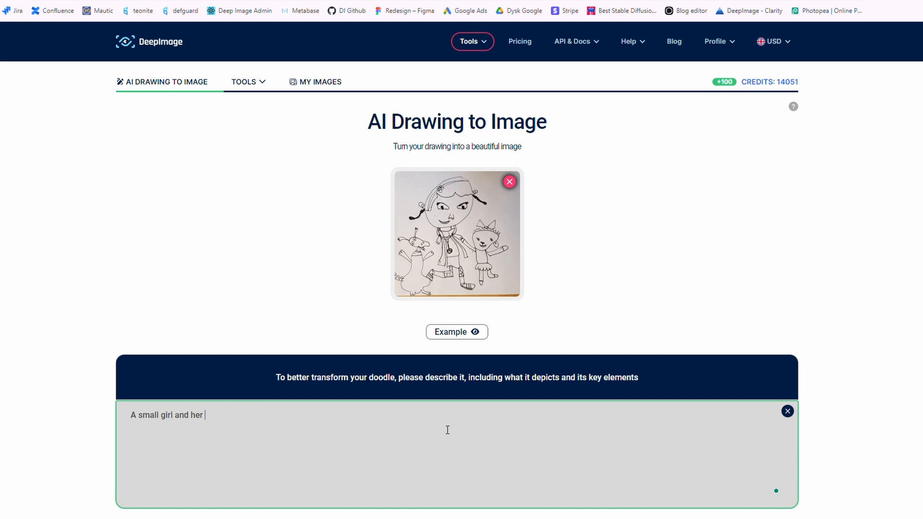
pyautogui.write(' two plush friends are going to scho')
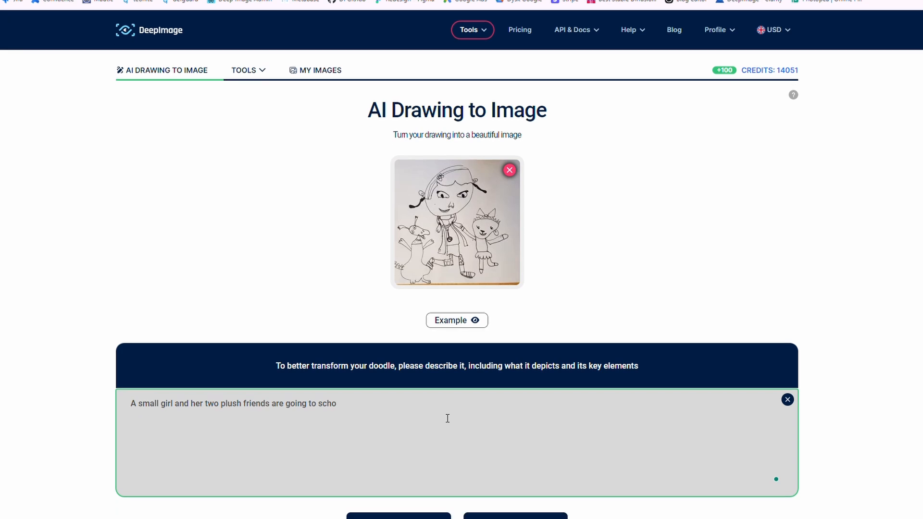
pyautogui.write('ol')
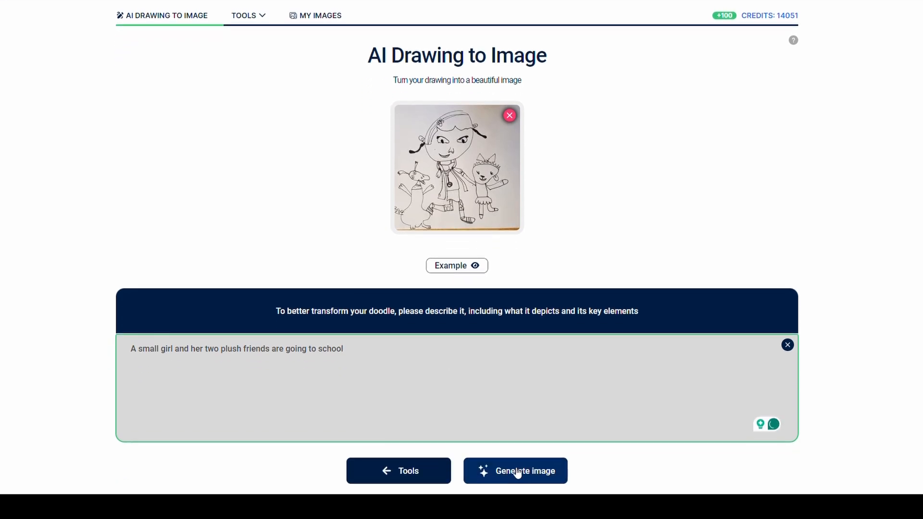
pyautogui.click(517, 473)
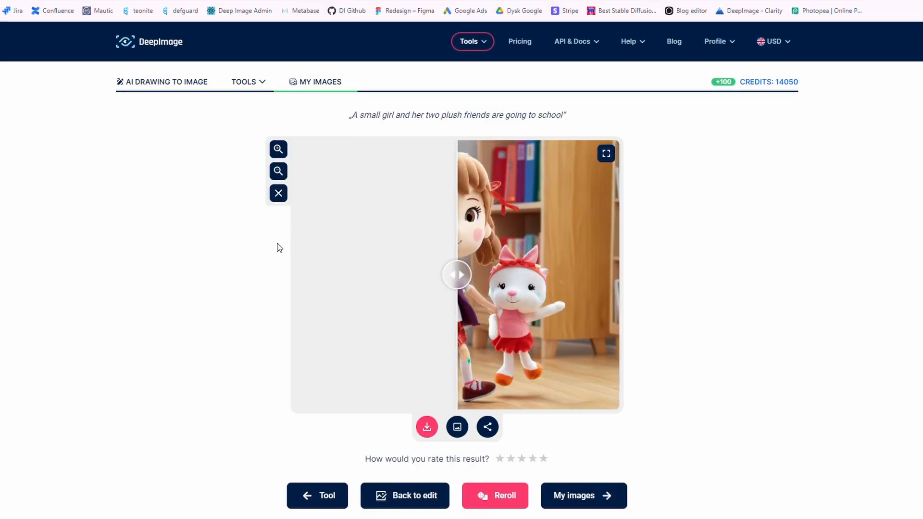
pyautogui.moveTo(458, 278)
pyautogui.mouseDown()
pyautogui.moveTo(303, 273)
pyautogui.moveTo(277, 264)
pyautogui.moveTo(766, 307)
pyautogui.mouseUp()
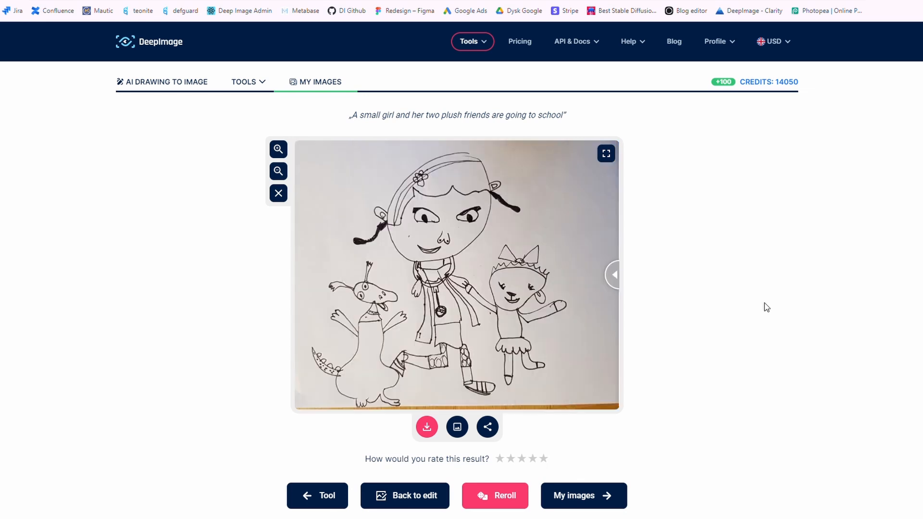
pyautogui.moveTo(758, 304); pyautogui.dragTo(293, 233)
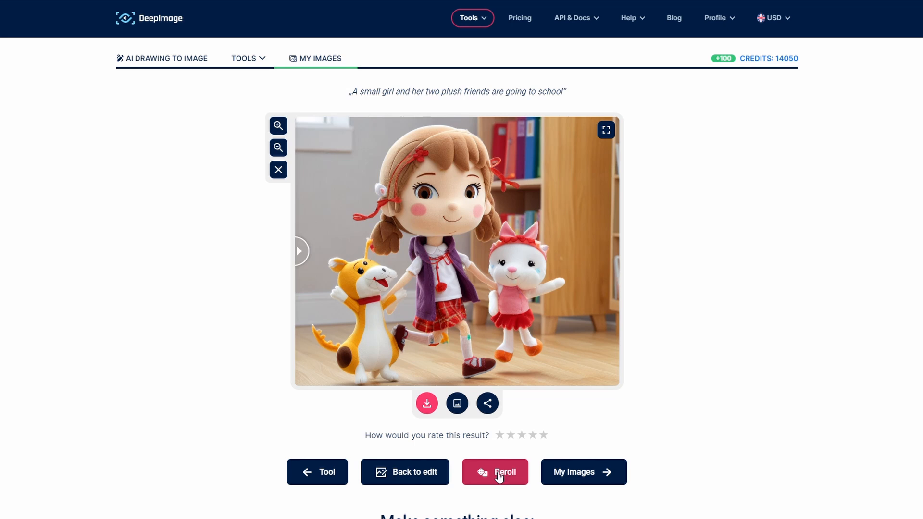
# - Replace "going to school" with "in the forest" in the drawing's description, then generate the image again and reveal the full result
pyautogui.click(415, 472)
pyautogui.scroll(-10, 456, 423)
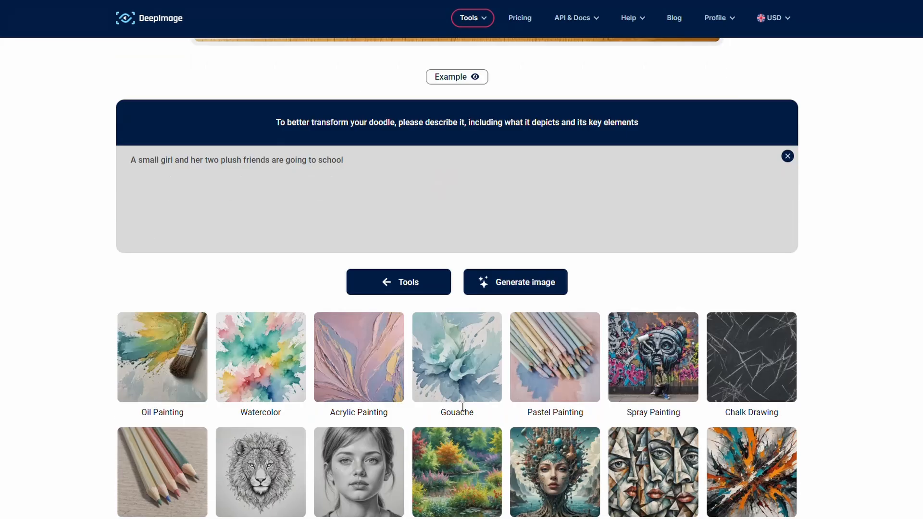
pyautogui.moveTo(401, 255); pyautogui.dragTo(288, 236)
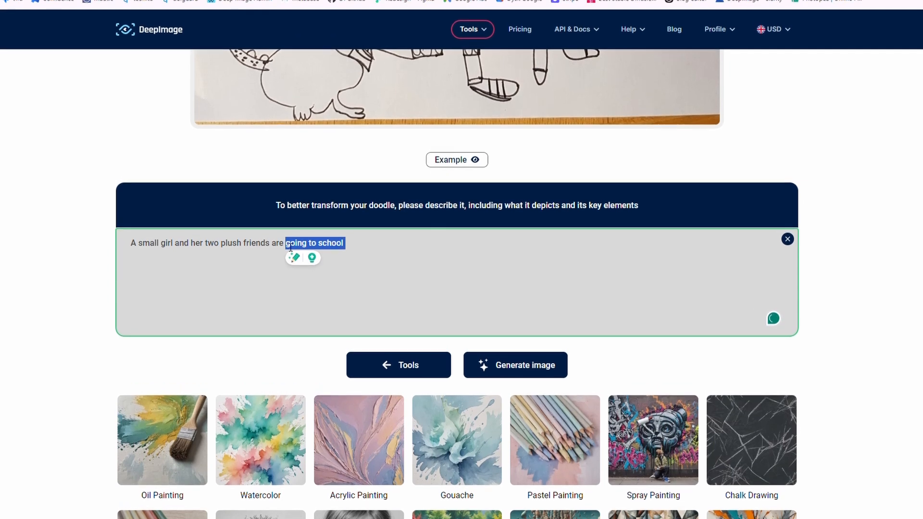
pyautogui.write('in the forest')
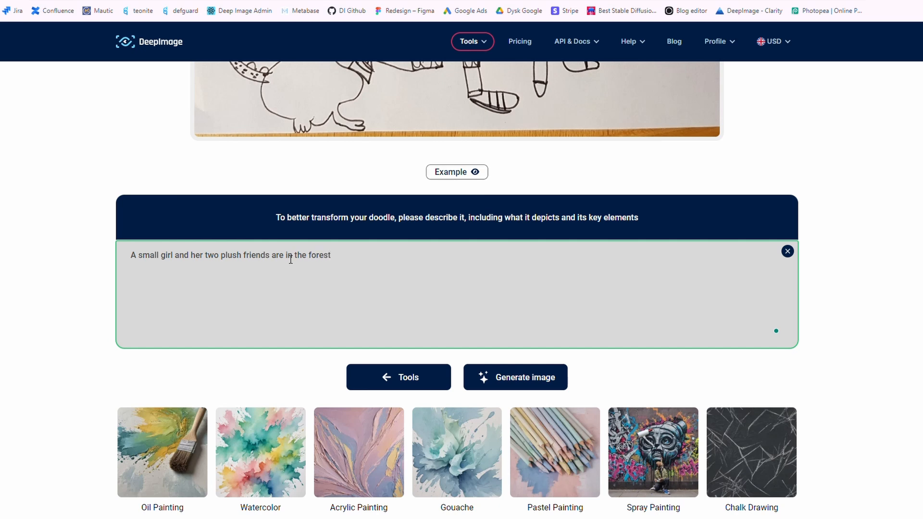
pyautogui.click(495, 383)
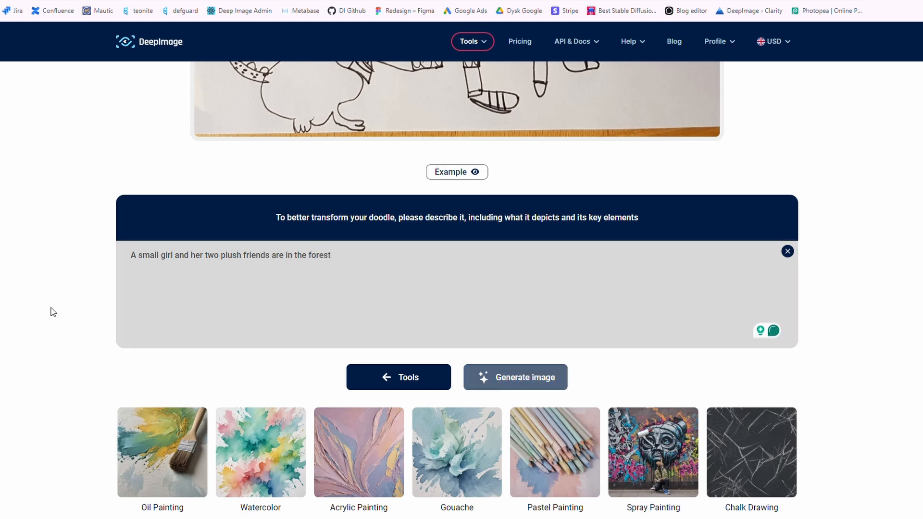
pyautogui.scroll(-3, 84, 377)
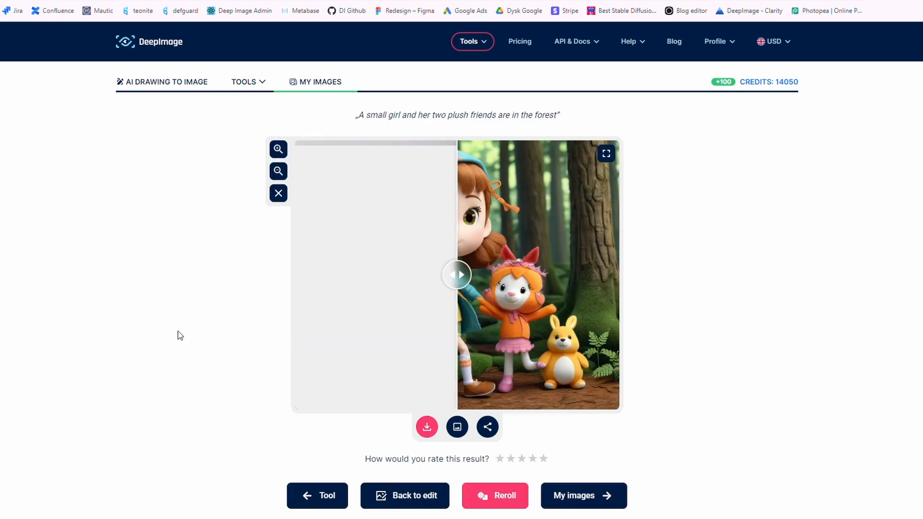
pyautogui.moveTo(458, 273); pyautogui.dragTo(283, 272)
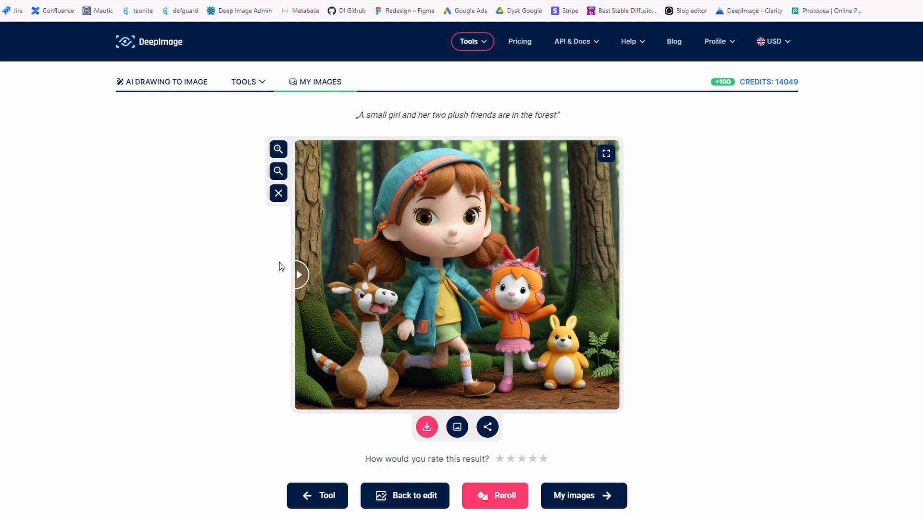
pyautogui.moveTo(279, 262)
pyautogui.mouseDown()
pyautogui.moveTo(613, 291)
pyautogui.moveTo(477, 269)
pyautogui.moveTo(202, 248)
pyautogui.moveTo(692, 287)
pyautogui.moveTo(313, 256)
pyautogui.moveTo(613, 274)
pyautogui.moveTo(310, 281)
pyautogui.moveTo(604, 281)
pyautogui.moveTo(283, 282)
pyautogui.moveTo(593, 282)
pyautogui.moveTo(632, 292)
pyautogui.moveTo(583, 284)
pyautogui.moveTo(313, 287)
pyautogui.moveTo(620, 286)
pyautogui.moveTo(225, 284)
pyautogui.moveTo(601, 283)
pyautogui.moveTo(303, 284)
pyautogui.mouseUp()
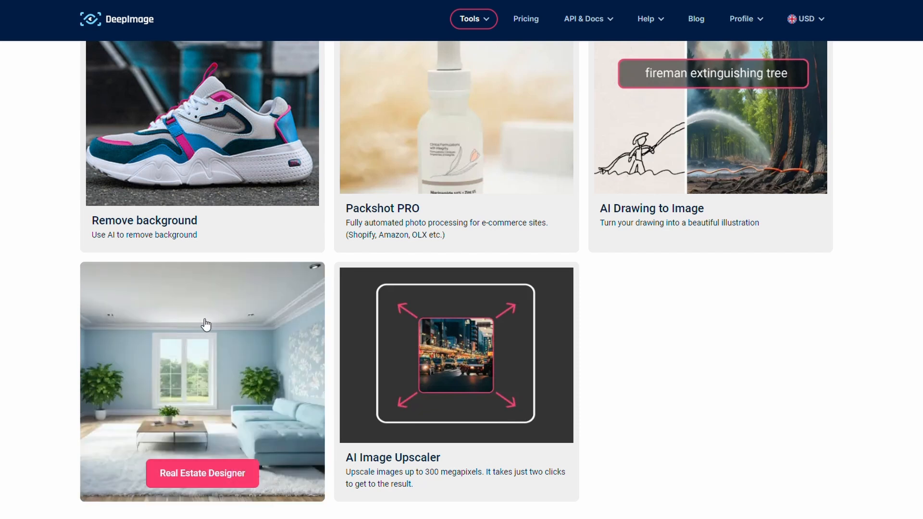
# - Open the Real Estate Designer tool and upload the photo of the empty room with a ceiling fan
pyautogui.click(205, 325)
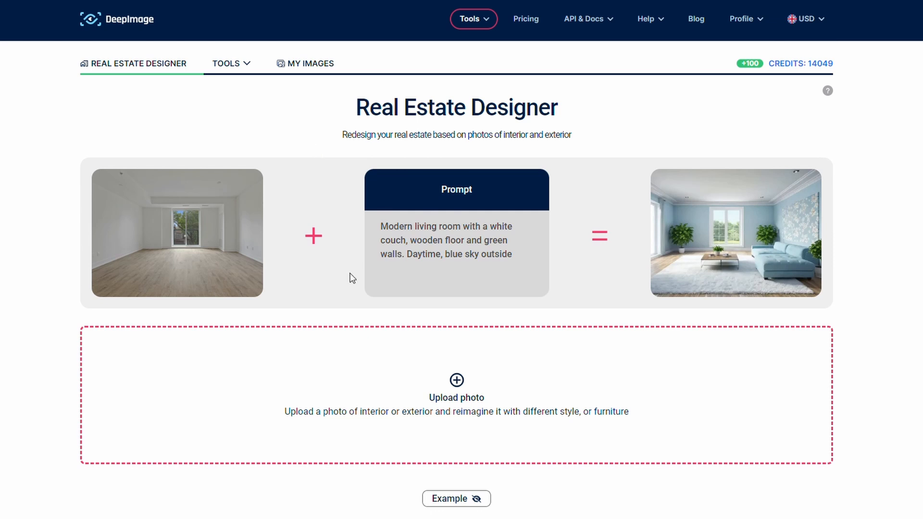
pyautogui.scroll(-3, 335, 282)
pyautogui.scroll(3, 340, 284)
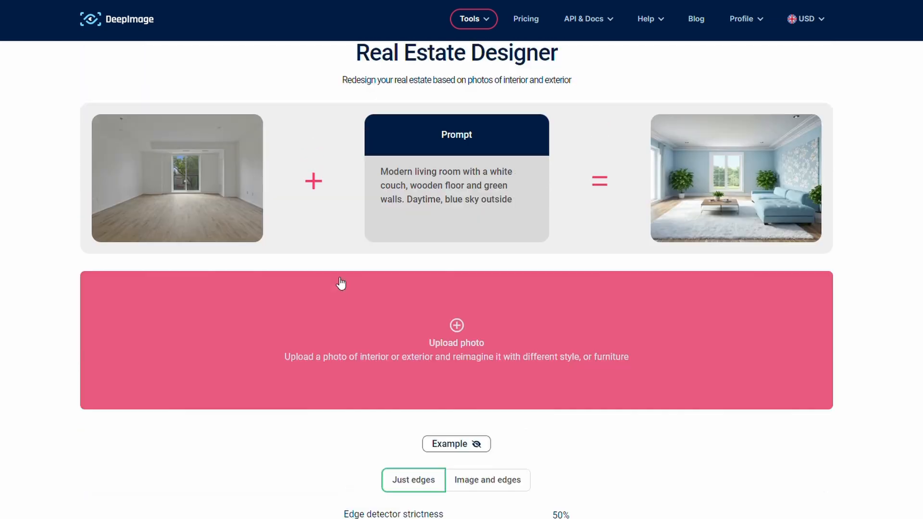
pyautogui.scroll(-1, 350, 248)
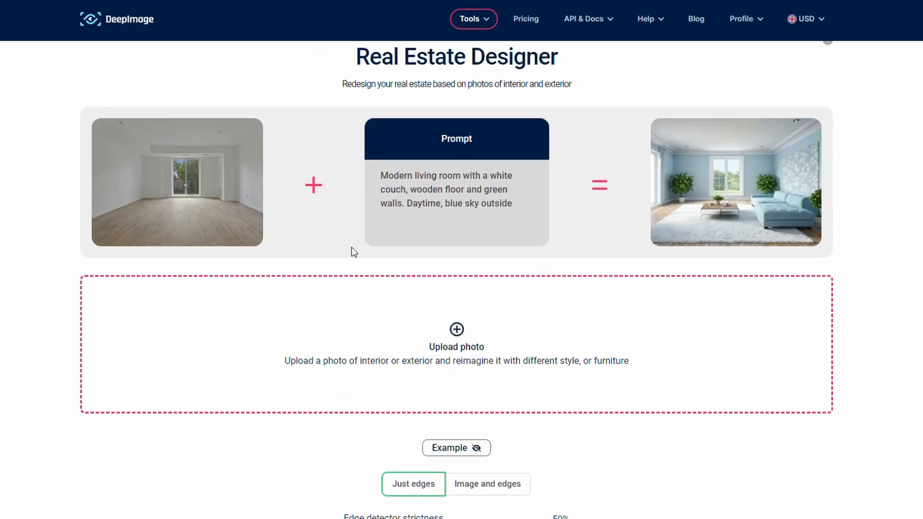
pyautogui.scroll(-1, 456, 324)
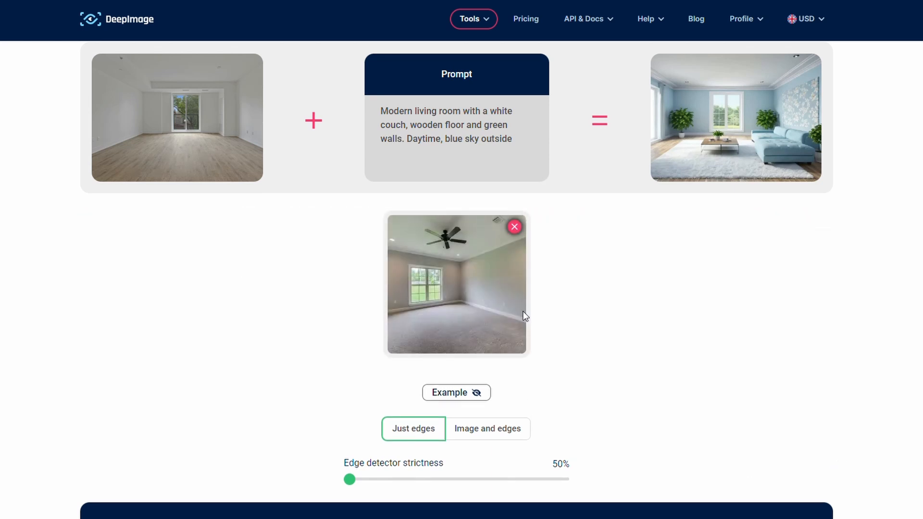
# - Describe the empty room's redesign as "This is a teenager bedroom with bed, desk, furniture, led lights, guitar, blue walls"
pyautogui.scroll(-6, 404, 321)
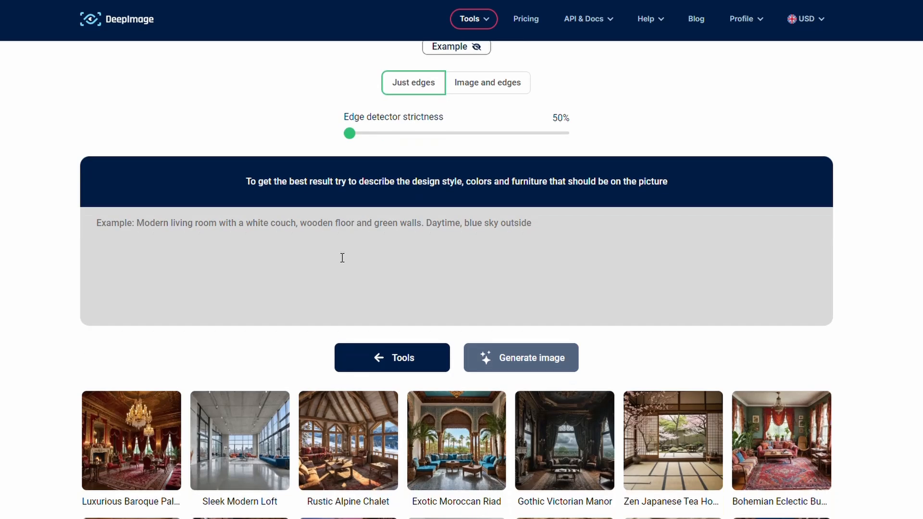
pyautogui.scroll(2, 357, 285)
pyautogui.click(317, 354)
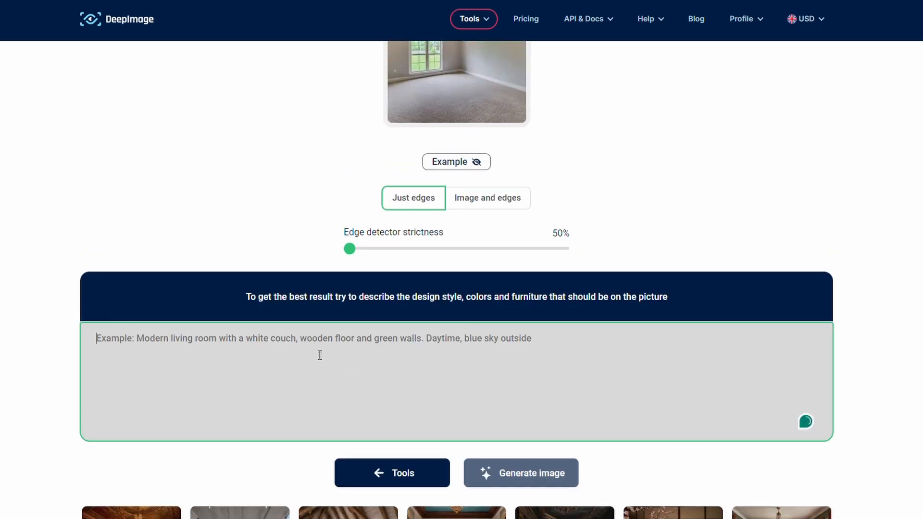
pyautogui.scroll(2, 242, 354)
pyautogui.scroll(-4, 233, 264)
pyautogui.scroll(8, 233, 296)
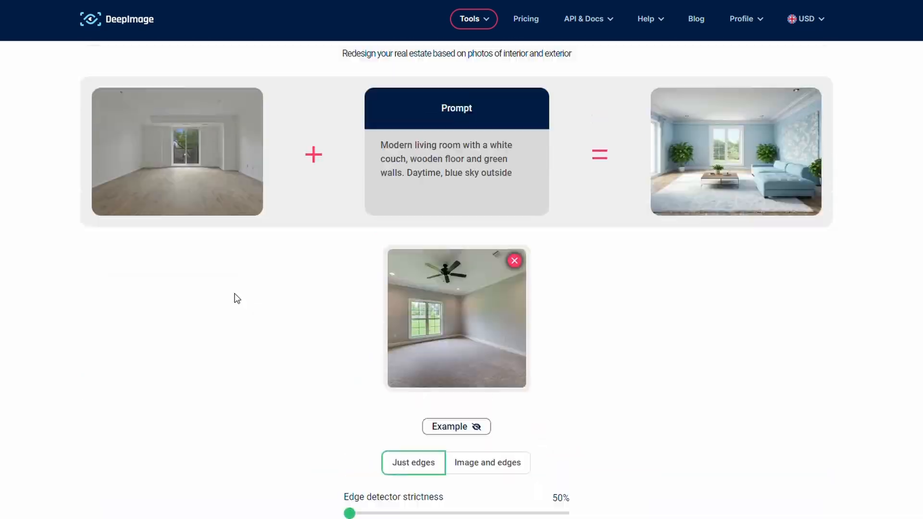
pyautogui.scroll(-2, 241, 320)
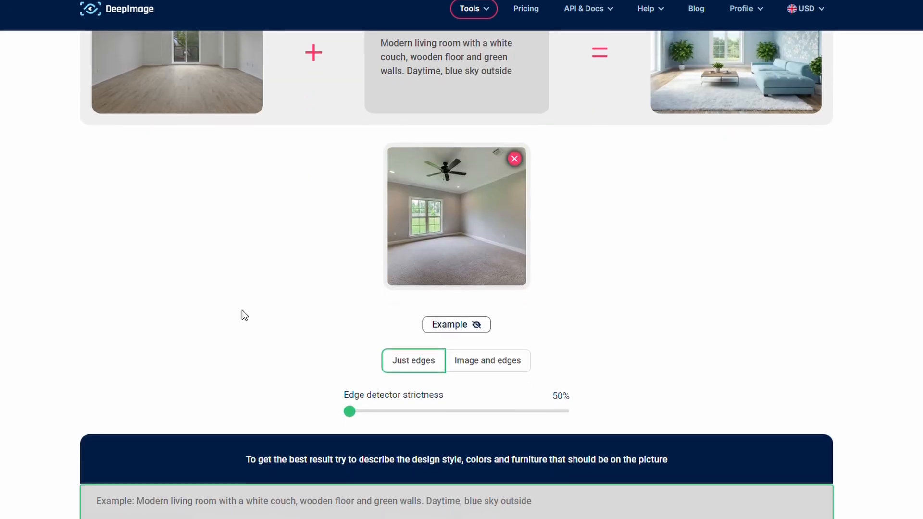
pyautogui.write('This is ')
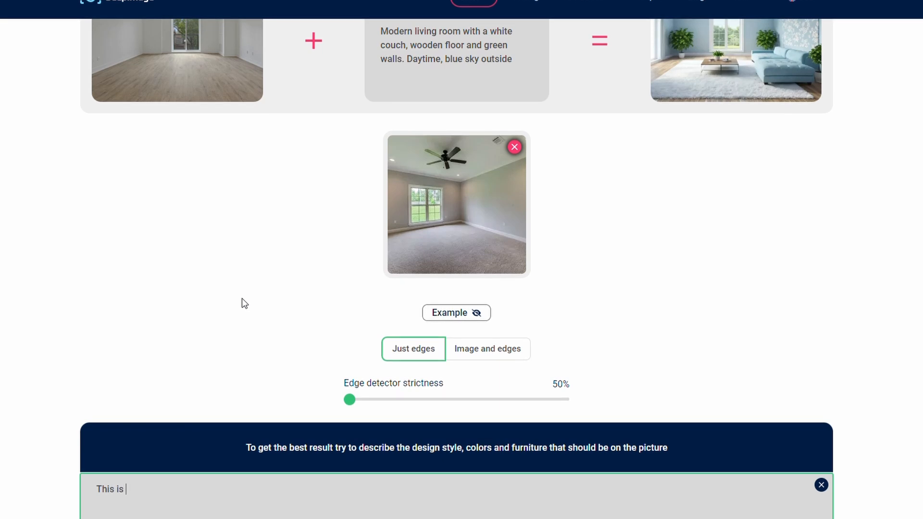
pyautogui.write('a teeen')
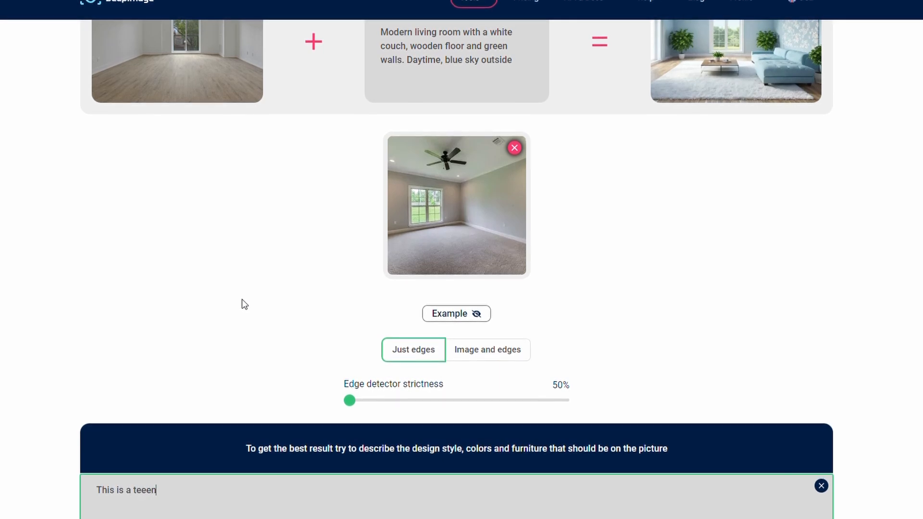
pyautogui.press('BackSpace')
pyautogui.press('BackSpace')
pyautogui.write('nager be')
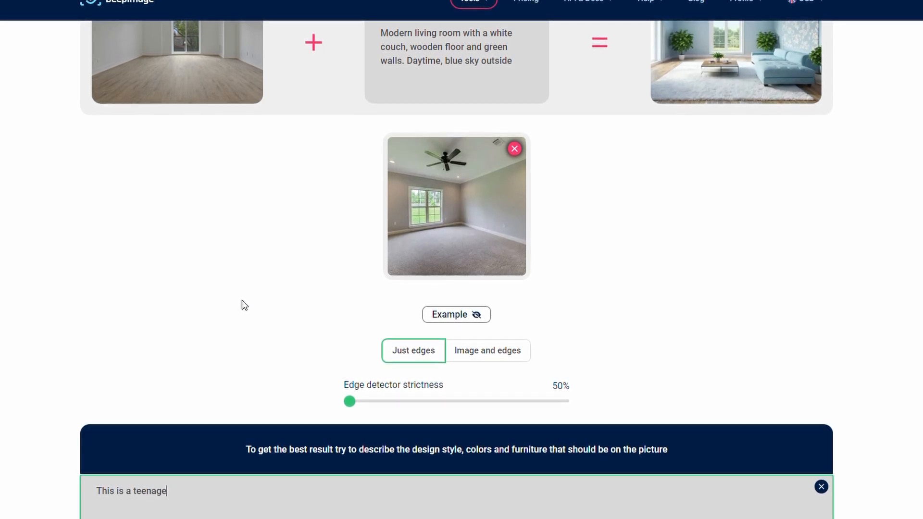
pyautogui.write('droom with ')
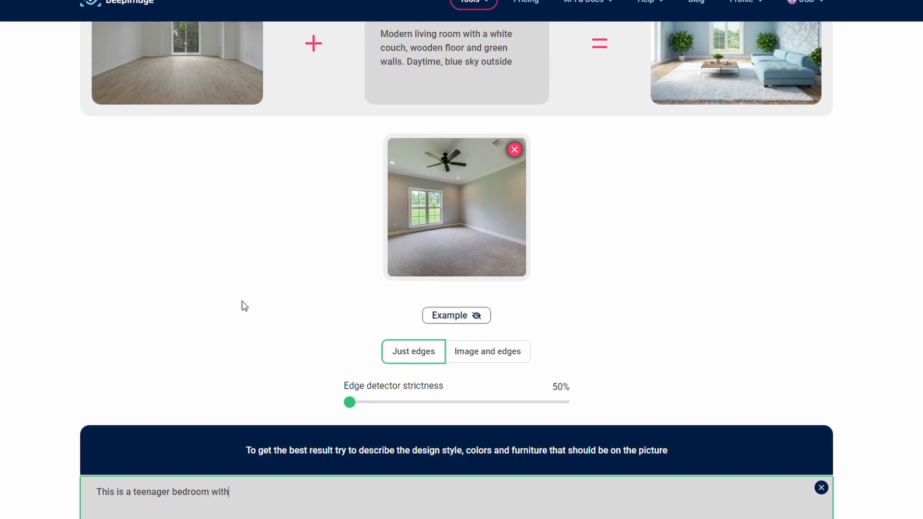
pyautogui.write('bed, d')
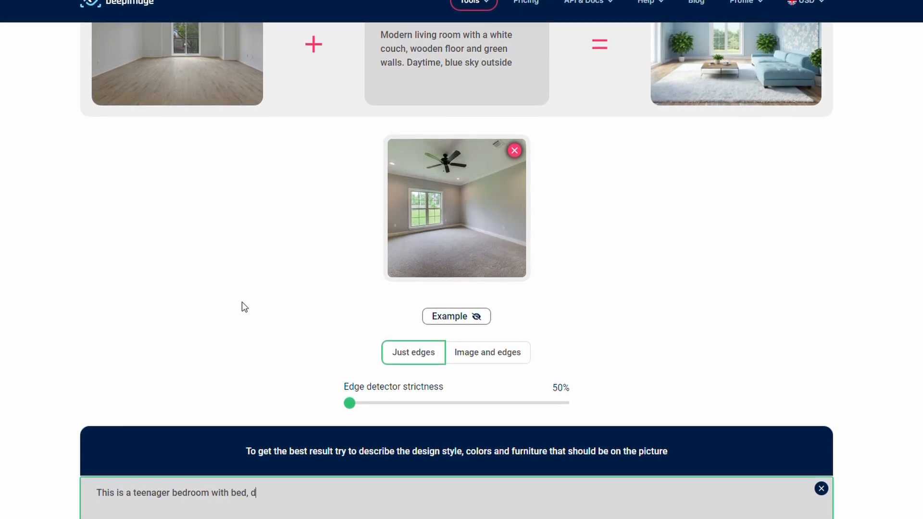
pyautogui.write('esk, furniture,')
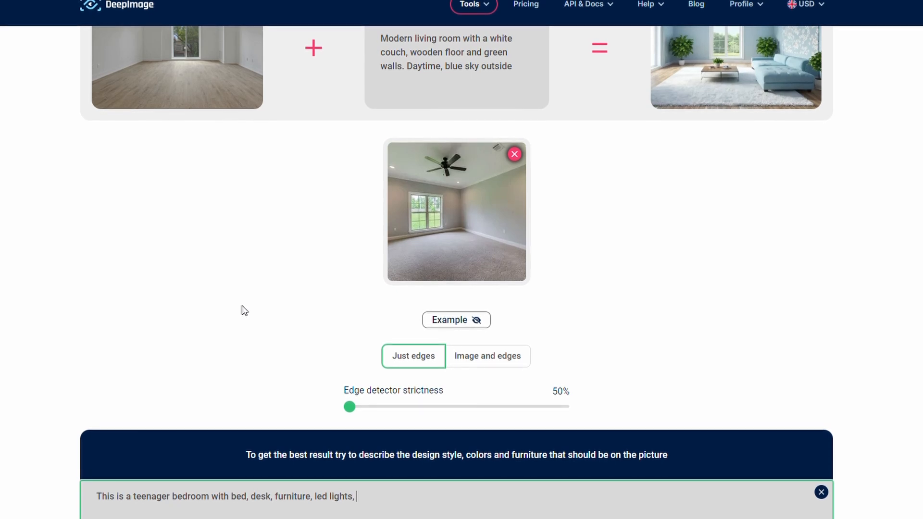
pyautogui.write('led lights, guitar, ')
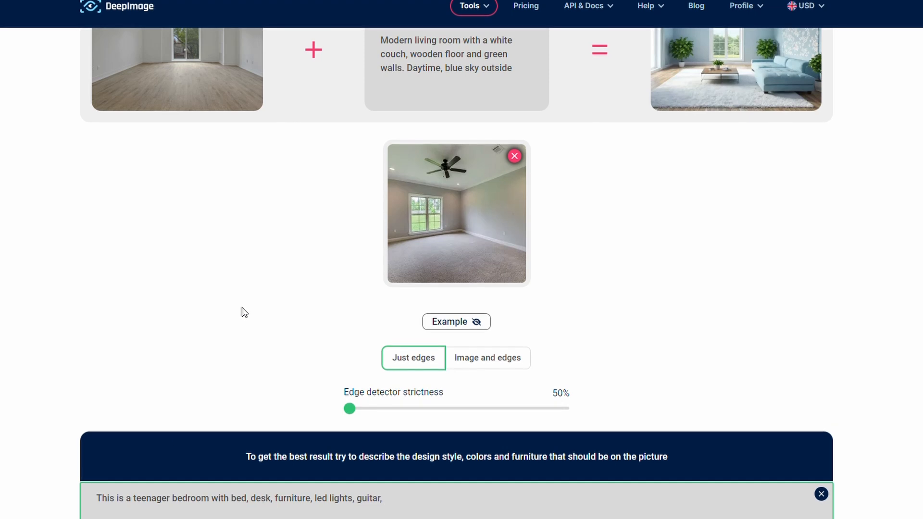
pyautogui.write('blue')
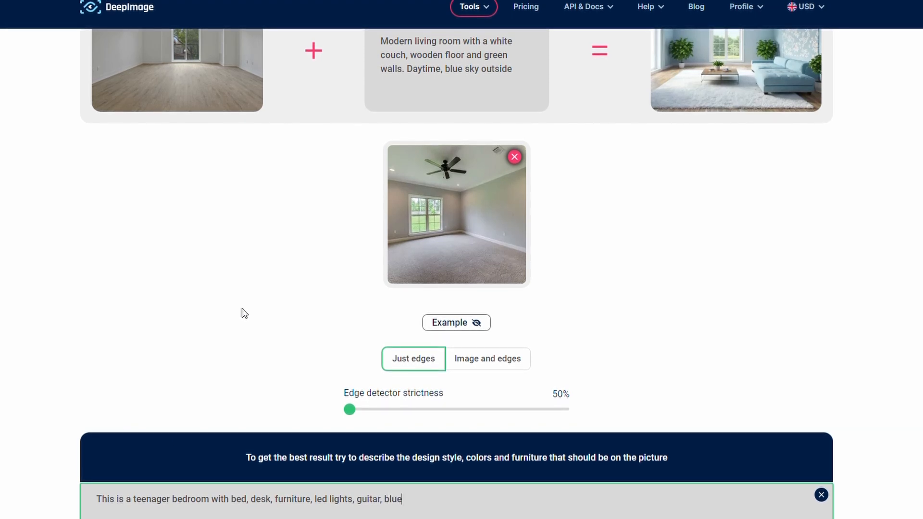
pyautogui.write(' walls')
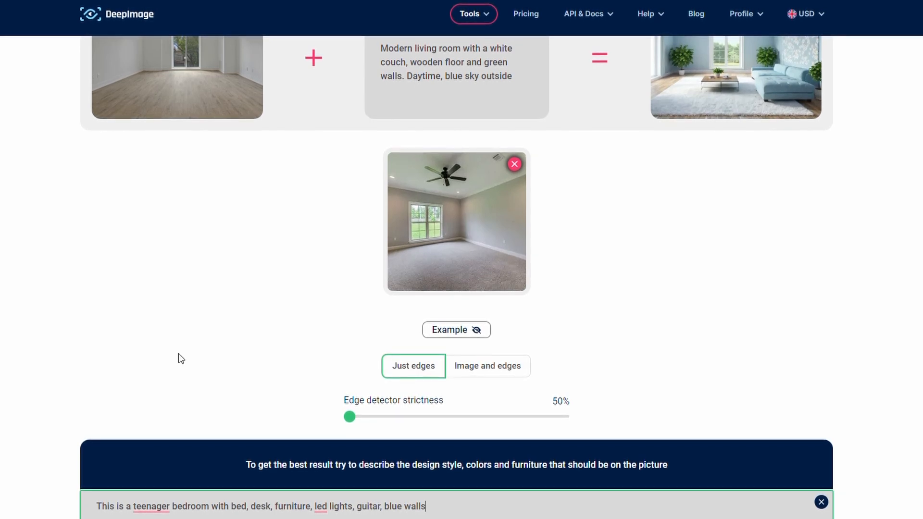
# - Change "teenager" to "teenage boy" in the room description and generate the redesigned image
pyautogui.scroll(-3, 233, 352)
pyautogui.click(159, 340)
pyautogui.click(164, 367)
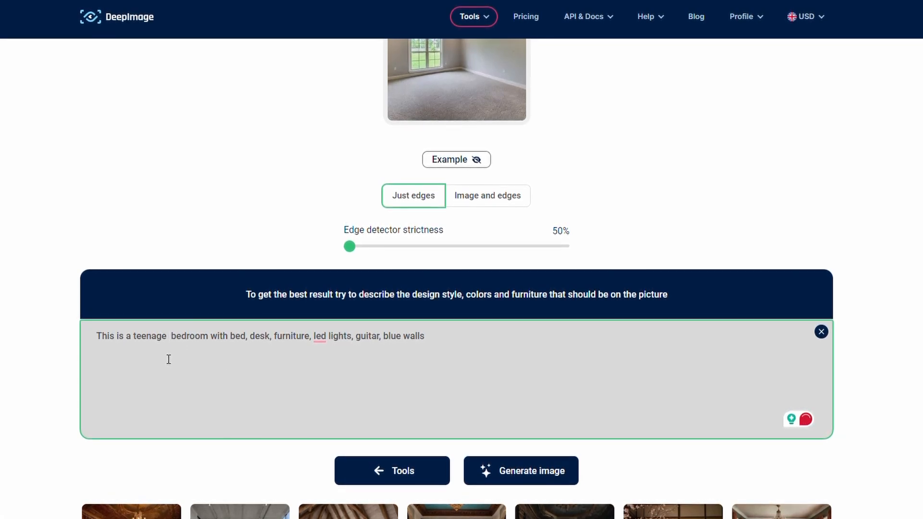
pyautogui.write('boy')
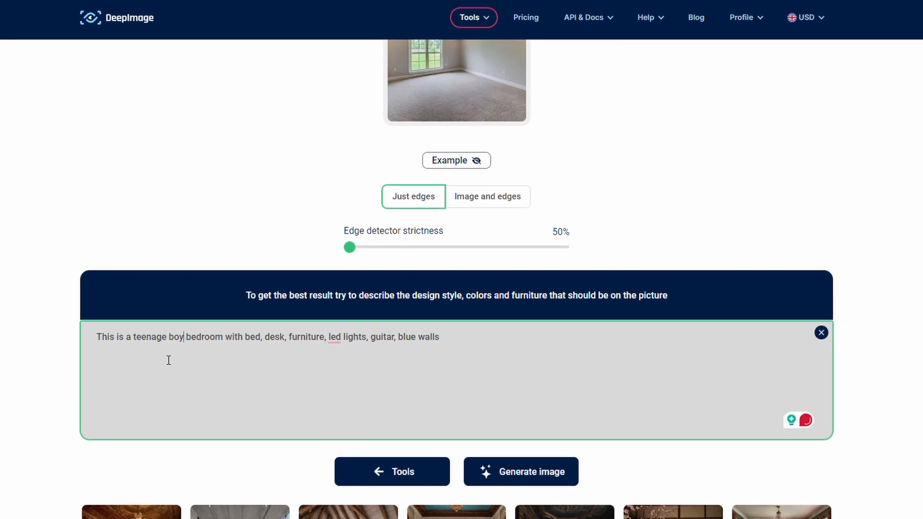
pyautogui.click(533, 476)
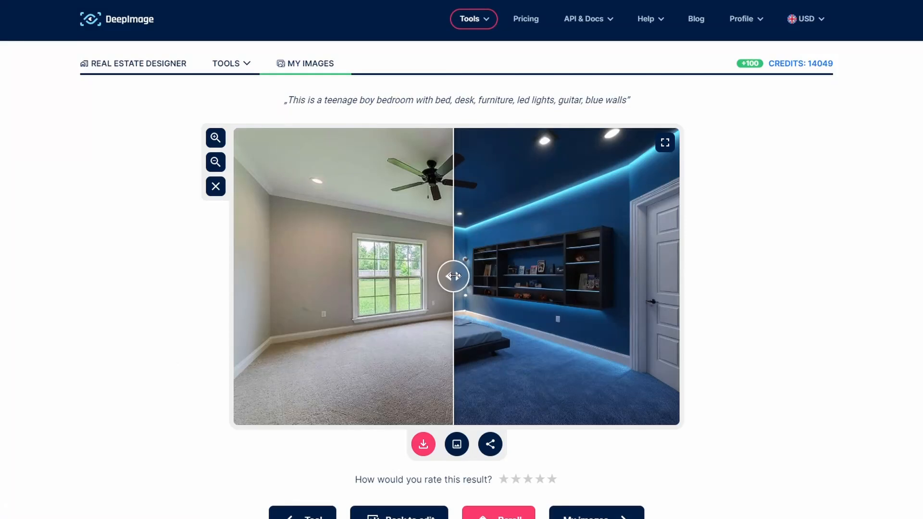
# - Reveal the full redesigned bedroom, then reroll the design with the same description and reveal the new version
pyautogui.moveTo(453, 276); pyautogui.dragTo(205, 265)
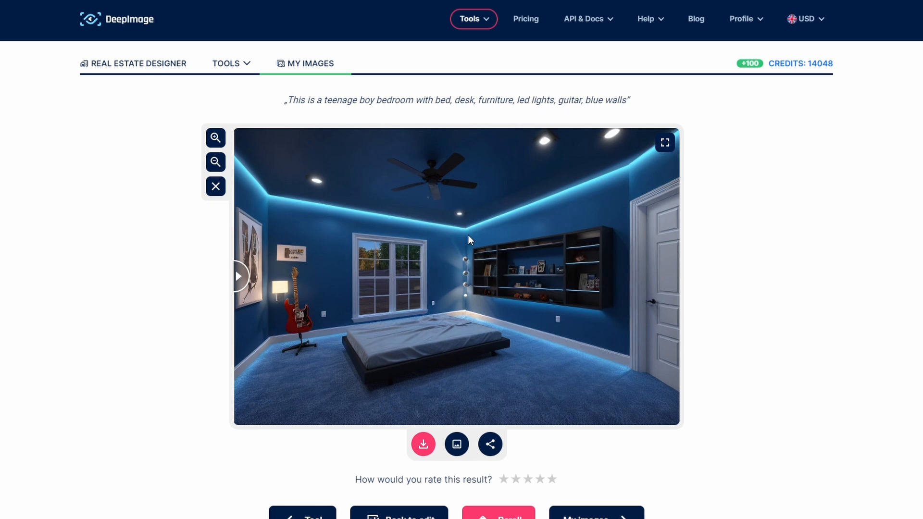
pyautogui.moveTo(239, 276); pyautogui.dragTo(194, 257)
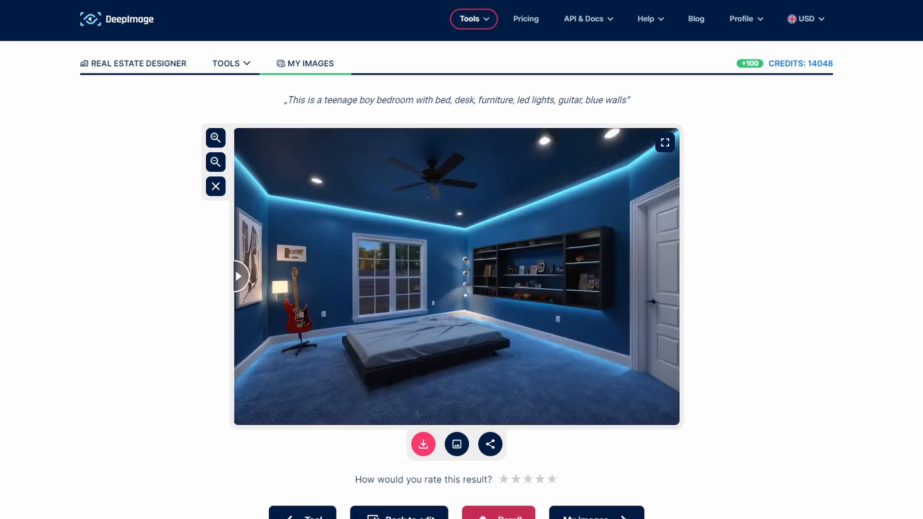
pyautogui.click(407, 509)
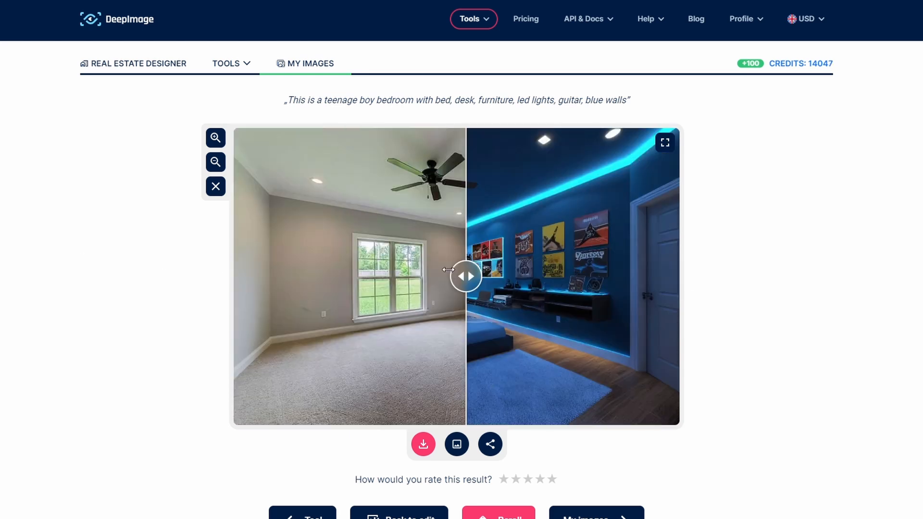
pyautogui.moveTo(680, 288); pyautogui.dragTo(227, 267)
# - Open both blue bedroom designs from the saved images to compare them, and reveal the version with wall posters in full
pyautogui.click(310, 64)
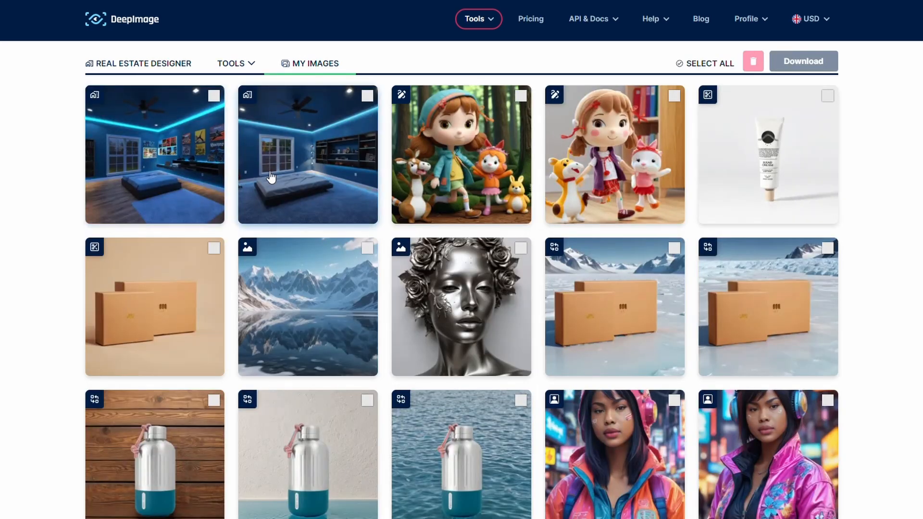
pyautogui.click(275, 157)
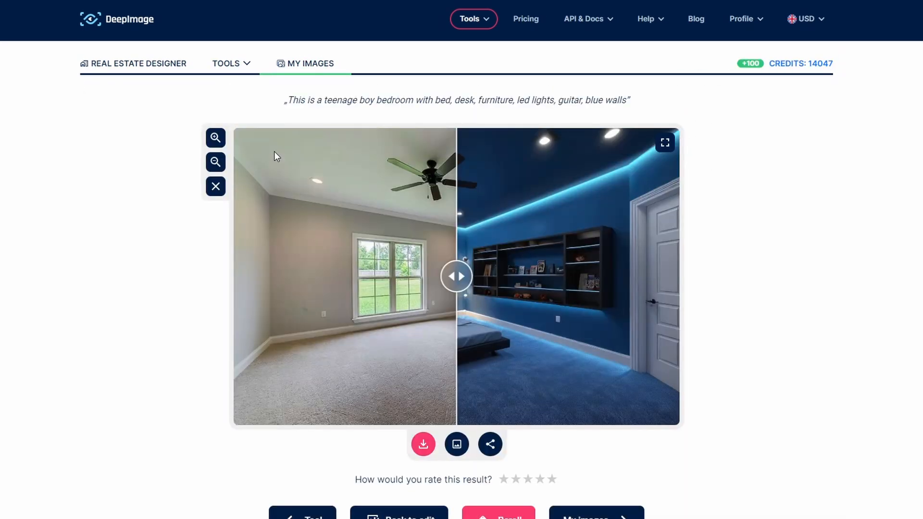
pyautogui.click(298, 67)
pyautogui.click(183, 197)
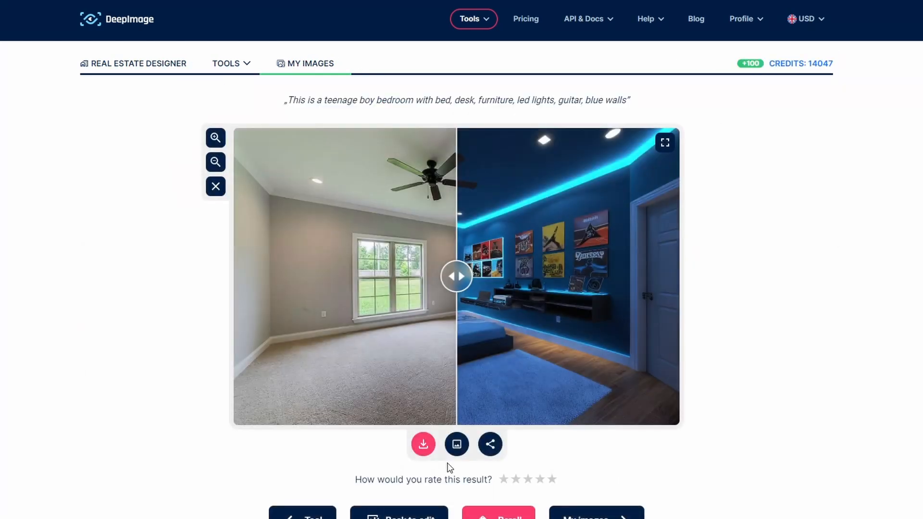
pyautogui.click(457, 444)
pyautogui.scroll(-1, 490, 449)
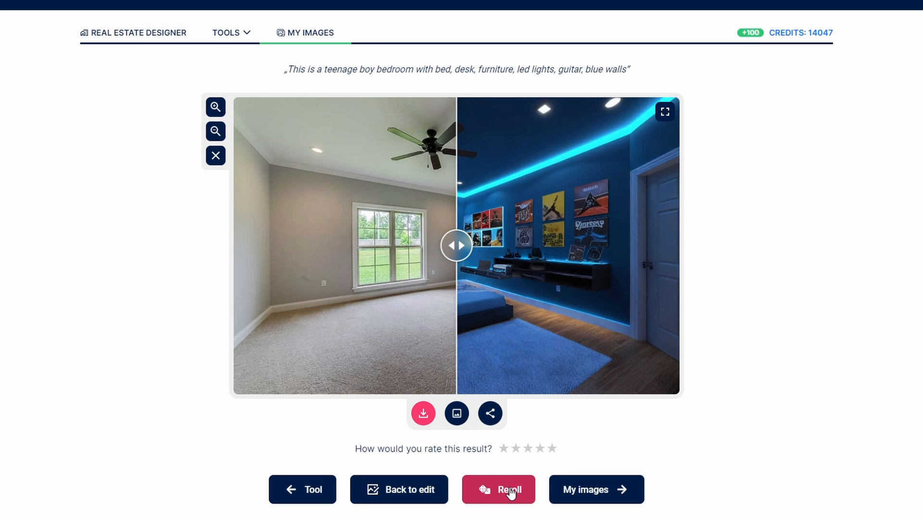
pyautogui.moveTo(458, 245); pyautogui.dragTo(153, 208)
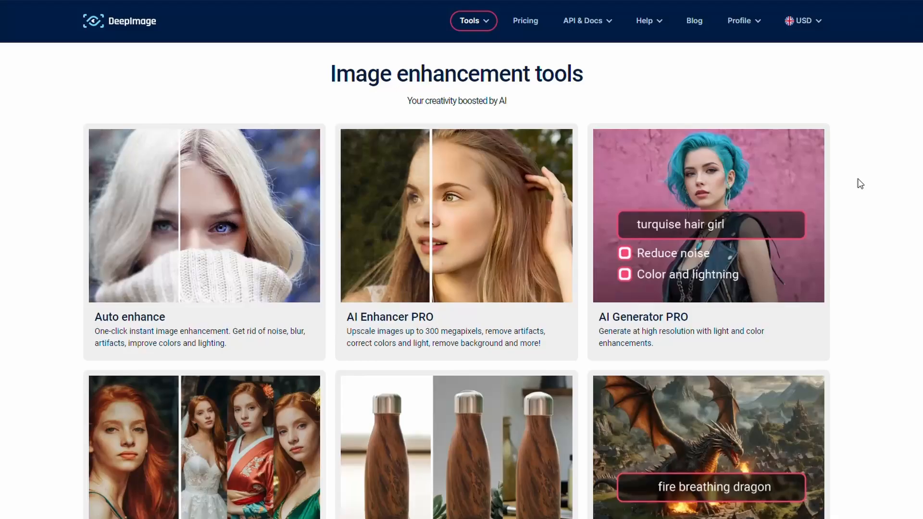
# - Open the AI Image Upscaler from the tools overview and upload the portrait of the woman against a pink wall
pyautogui.click(478, 21)
pyautogui.click(446, 44)
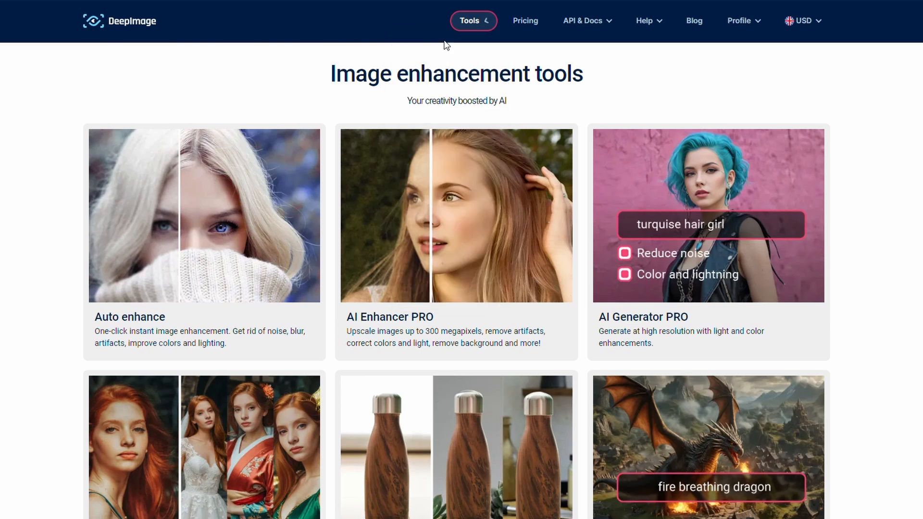
pyautogui.scroll(-12, 25, 122)
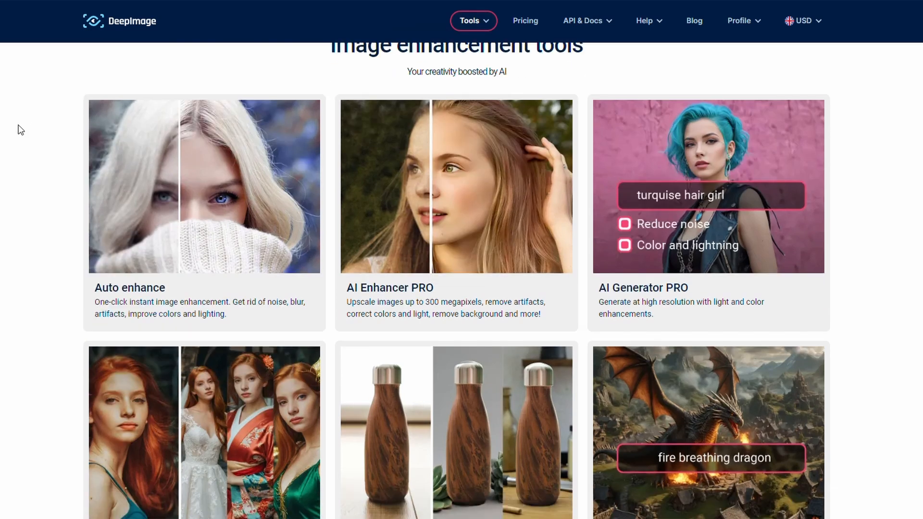
pyautogui.scroll(-1, 20, 130)
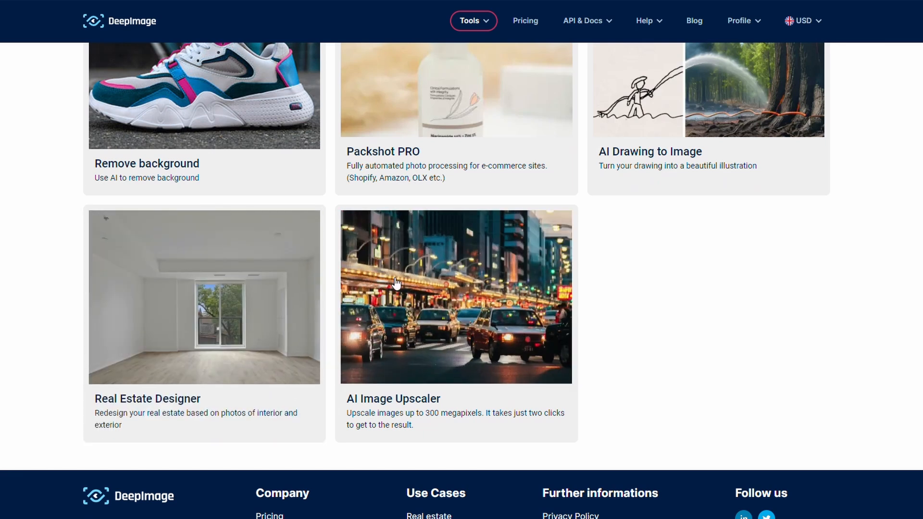
pyautogui.click(430, 284)
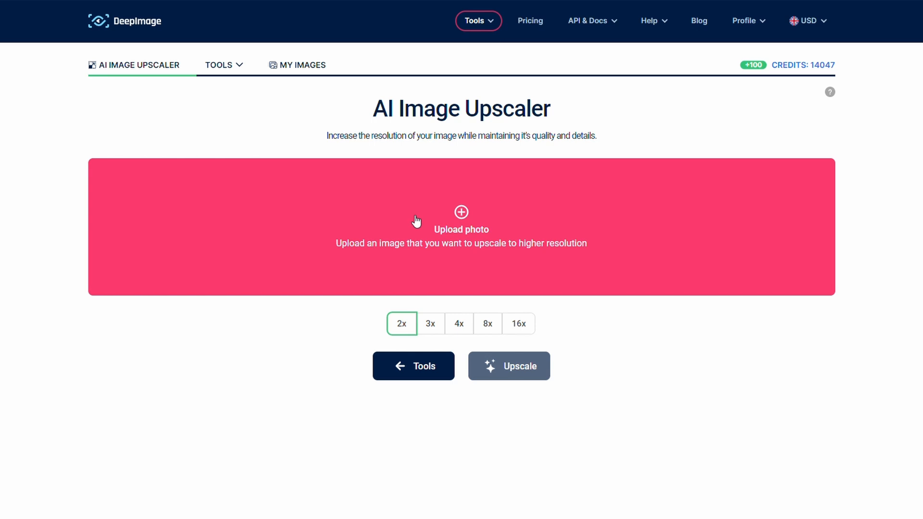
pyautogui.moveTo(365, 107); pyautogui.dragTo(623, 136)
pyautogui.click(623, 140)
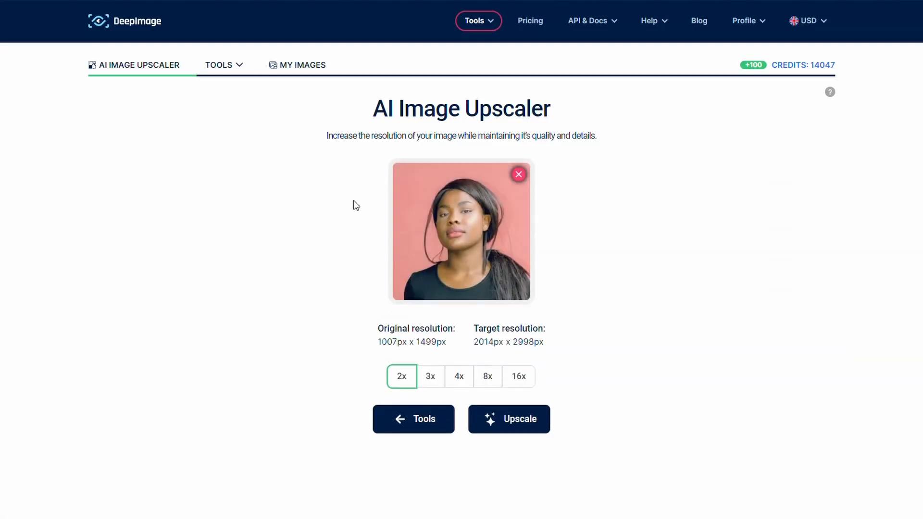
# - Try the 3x, 4x, 8x and 16x upscale factors on the portrait to compare their target resolutions
pyautogui.click(435, 381)
pyautogui.click(460, 381)
pyautogui.click(492, 381)
pyautogui.click(521, 377)
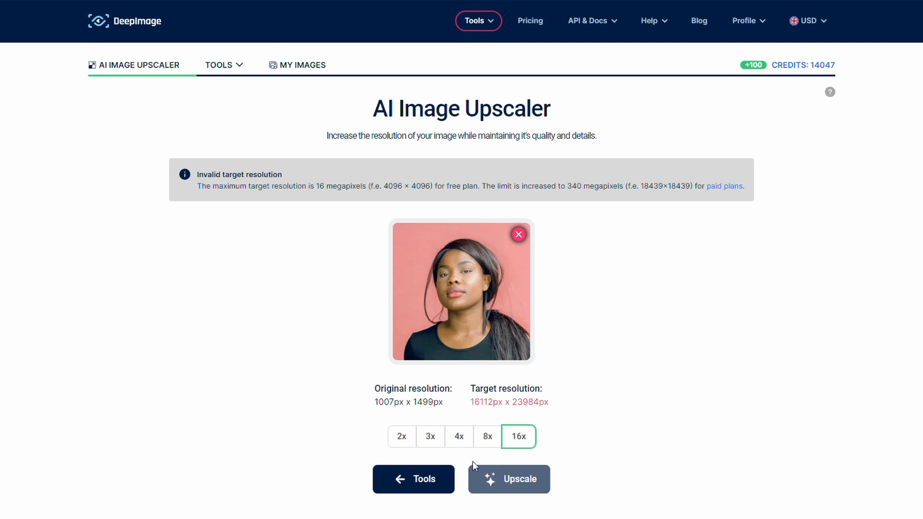
pyautogui.click(487, 436)
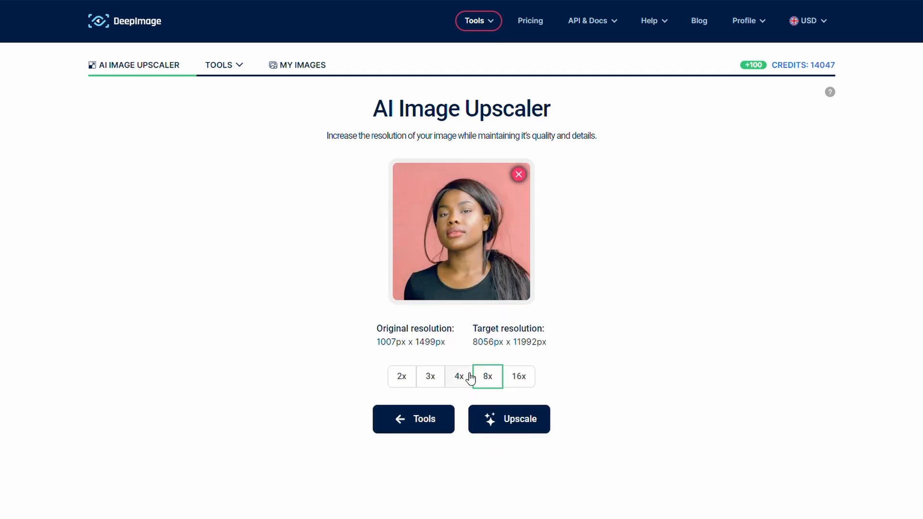
pyautogui.click(518, 374)
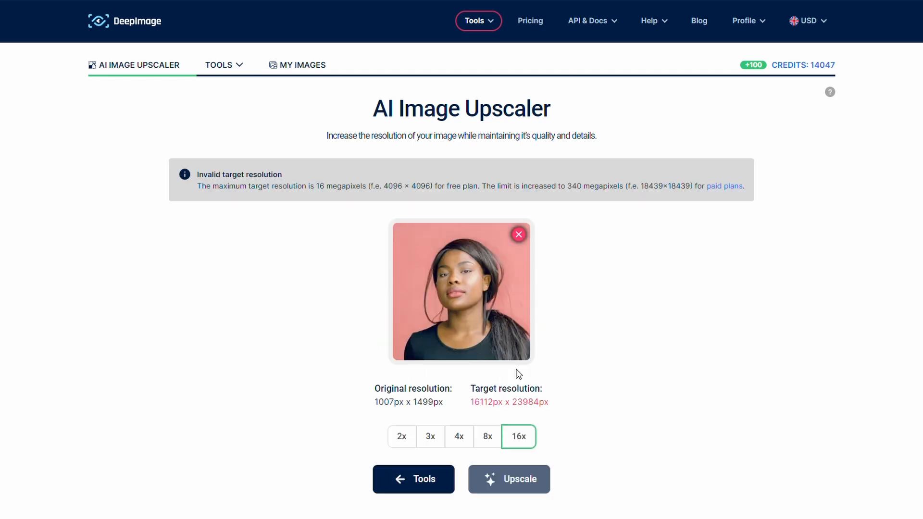
pyautogui.click(487, 435)
pyautogui.click(467, 382)
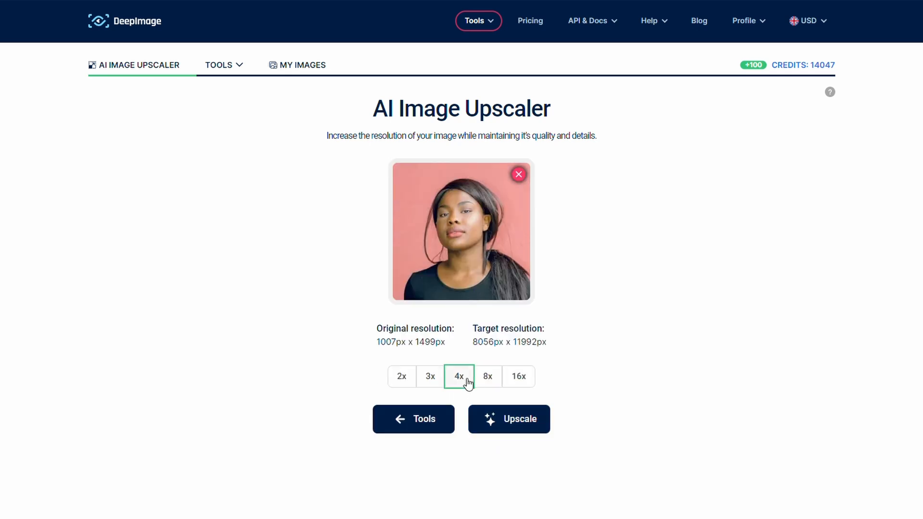
# - Set the upscale factor to 3x and upscale the portrait
pyautogui.click(435, 379)
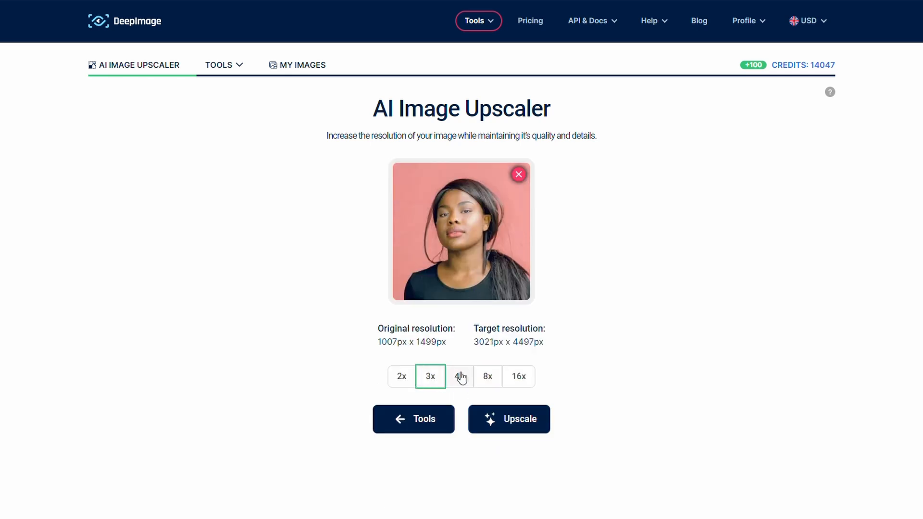
pyautogui.click(525, 426)
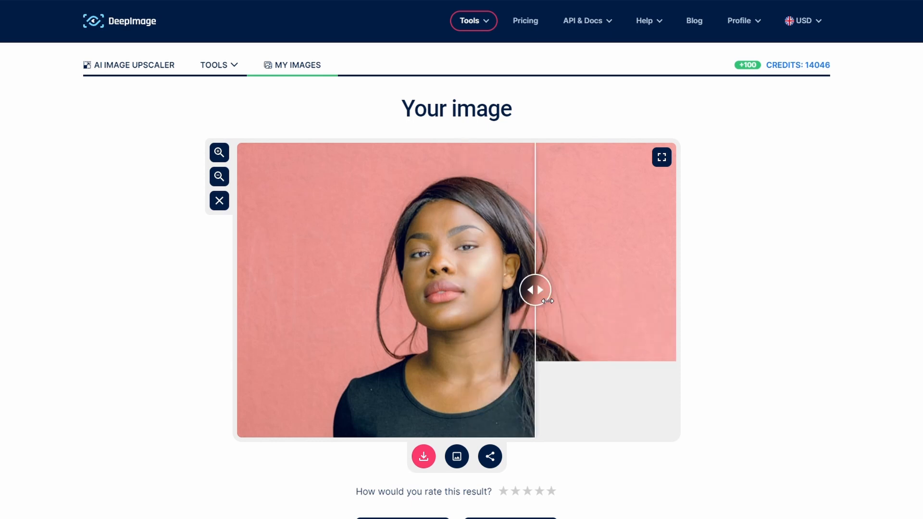
# - Reveal the upscaled portrait in full over the original and examine the details of the face and hair up close
pyautogui.moveTo(680, 295); pyautogui.dragTo(202, 274)
pyautogui.scroll(2, 552, 331)
pyautogui.scroll(3, 538, 313)
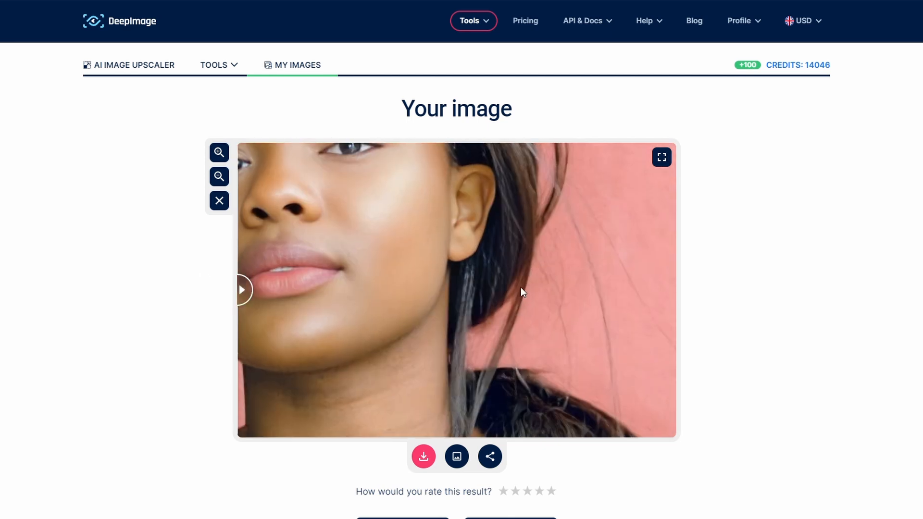
pyautogui.moveTo(278, 271); pyautogui.dragTo(220, 264)
pyautogui.moveTo(442, 288); pyautogui.dragTo(615, 331)
pyautogui.moveTo(244, 290); pyautogui.dragTo(195, 304)
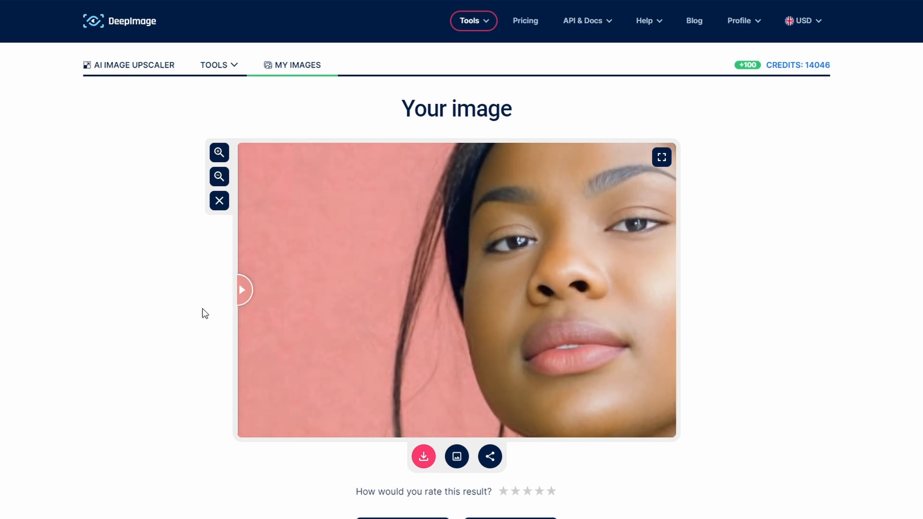
pyautogui.scroll(-4, 451, 339)
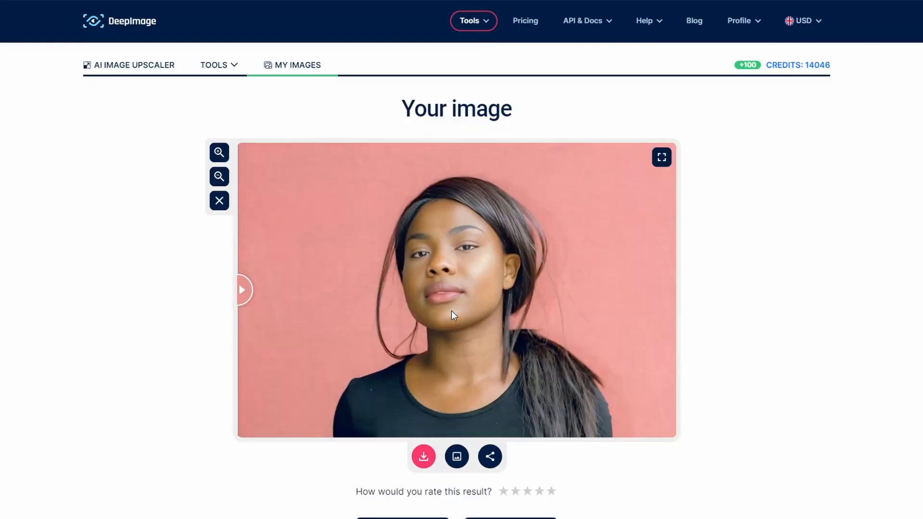
# - Try the image and share options for the upscaled portrait, revealing the upscaled version in full again
pyautogui.scroll(-4, 148, 370)
pyautogui.scroll(2, 154, 370)
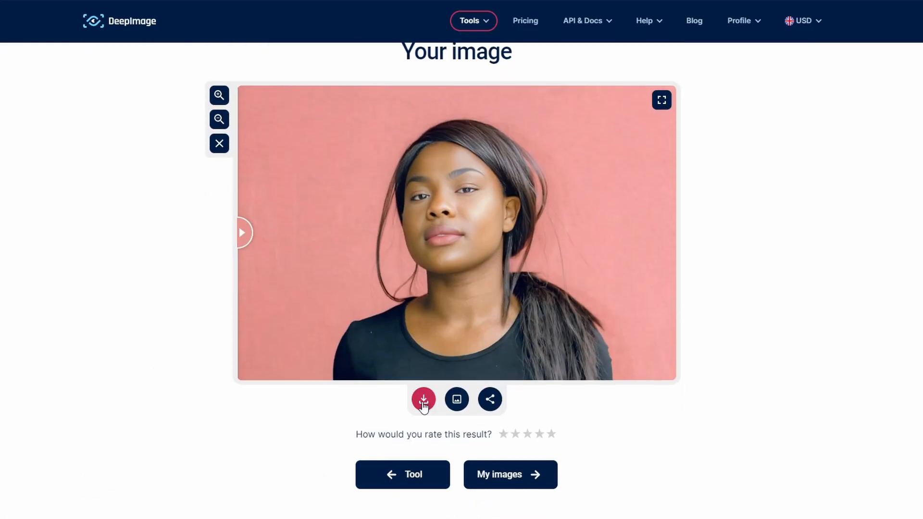
pyautogui.click(457, 399)
pyautogui.moveTo(457, 239); pyautogui.dragTo(192, 233)
pyautogui.click(496, 402)
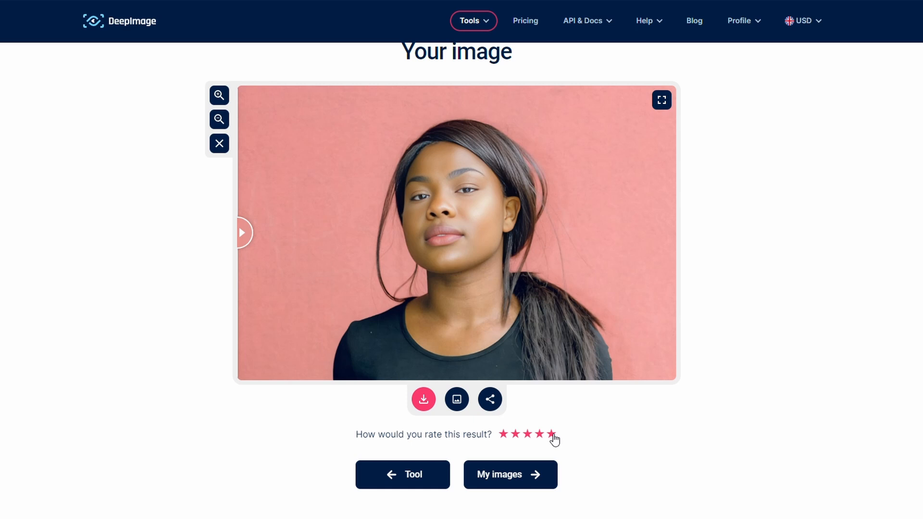
# - Leave the upscaled result and review the full overview of image enhancement tools, from Auto enhance to AI Image Upscaler
pyautogui.click(414, 476)
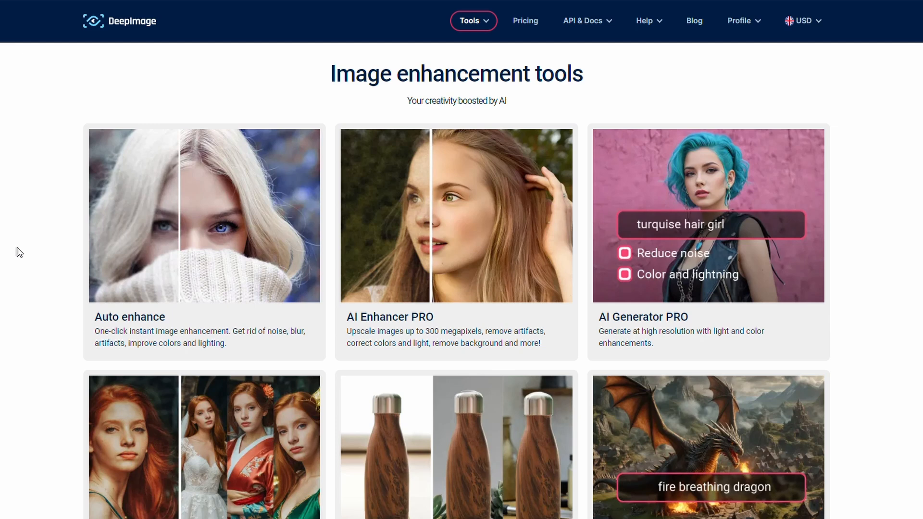
pyautogui.scroll(-5, 16, 247)
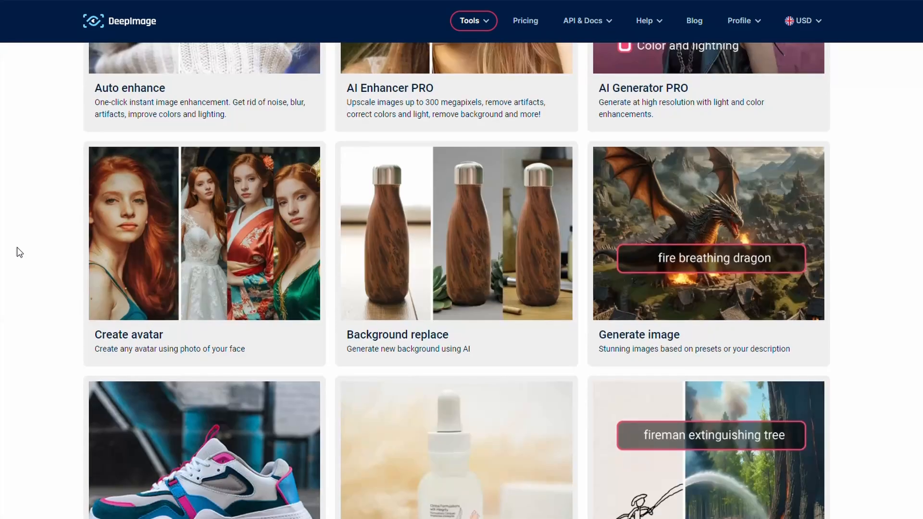
pyautogui.scroll(-4, 16, 247)
pyautogui.scroll(-3, 17, 248)
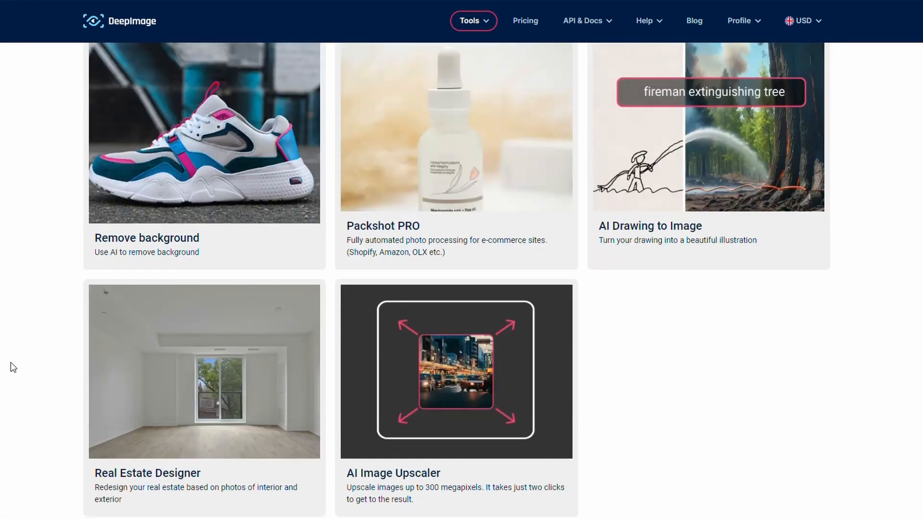
pyautogui.scroll(10, 11, 362)
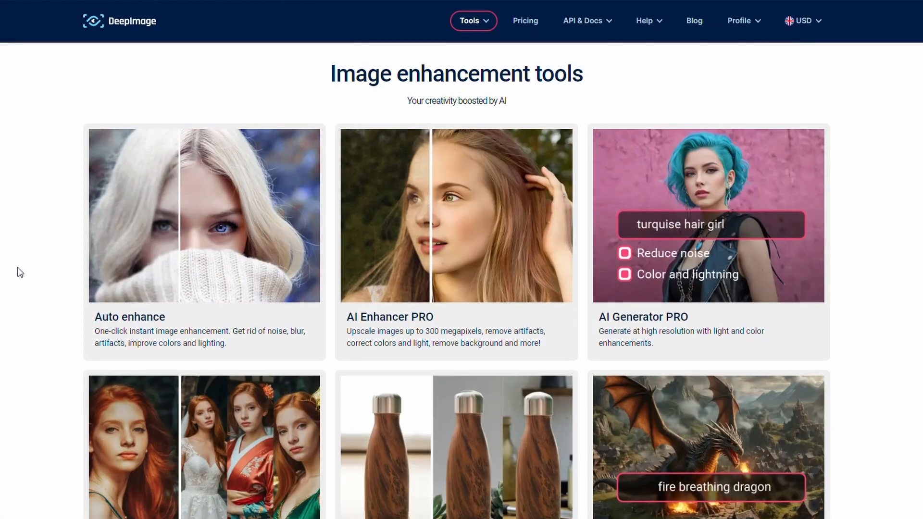